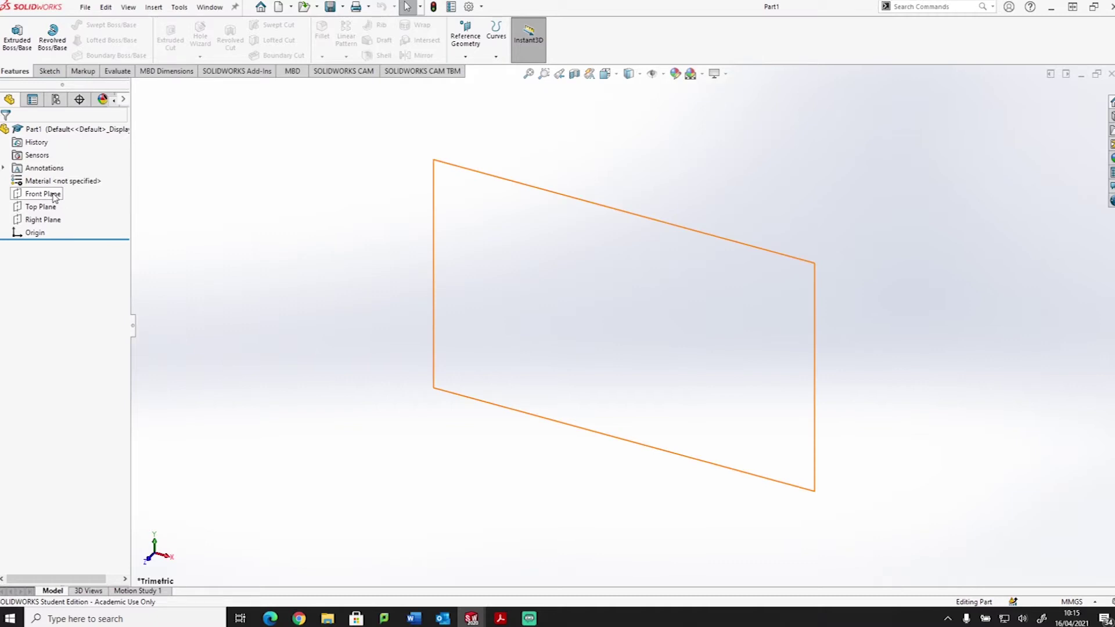
- Start a sketch on the Right Plane and draw a horizontal centerline from the origin
{"action": "left_click", "coordinate": [51, 220]}
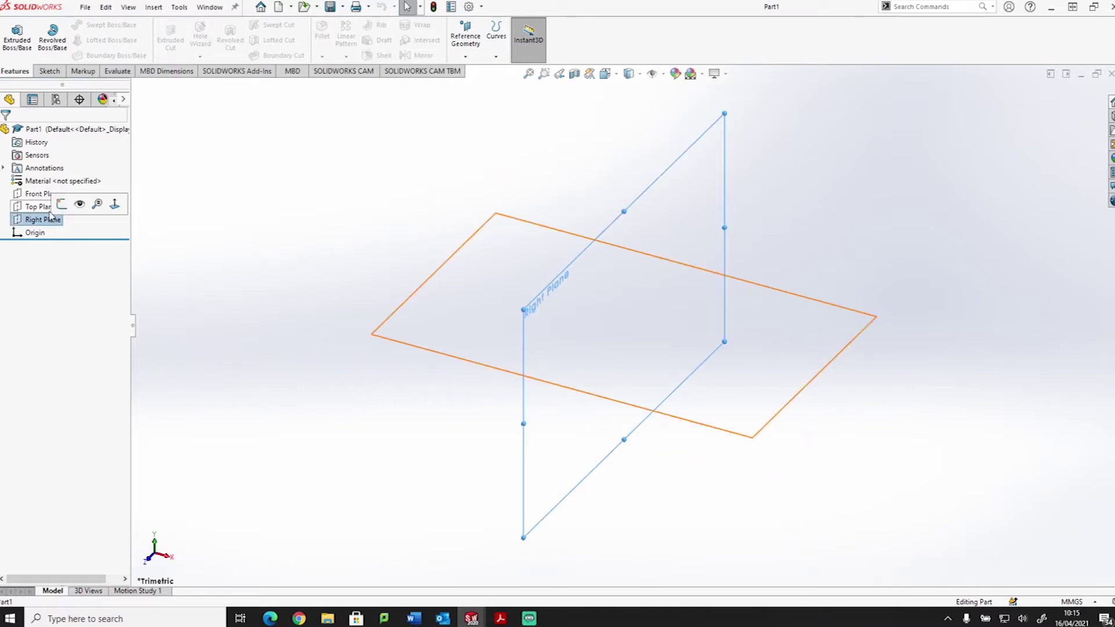
{"action": "left_click", "coordinate": [50, 71]}
{"action": "left_click", "coordinate": [20, 40]}
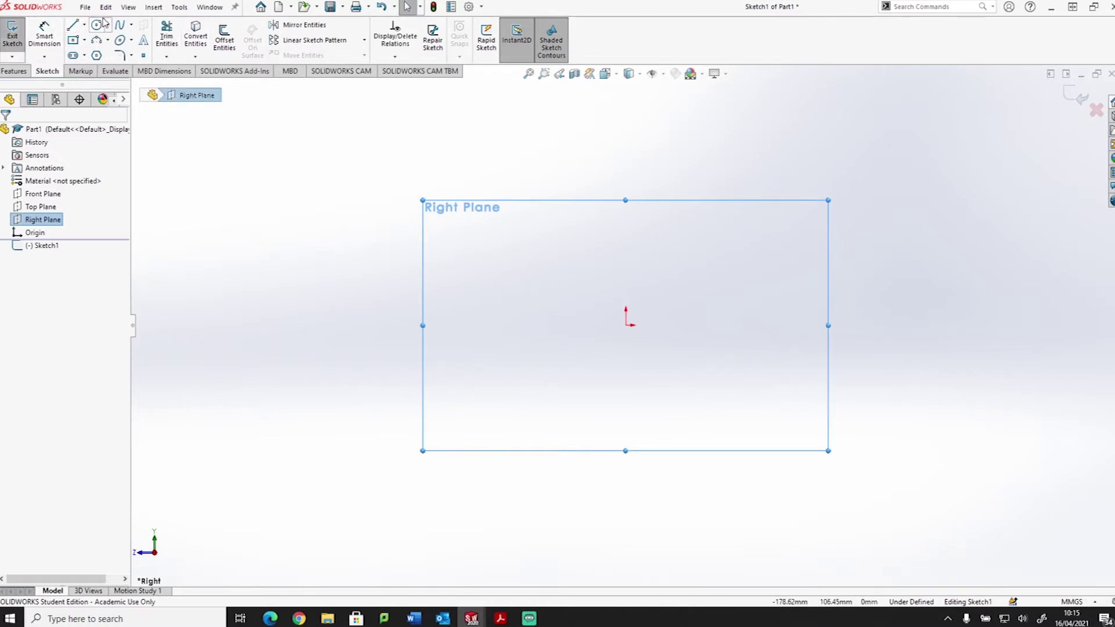
{"action": "left_click", "coordinate": [84, 24]}
{"action": "left_click", "coordinate": [91, 54]}
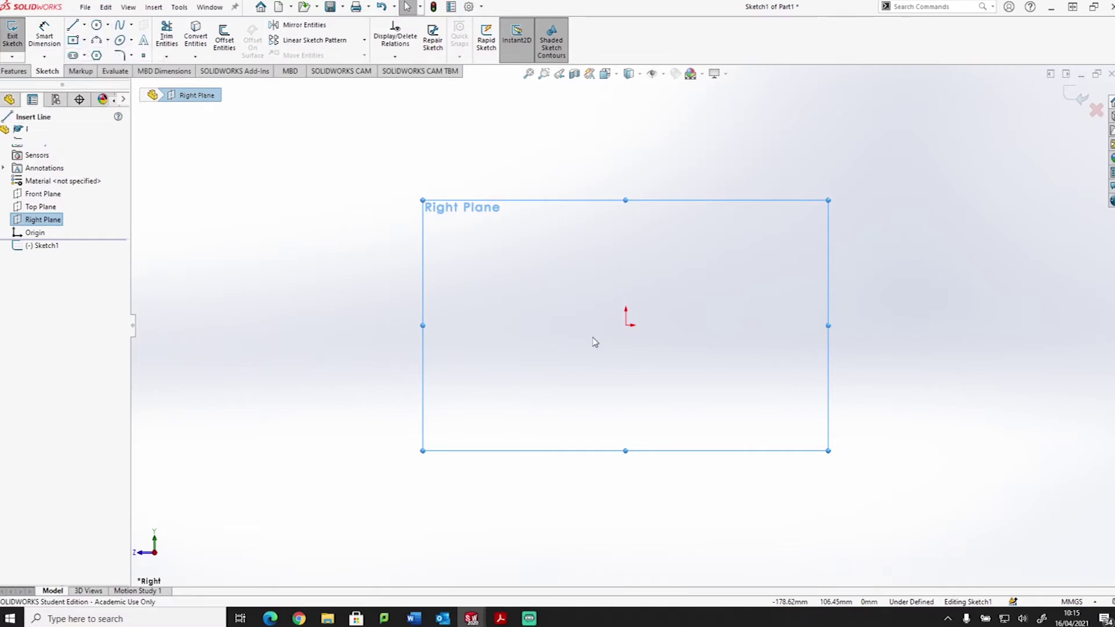
{"action": "left_click", "coordinate": [626, 324]}
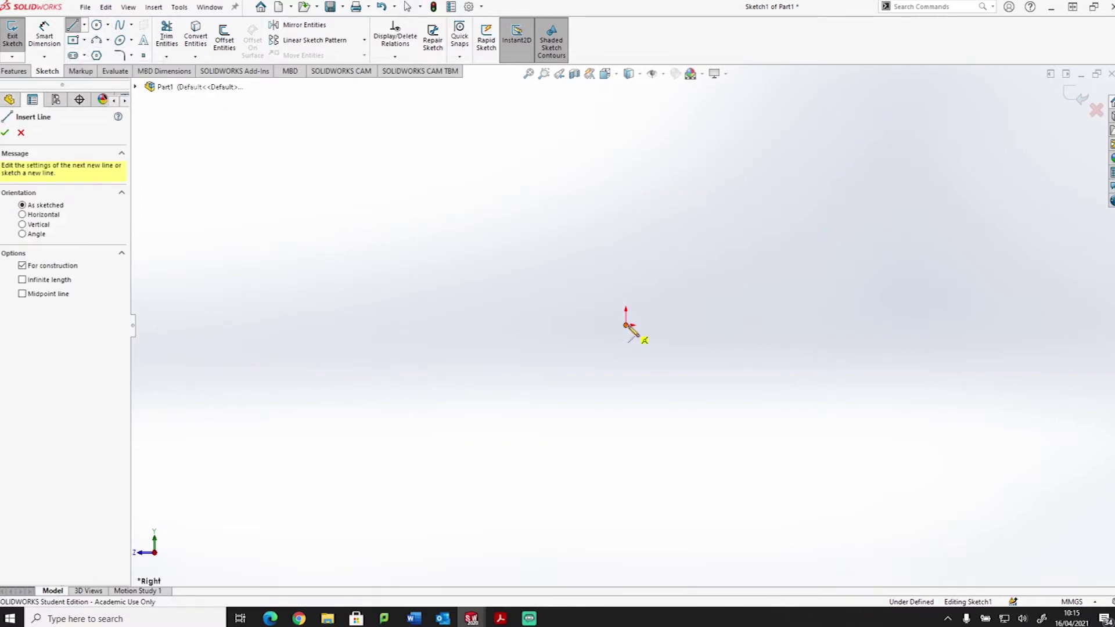
{"action": "left_click", "coordinate": [700, 325]}
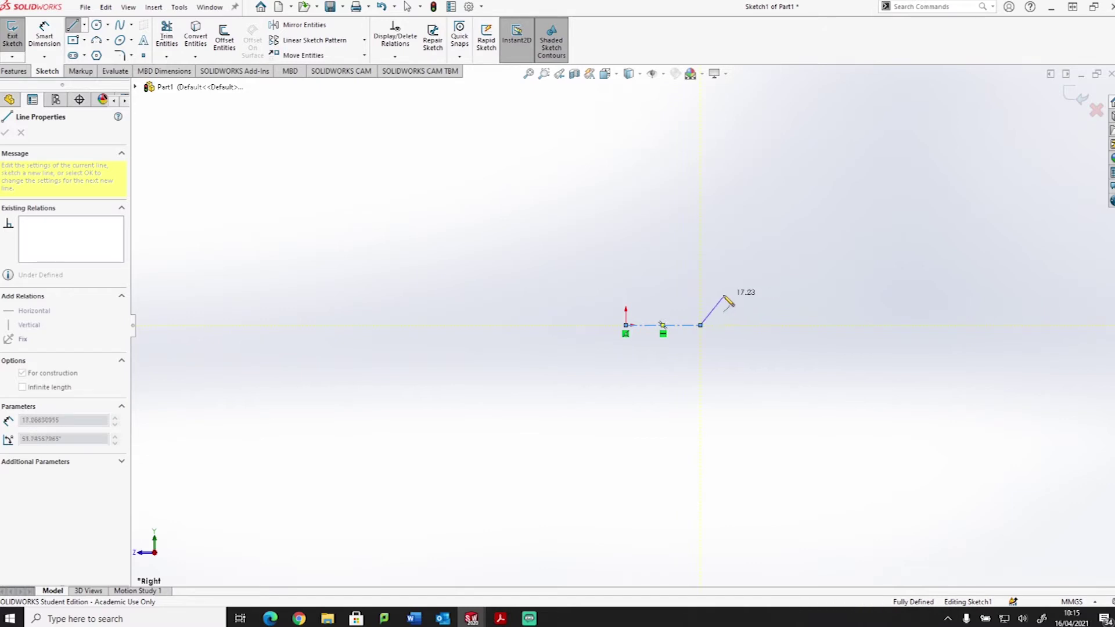
{"action": "key", "text": "Escape"}
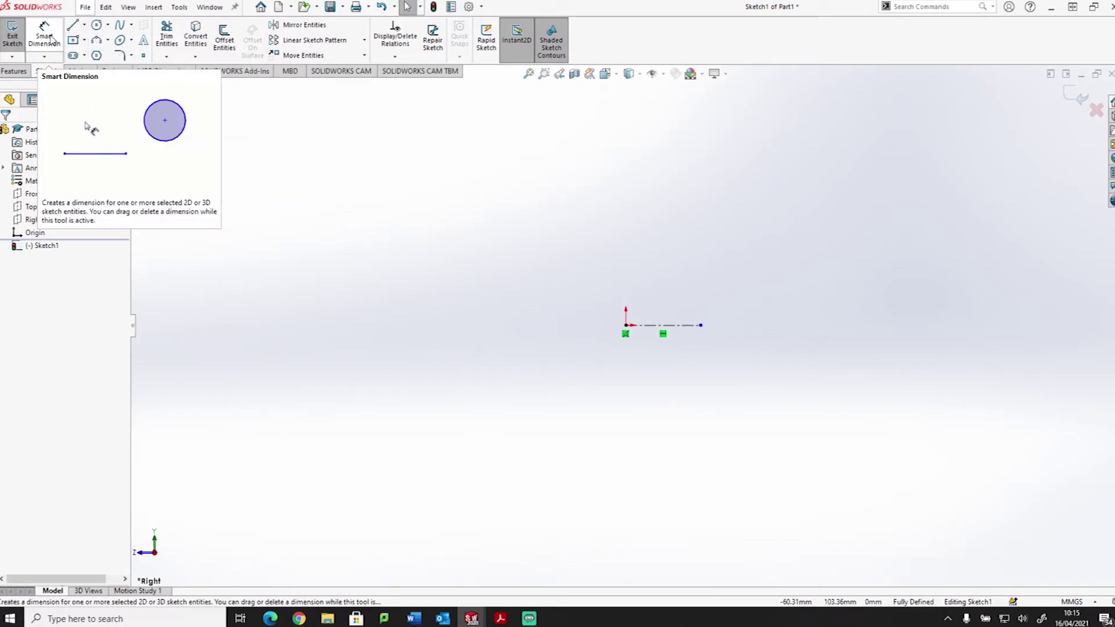
- Dimension the centerline to 13 mm long
{"action": "left_click", "coordinate": [51, 40]}
{"action": "left_click", "coordinate": [686, 326]}
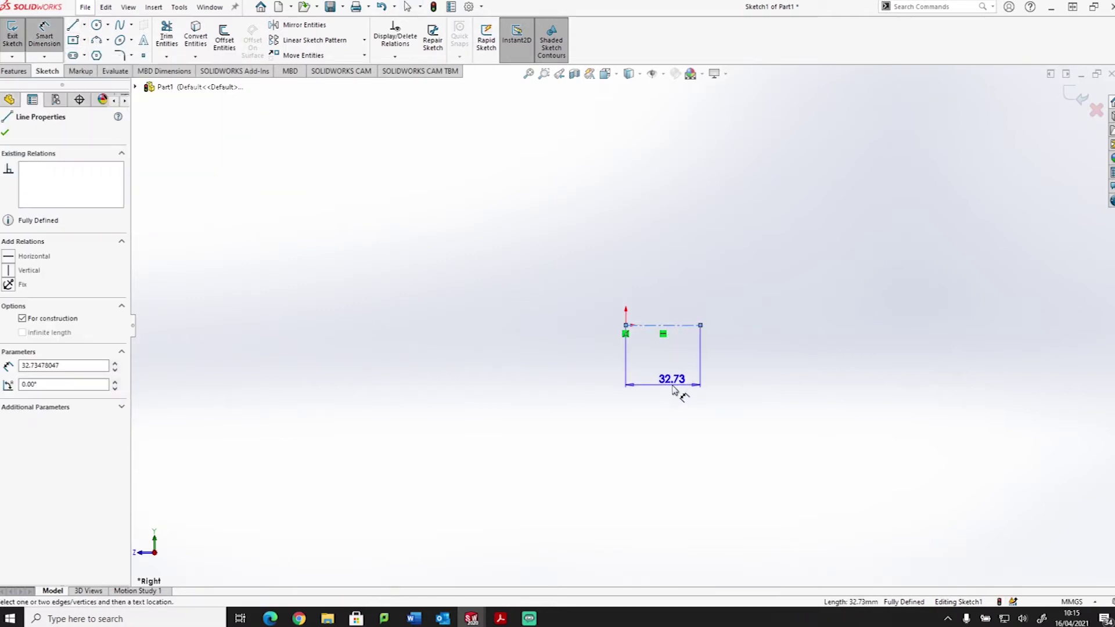
{"action": "left_click", "coordinate": [674, 390]}
{"action": "type", "text": "1"}
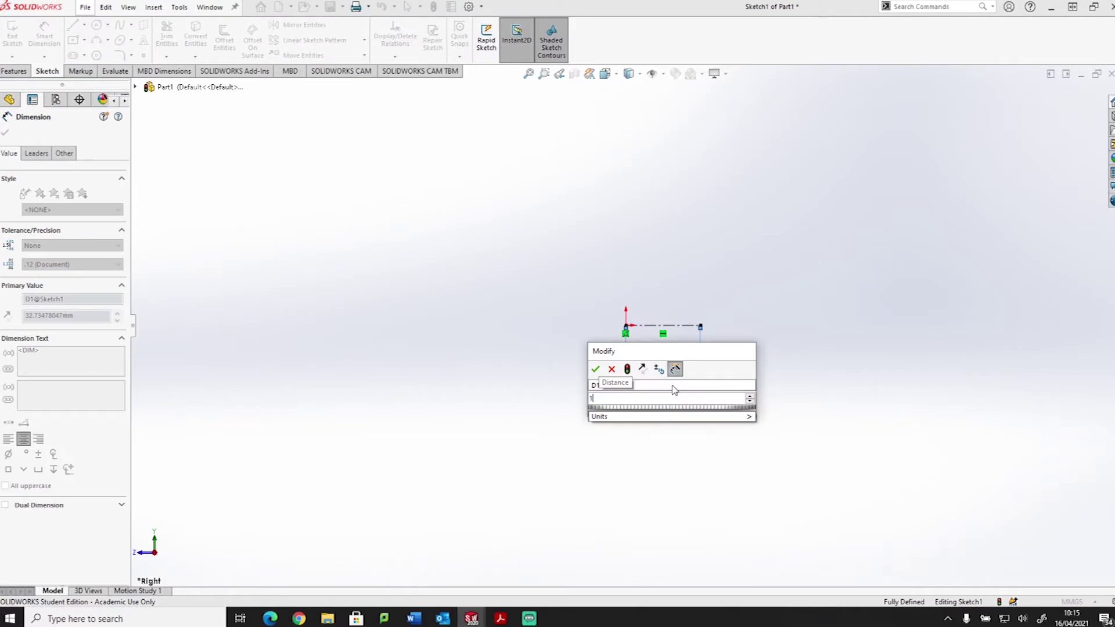
{"action": "type", "text": "3"}
{"action": "key", "text": "Return"}
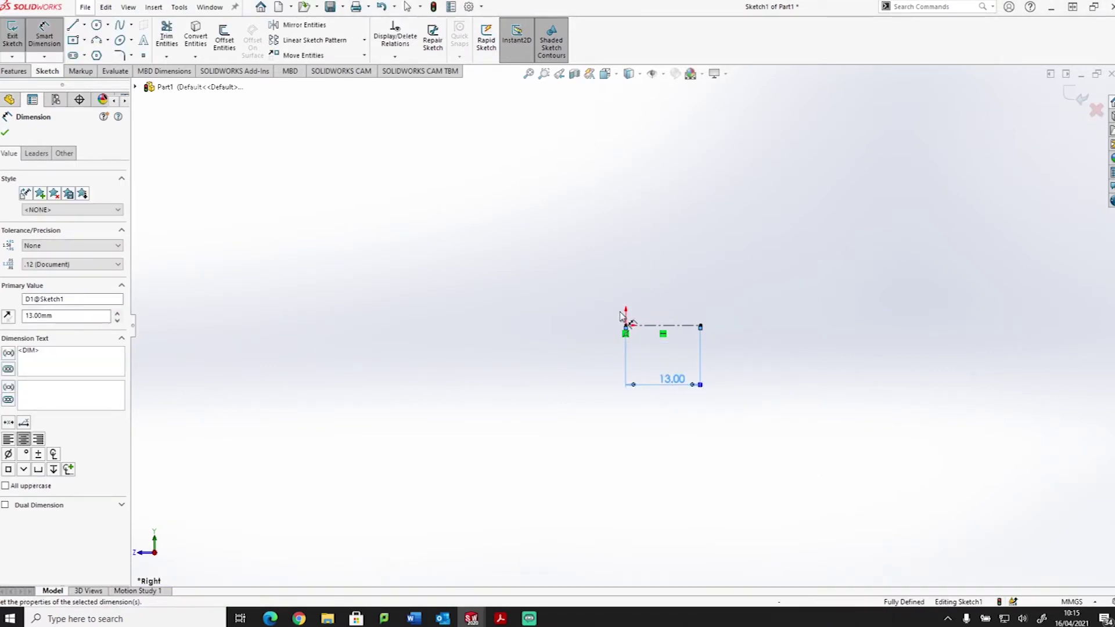
- Draw a closed stepped line outline starting directly above the origin
{"action": "left_click", "coordinate": [77, 26]}
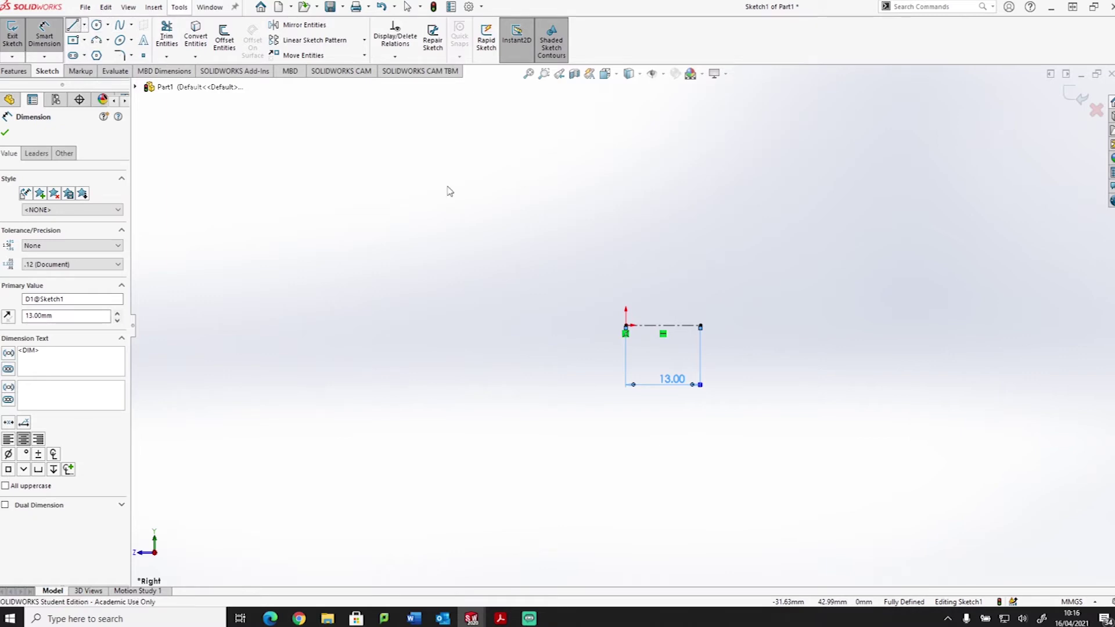
{"action": "left_click", "coordinate": [626, 265]}
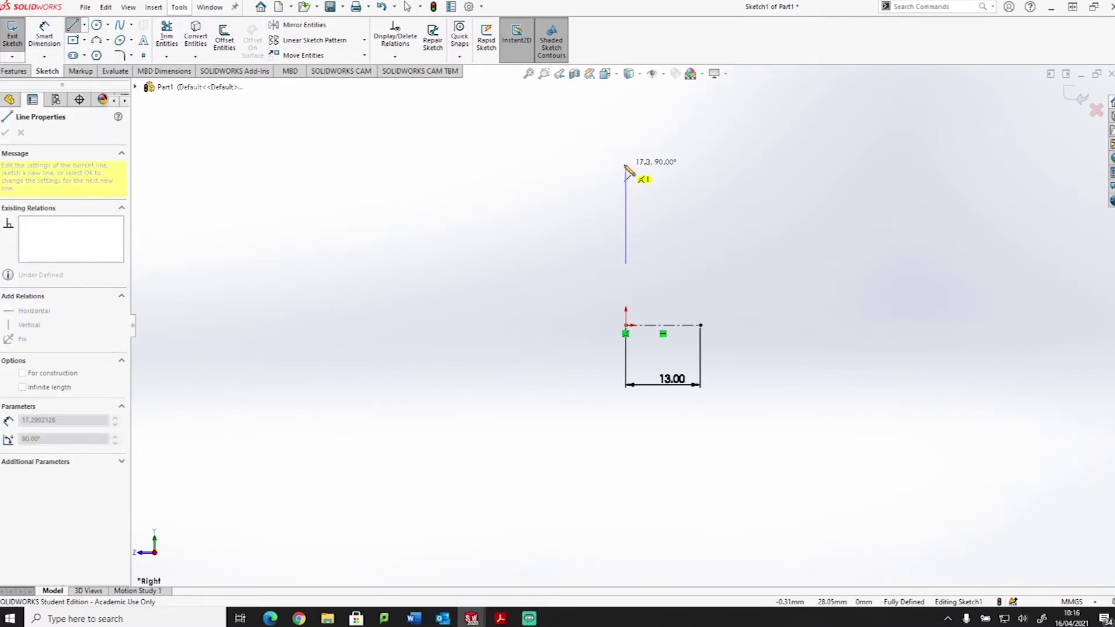
{"action": "left_click", "coordinate": [625, 165]}
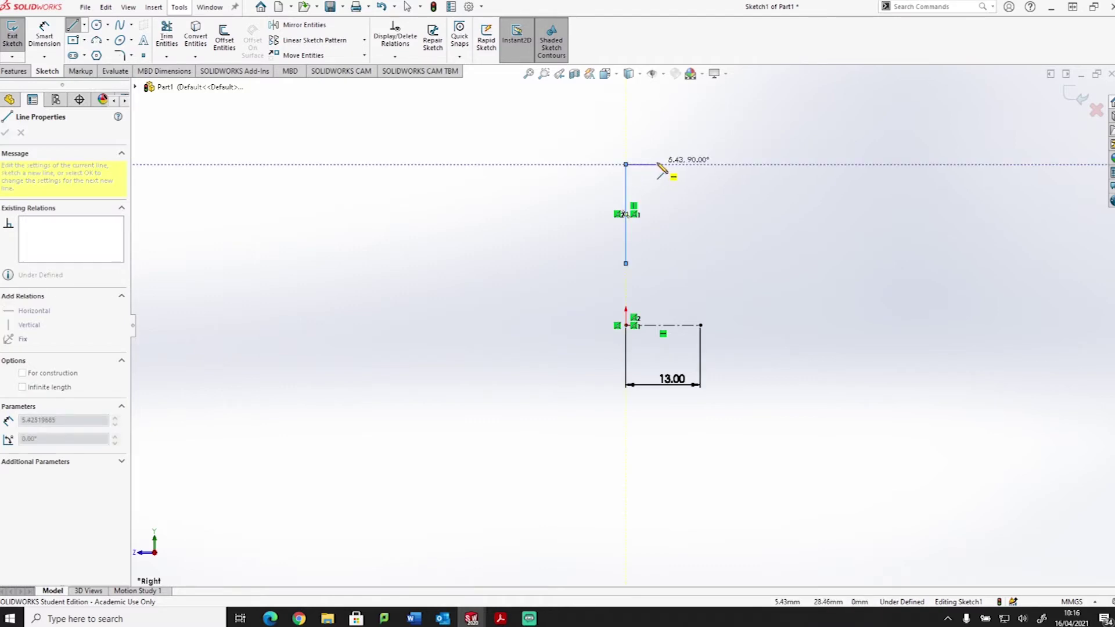
{"action": "left_click", "coordinate": [657, 164]}
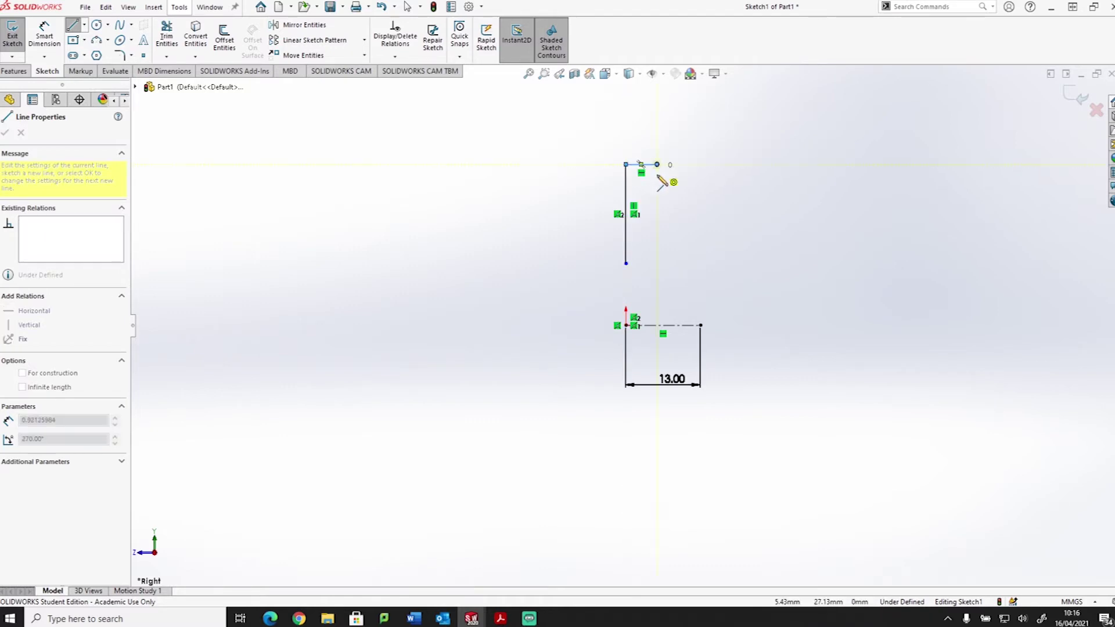
{"action": "left_click", "coordinate": [656, 228]}
{"action": "left_click", "coordinate": [668, 228]}
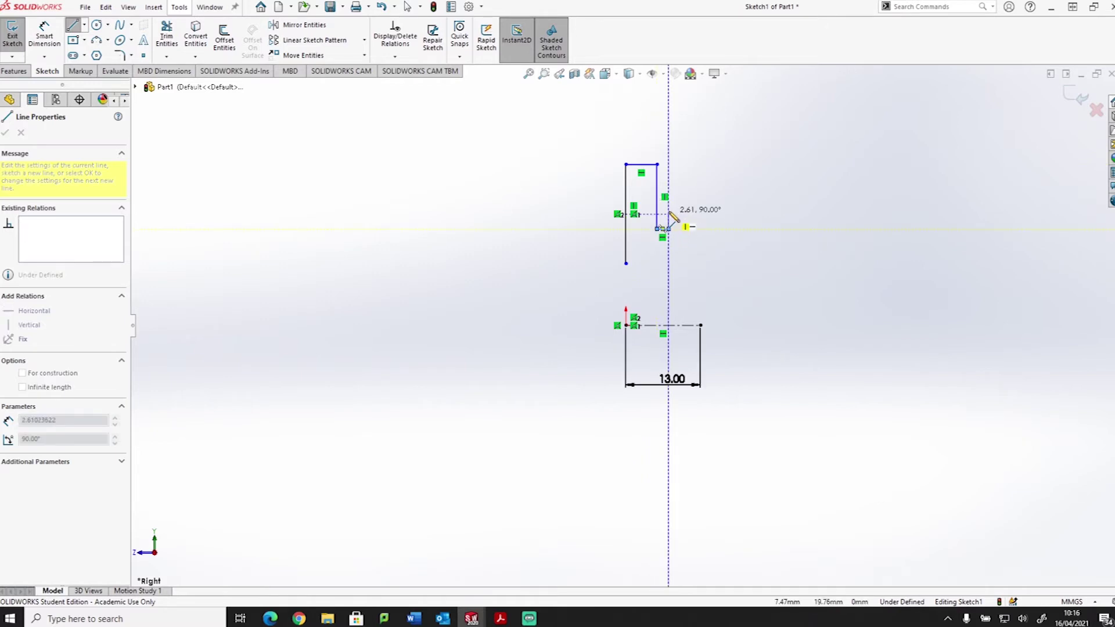
{"action": "left_click", "coordinate": [668, 208]}
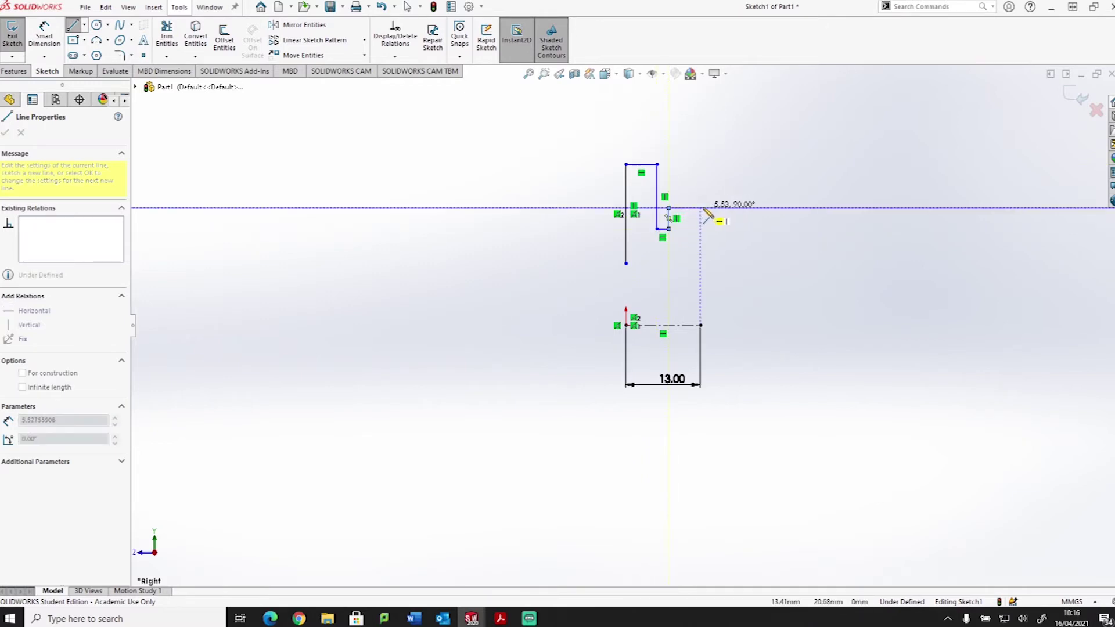
{"action": "left_click", "coordinate": [699, 208]}
{"action": "left_click", "coordinate": [700, 263]}
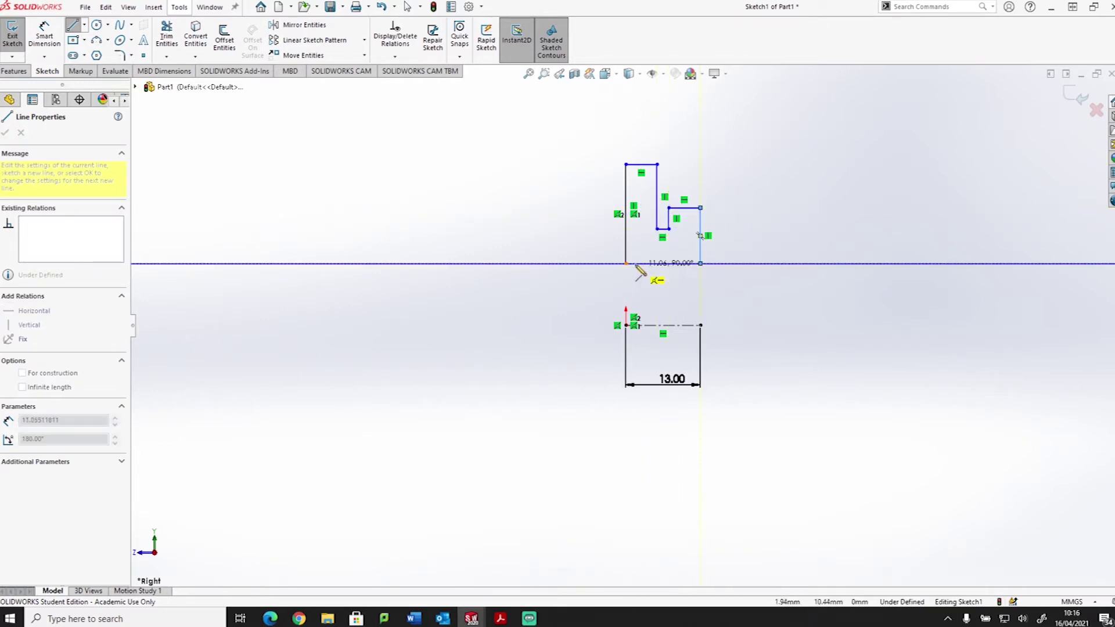
{"action": "left_click", "coordinate": [626, 264]}
{"action": "key", "text": "Escape"}
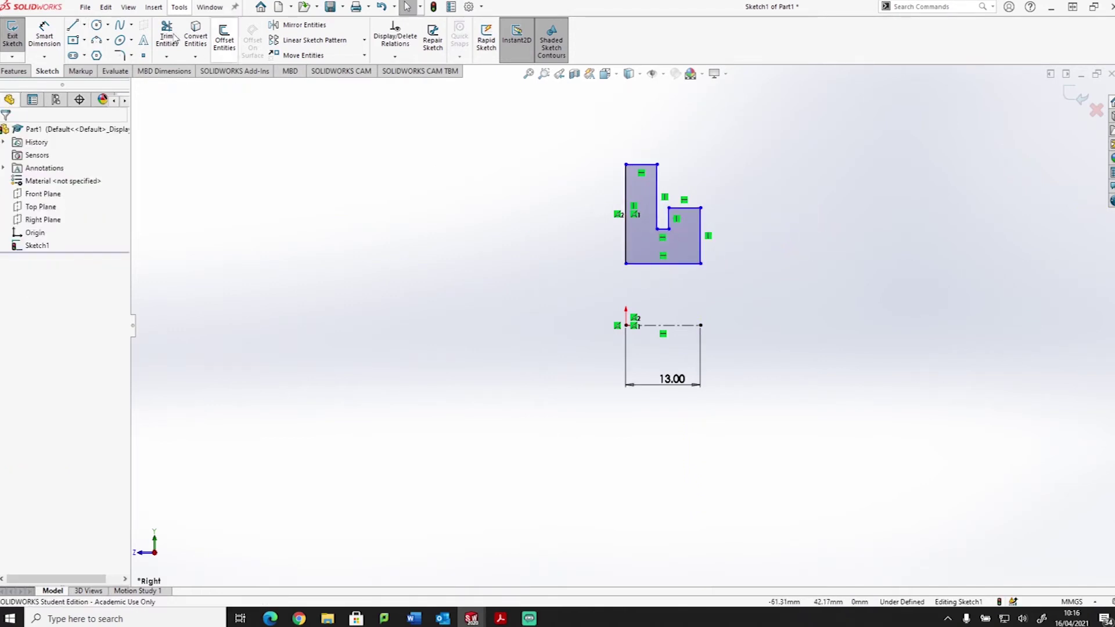
- Add a Vertical relation between the profile's lower-right corner and the centerline's end point
{"action": "left_click", "coordinate": [700, 264]}
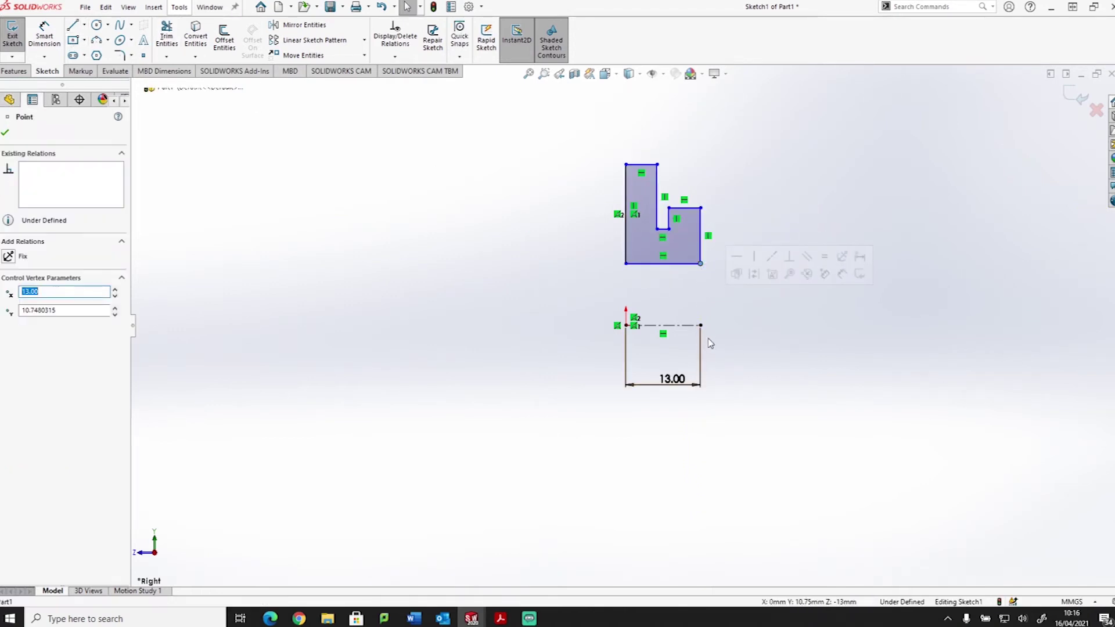
{"action": "left_click", "coordinate": [701, 325], "text": "ctrl"}
{"action": "left_click", "coordinate": [12, 336]}
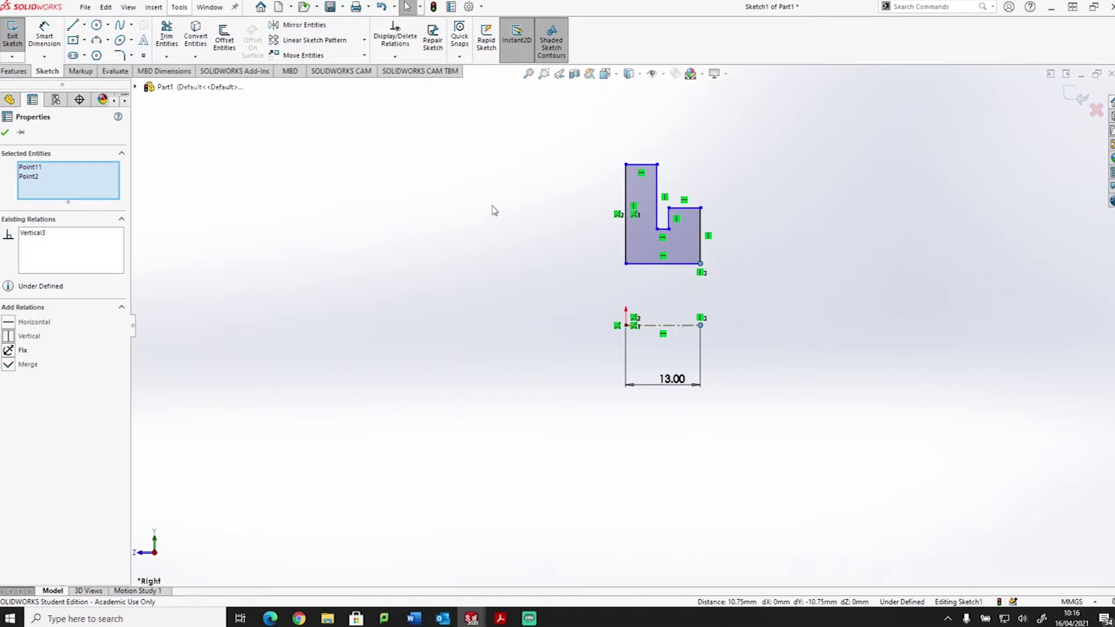
- Dimension the profile's bottom edge as a 20 mm diameter about the centerline
{"action": "left_click", "coordinate": [45, 39]}
{"action": "left_click", "coordinate": [691, 326]}
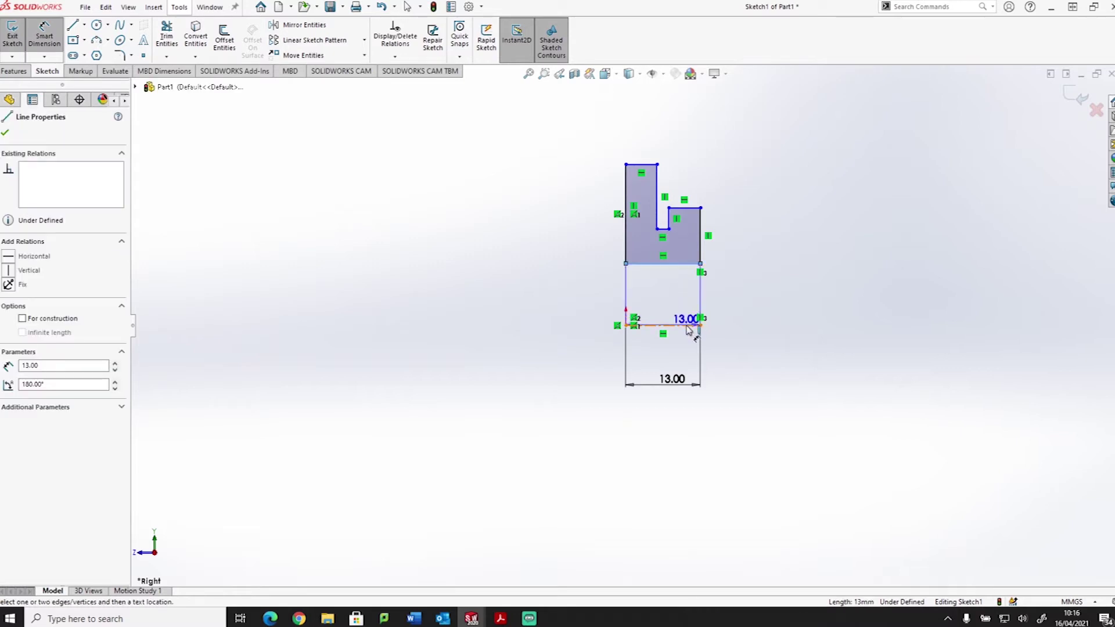
{"action": "left_click", "coordinate": [689, 326]}
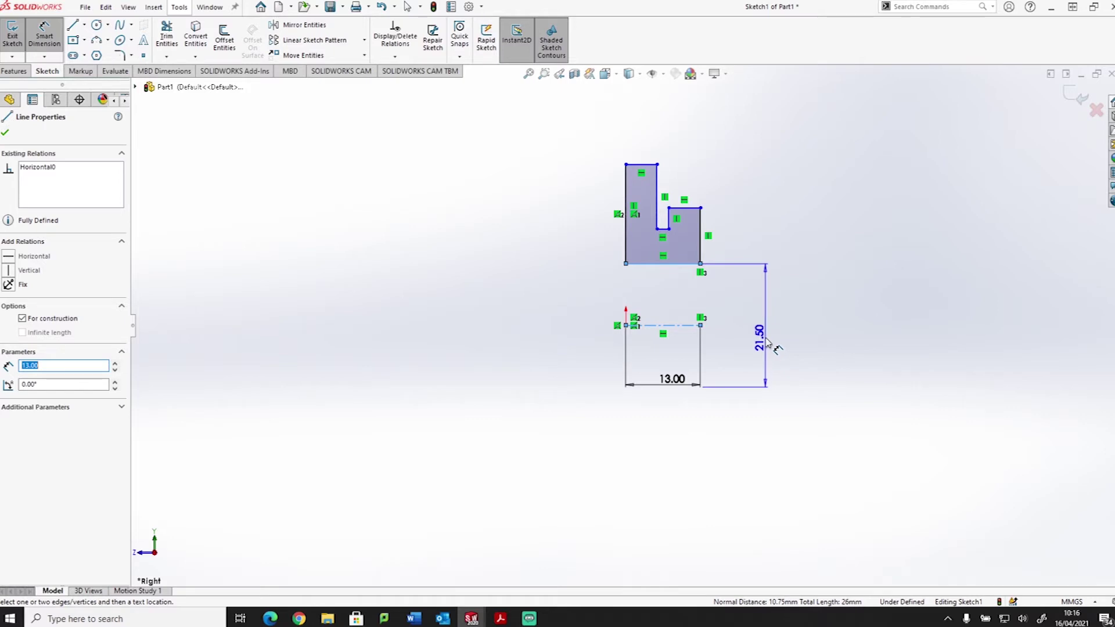
{"action": "left_click", "coordinate": [767, 342]}
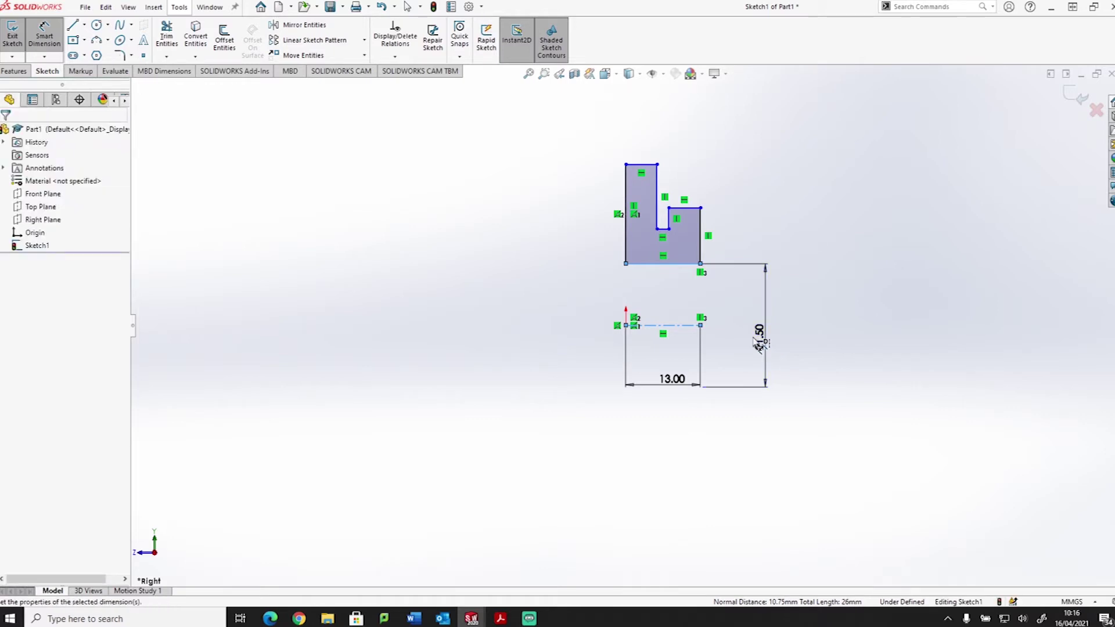
{"action": "type", "text": "20"}
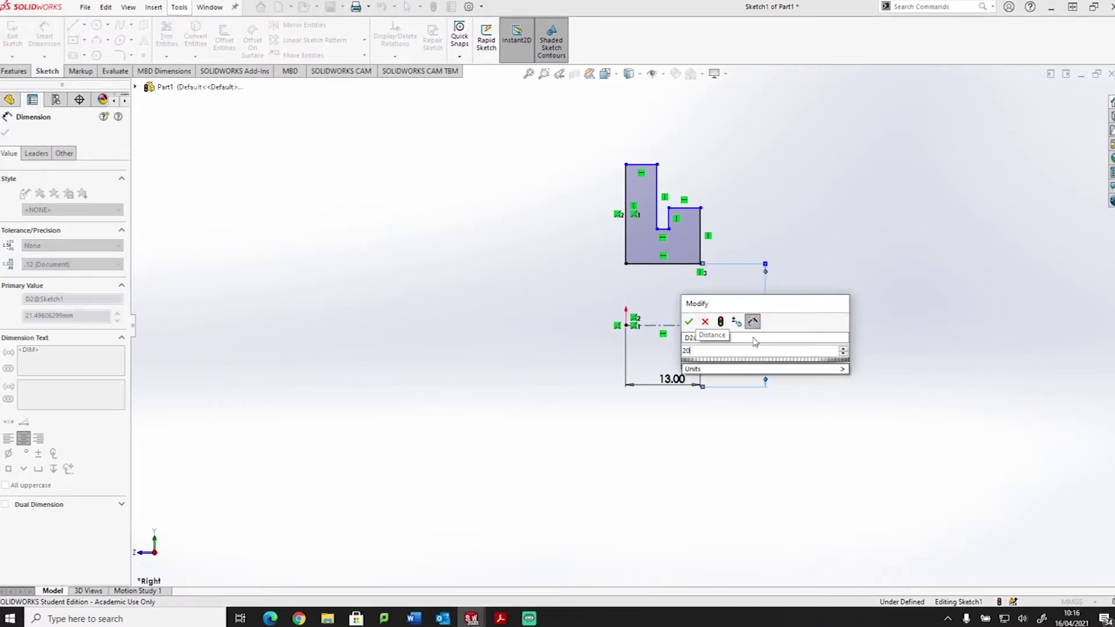
{"action": "key", "text": "Return"}
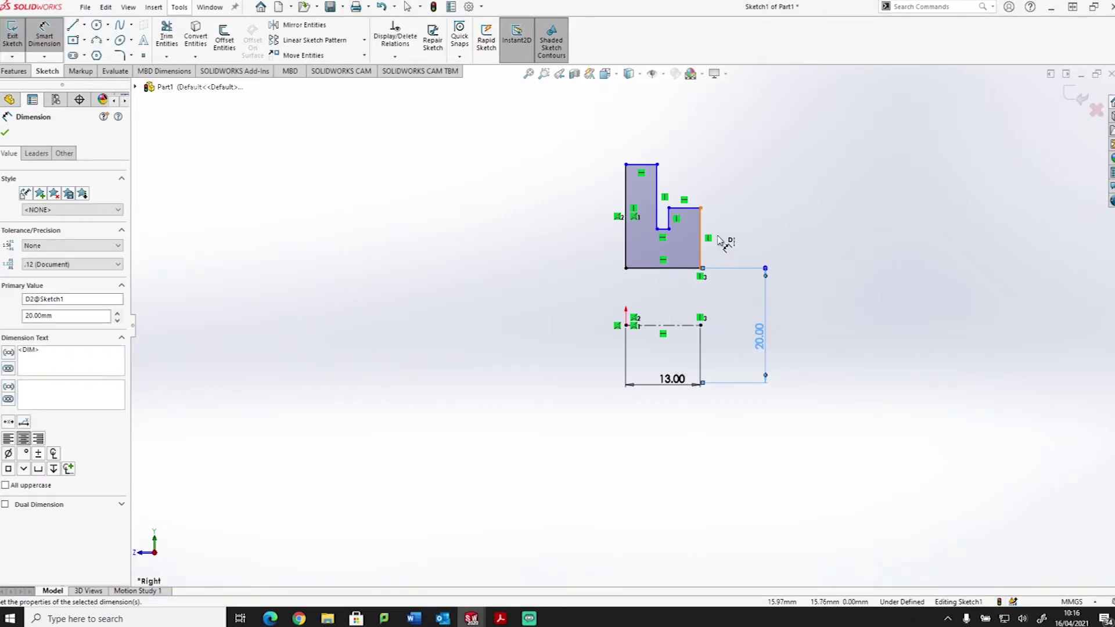
- Add 40 mm and 34 mm diameters to the right step and notch edges
{"action": "left_click", "coordinate": [697, 209]}
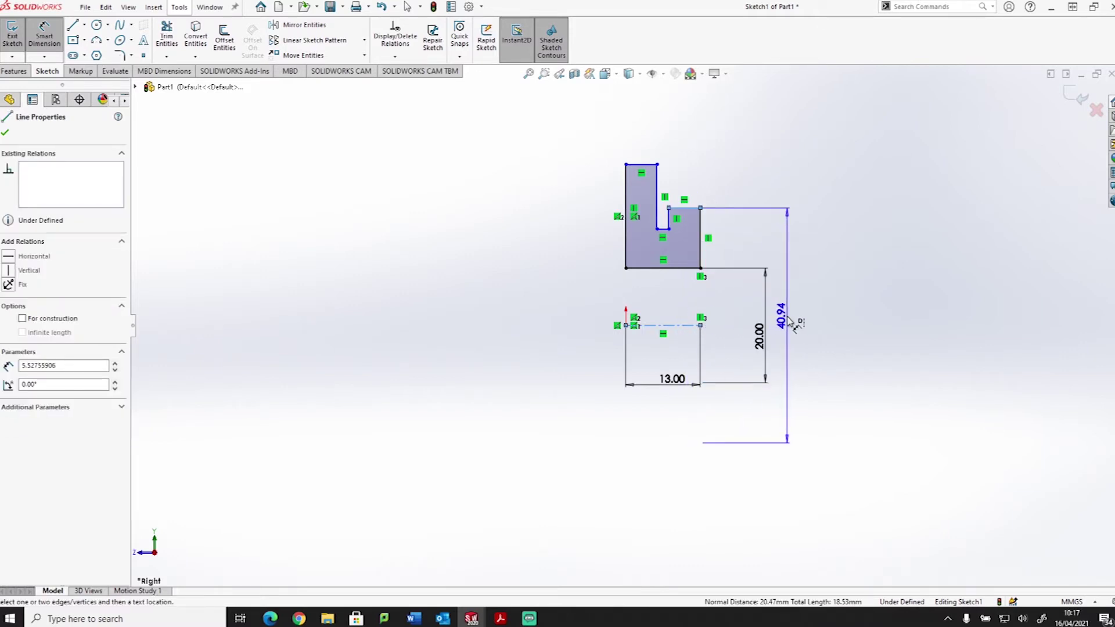
{"action": "left_click", "coordinate": [792, 321]}
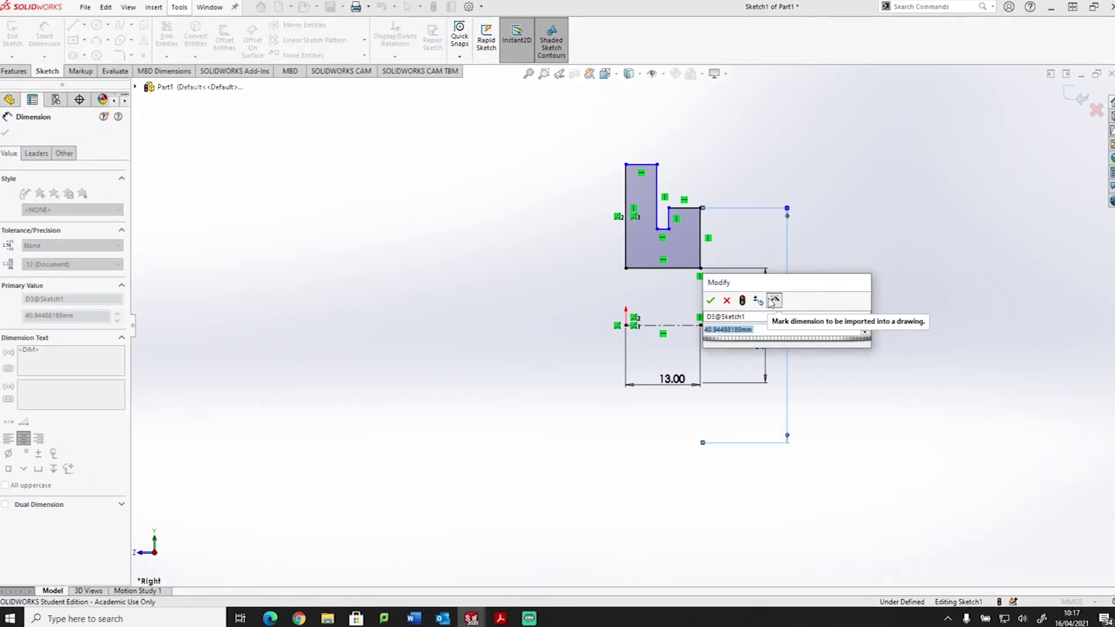
{"action": "type", "text": "40"}
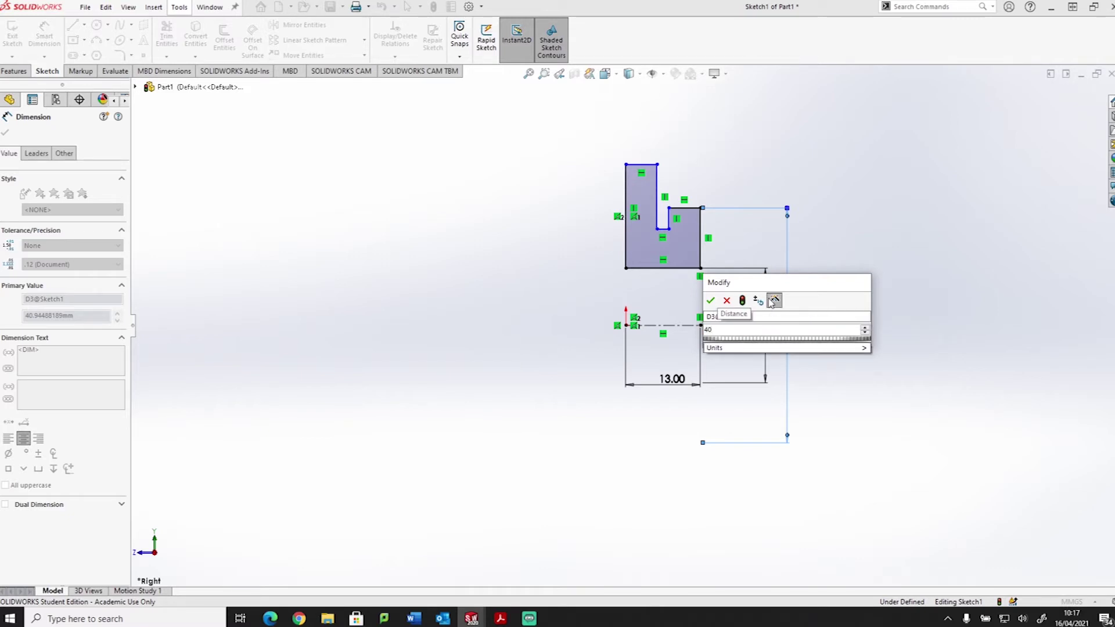
{"action": "key", "text": "Return"}
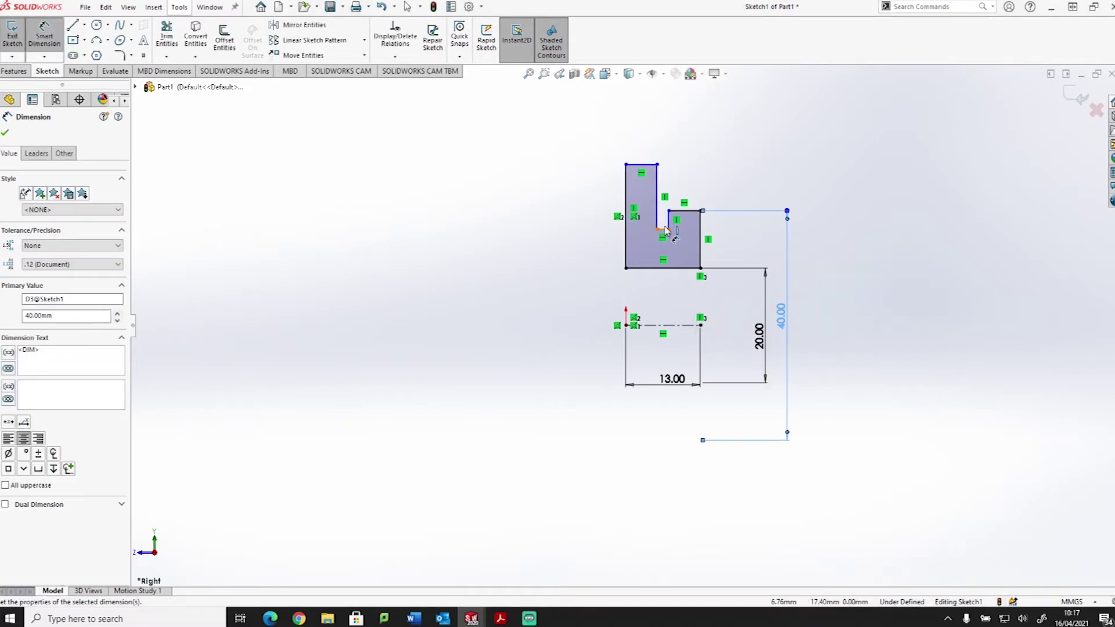
{"action": "left_click", "coordinate": [665, 230]}
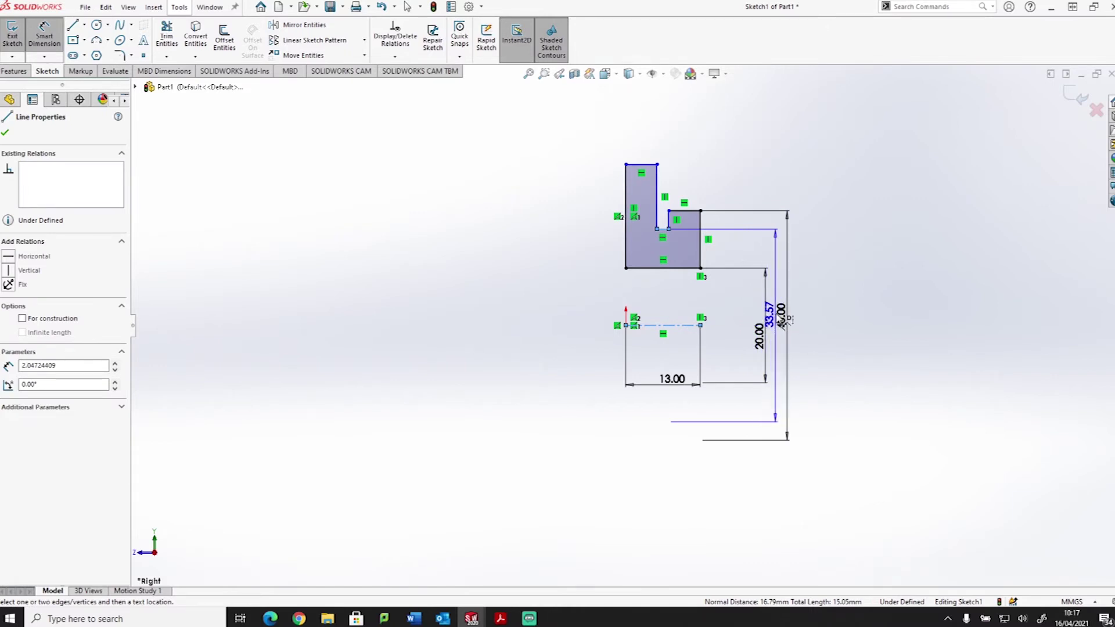
{"action": "left_click", "coordinate": [771, 314]}
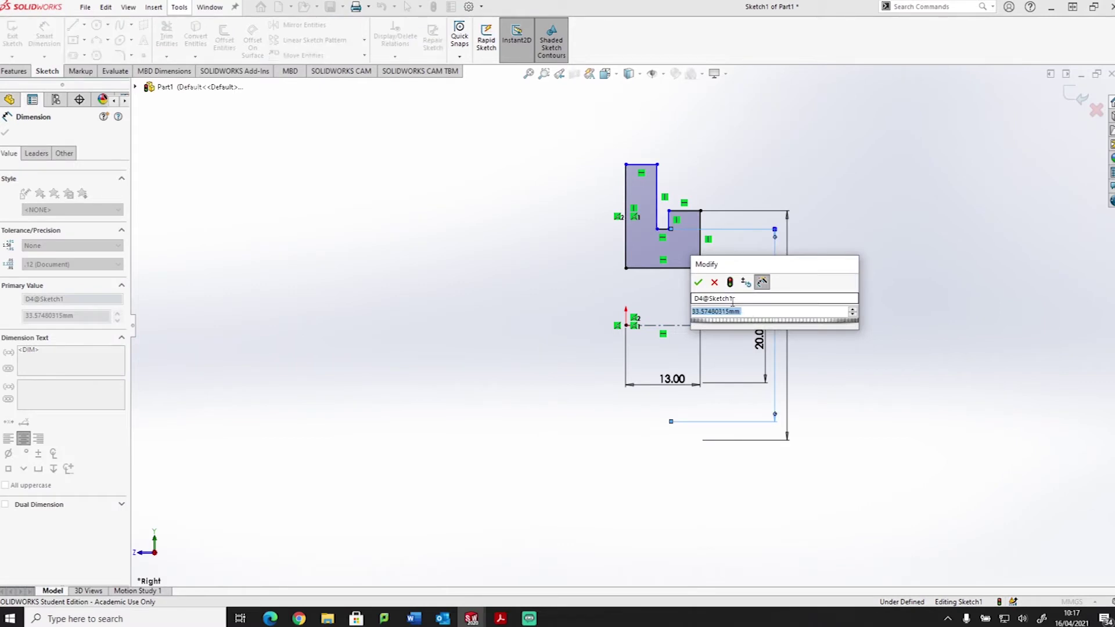
{"action": "type", "text": "34"}
{"action": "key", "text": "Return"}
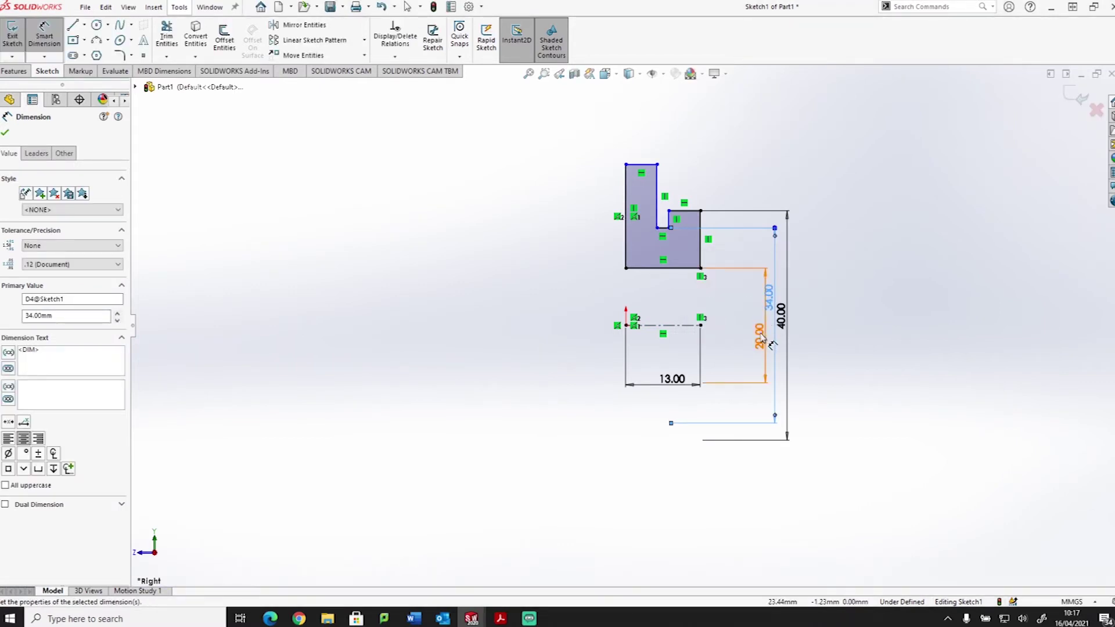
{"action": "mouse_move", "coordinate": [762, 339]}
{"action": "left_mouse_down"}
{"action": "mouse_move", "coordinate": [732, 331]}
{"action": "mouse_move", "coordinate": [755, 334]}
{"action": "left_mouse_up"}
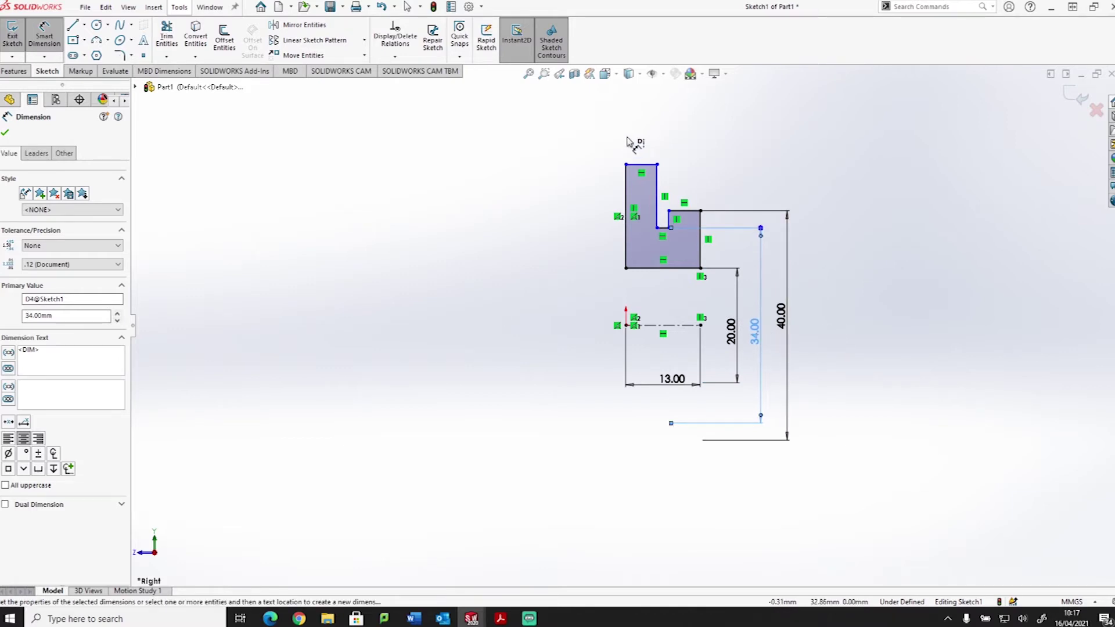
- Dimension the profile's top edge to a 62 mm overall diameter
{"action": "left_click", "coordinate": [640, 164]}
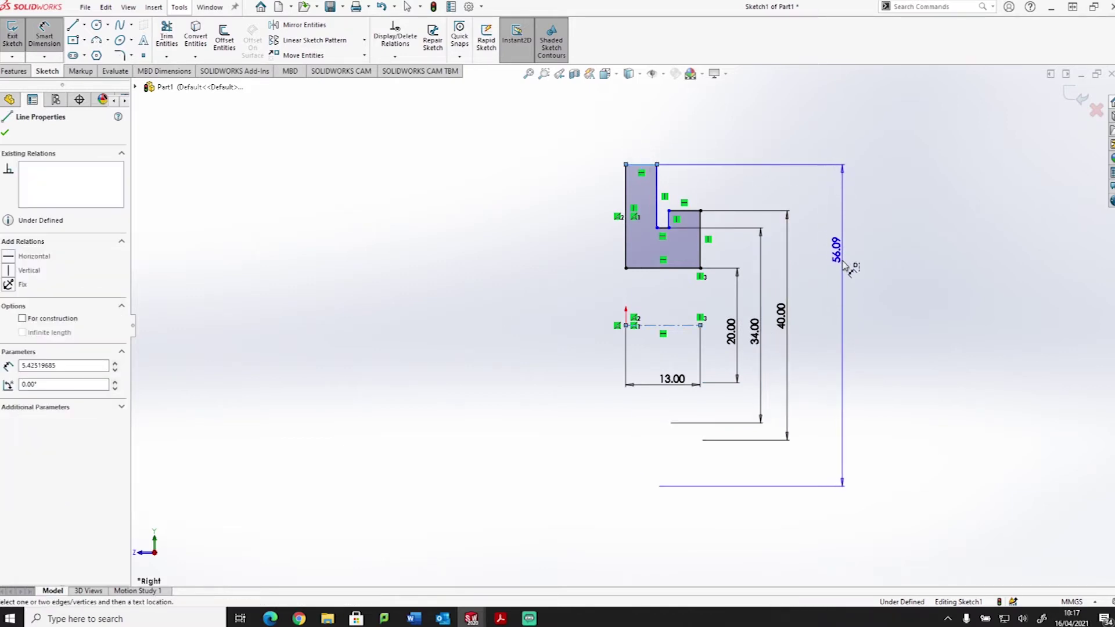
{"action": "left_click", "coordinate": [840, 297]}
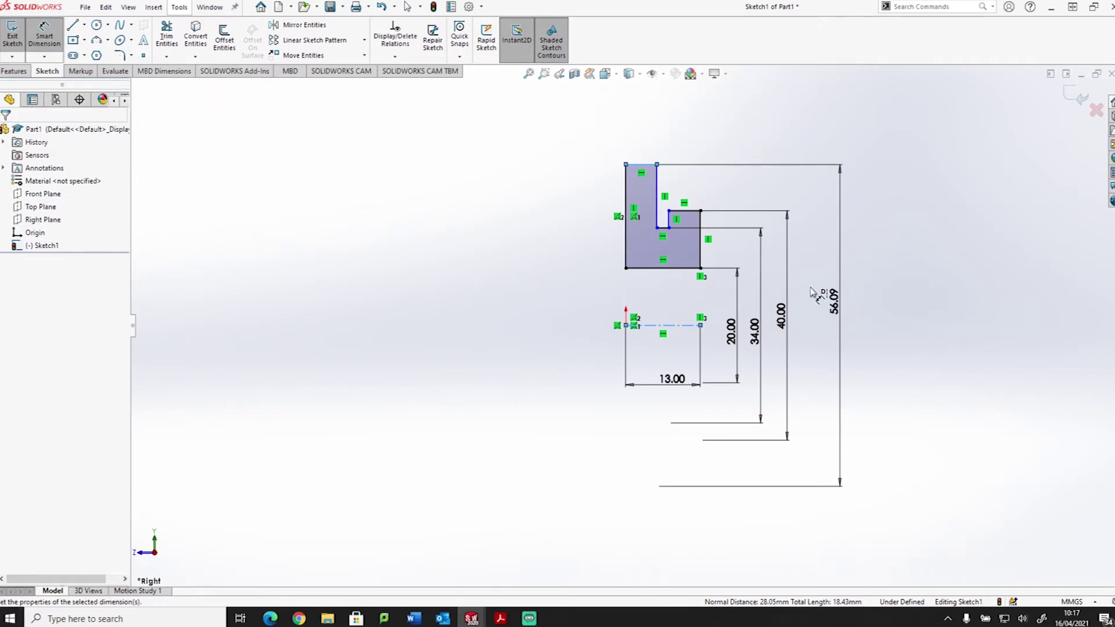
{"action": "key", "text": "Return"}
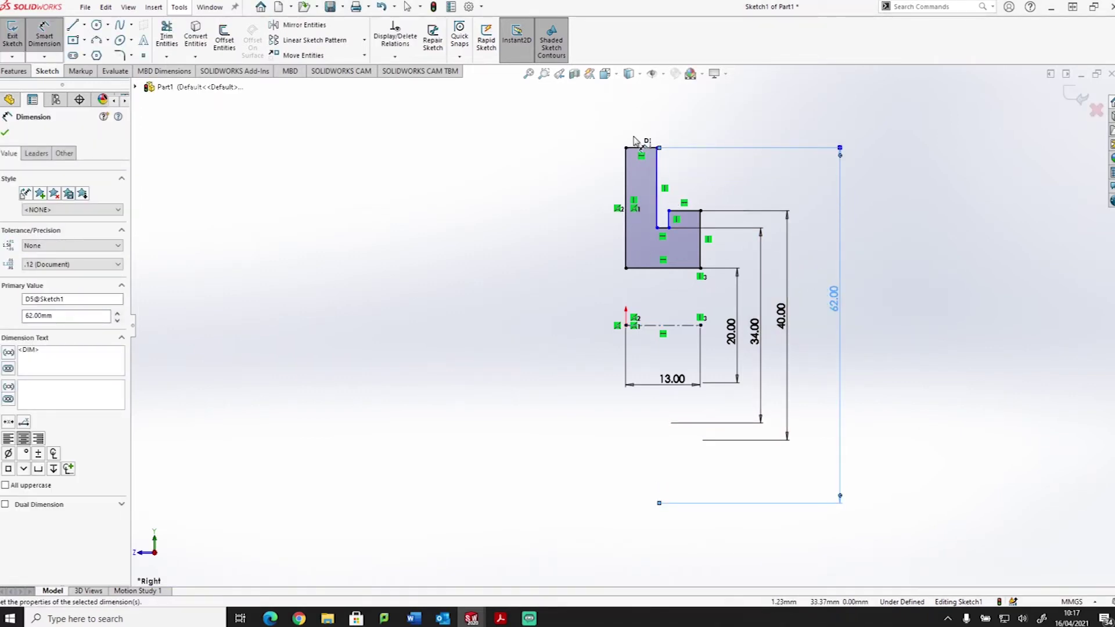
- Set the narrow notch width to 2 mm
{"action": "left_click", "coordinate": [701, 224]}
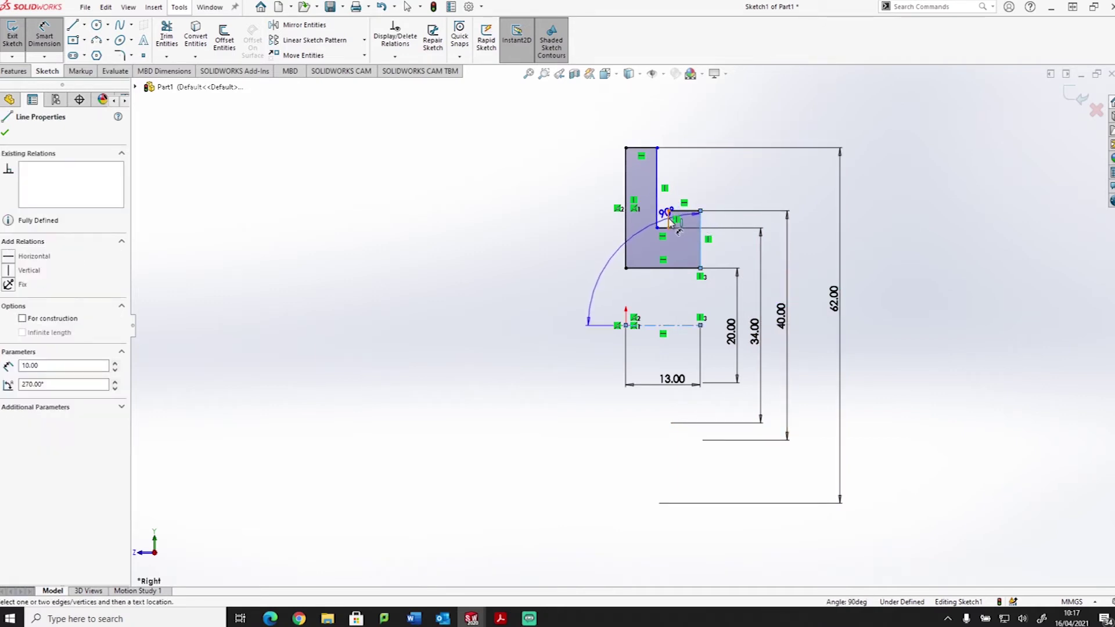
{"action": "left_click", "coordinate": [668, 219]}
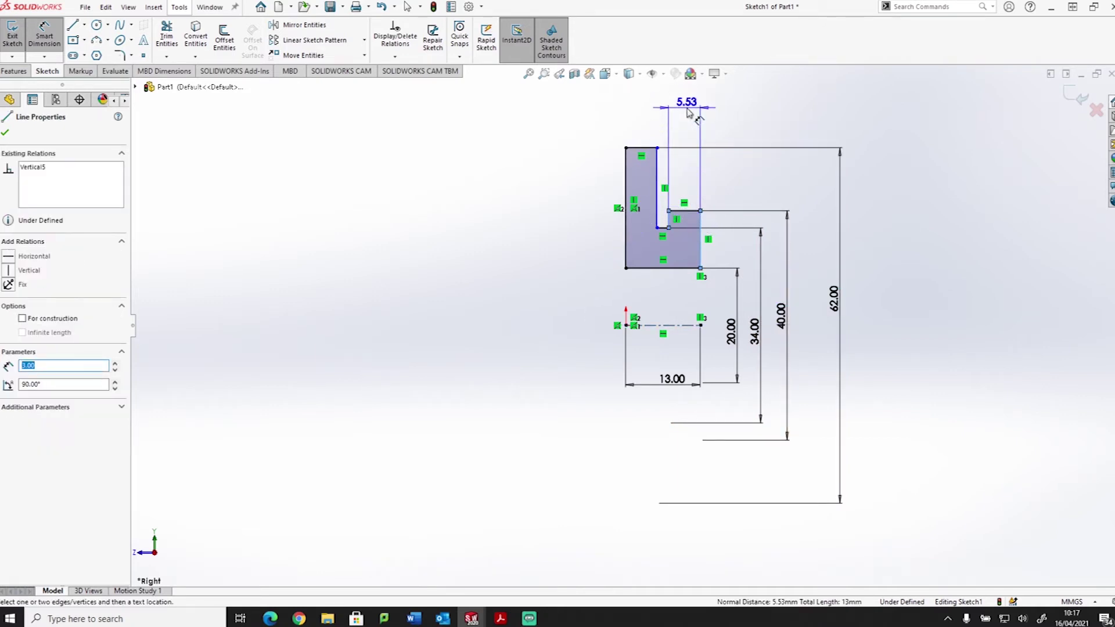
{"action": "left_click", "coordinate": [687, 112]}
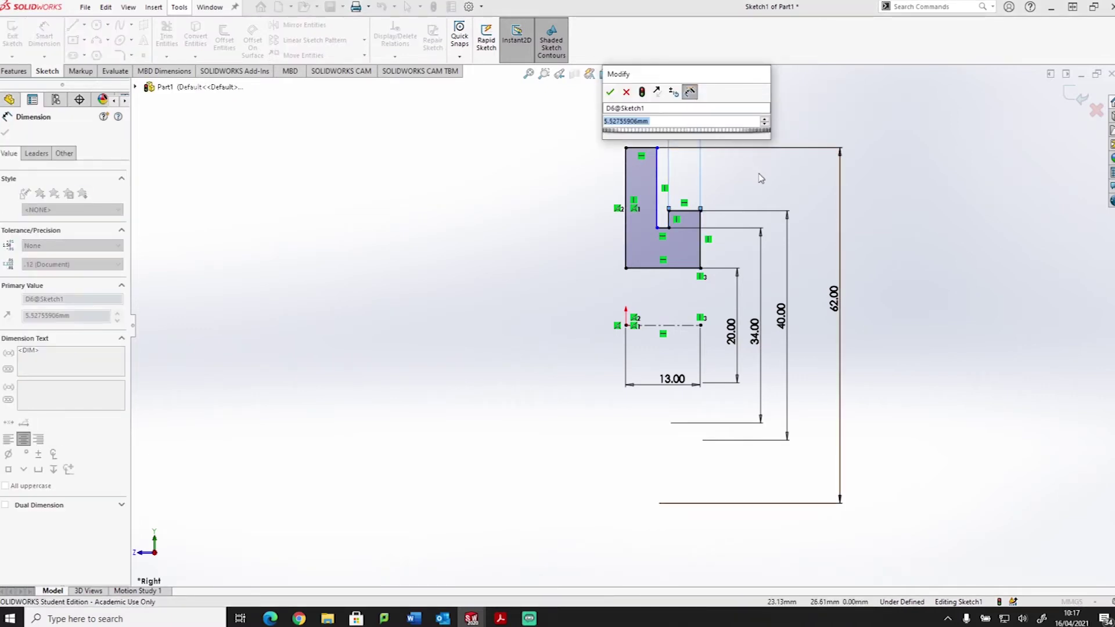
{"action": "type", "text": "2"}
{"action": "key", "text": "Return"}
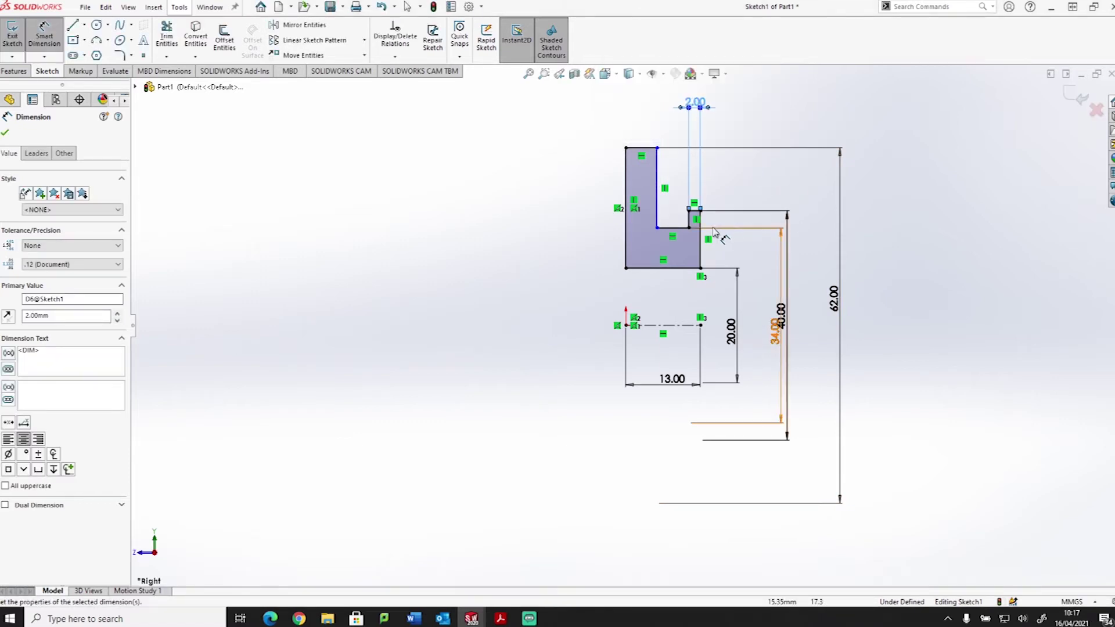
- Dimension the step width to 5 mm, fully defining the sketch
{"action": "left_click", "coordinate": [663, 203]}
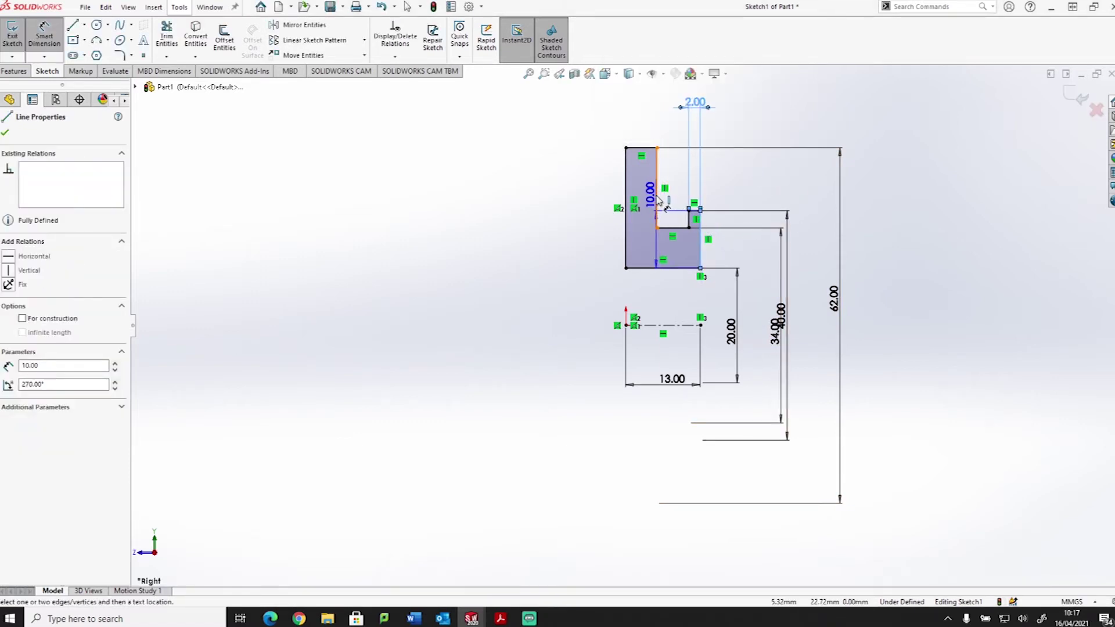
{"action": "left_click", "coordinate": [657, 191]}
{"action": "scroll", "coordinate": [684, 110], "scroll_direction": "up", "scroll_amount": 2}
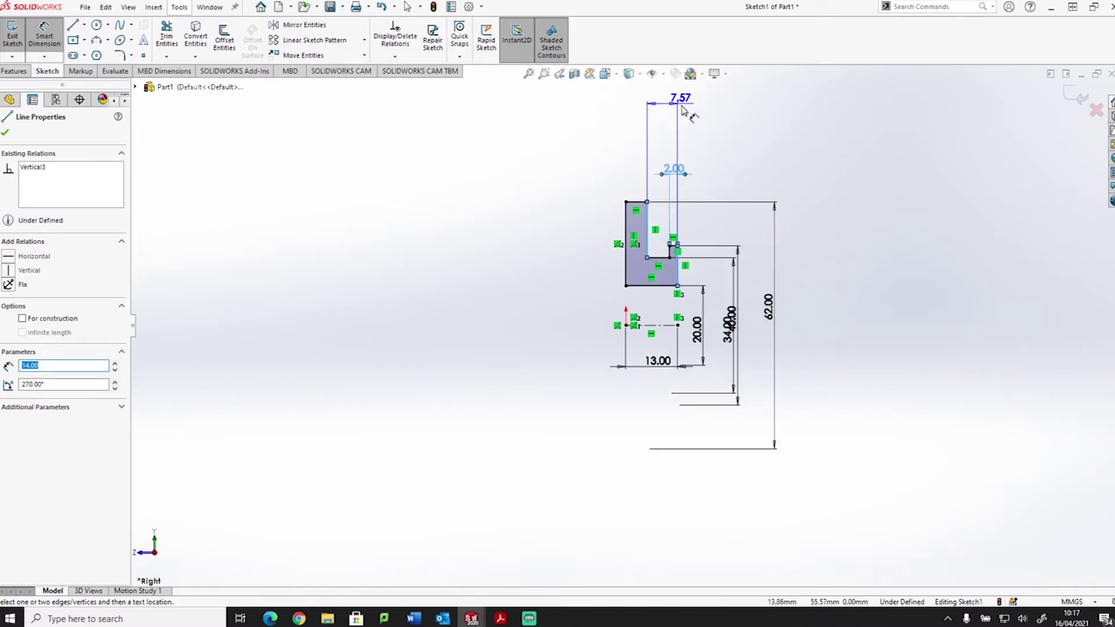
{"action": "left_click", "coordinate": [668, 153]}
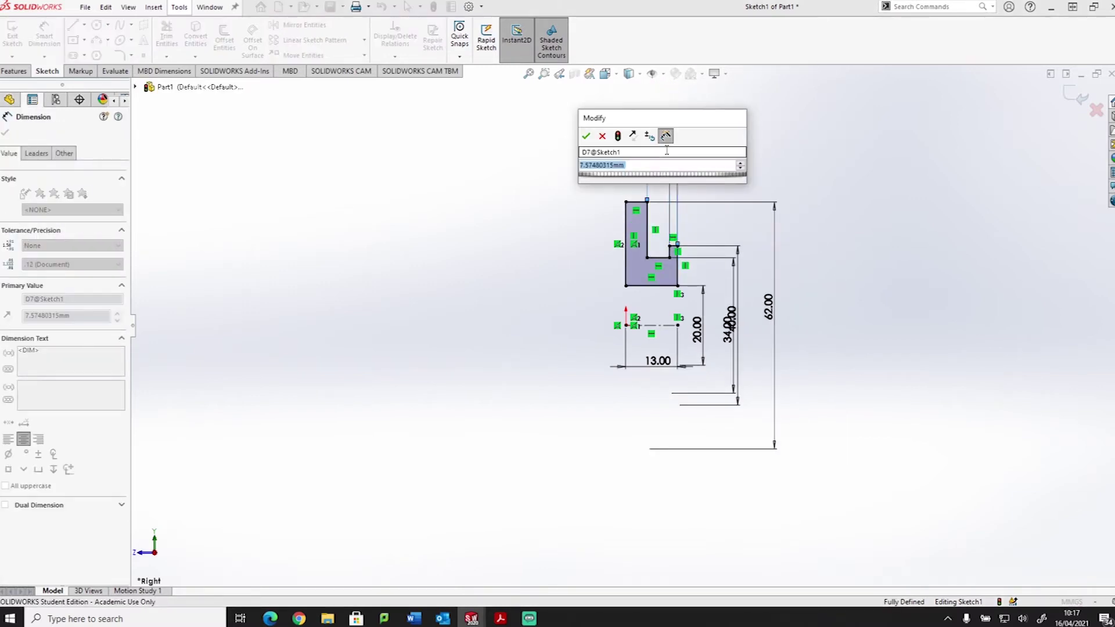
{"action": "type", "text": "5"}
{"action": "key", "text": "Return"}
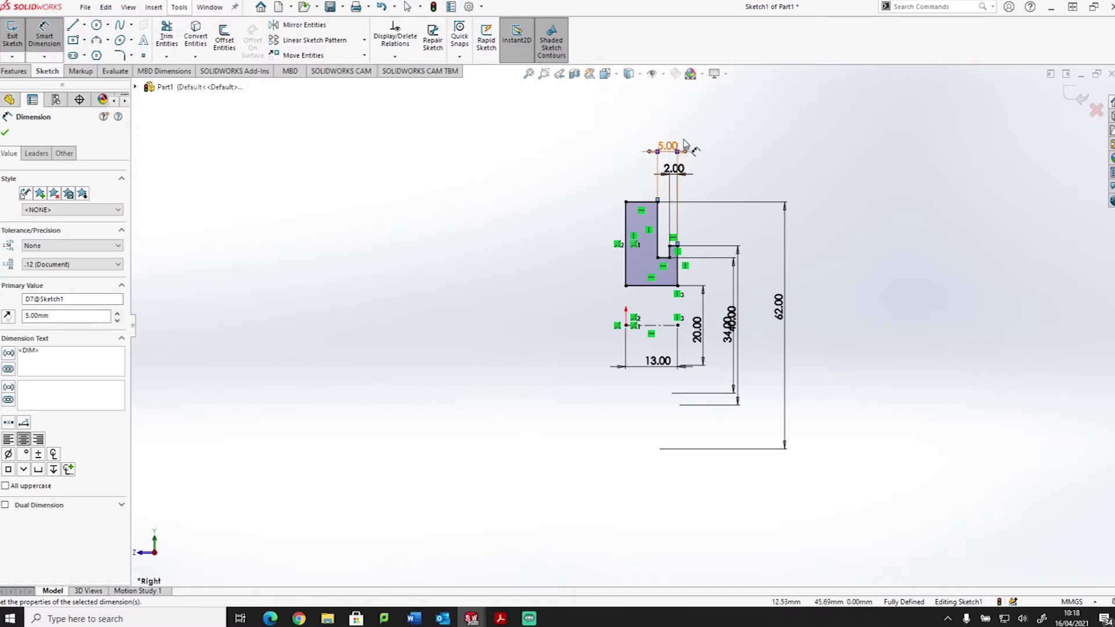
{"action": "key", "text": "Escape"}
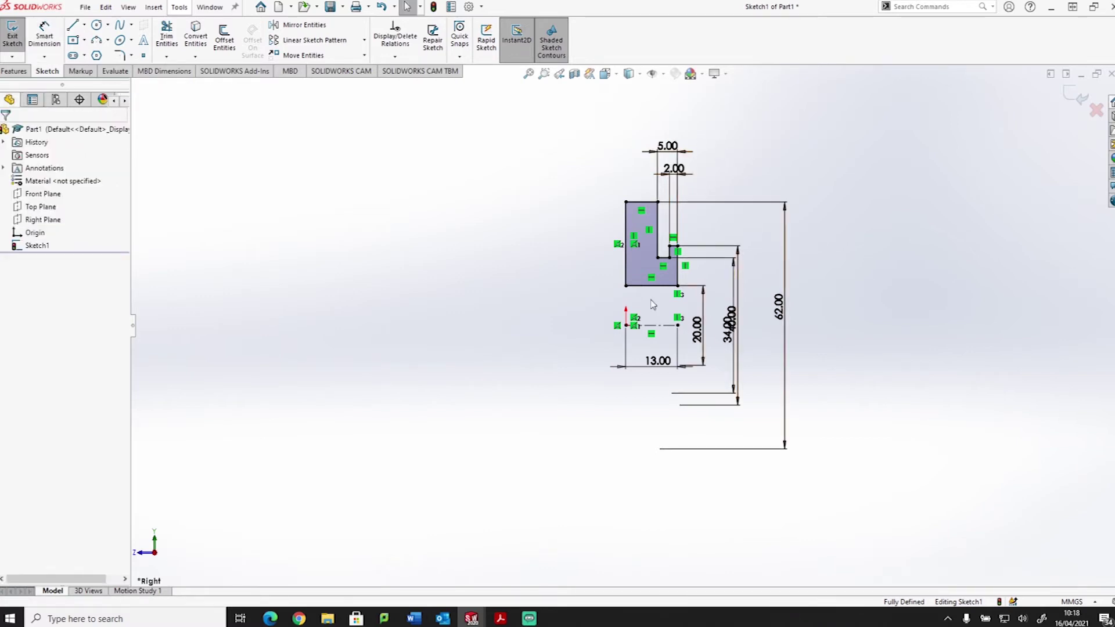
- Move the 40.00 dimension clear of the 34.00 one and fit the view
{"action": "scroll", "coordinate": [758, 320], "scroll_direction": "down", "scroll_amount": 3}
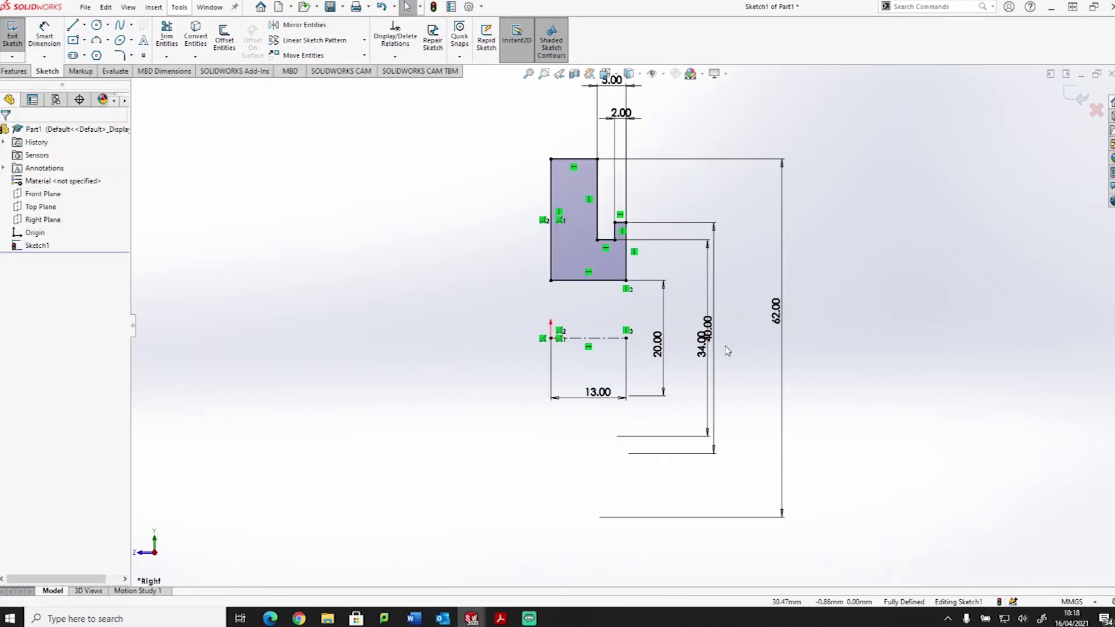
{"action": "left_click_drag", "start_coordinate": [710, 340], "coordinate": [757, 337]}
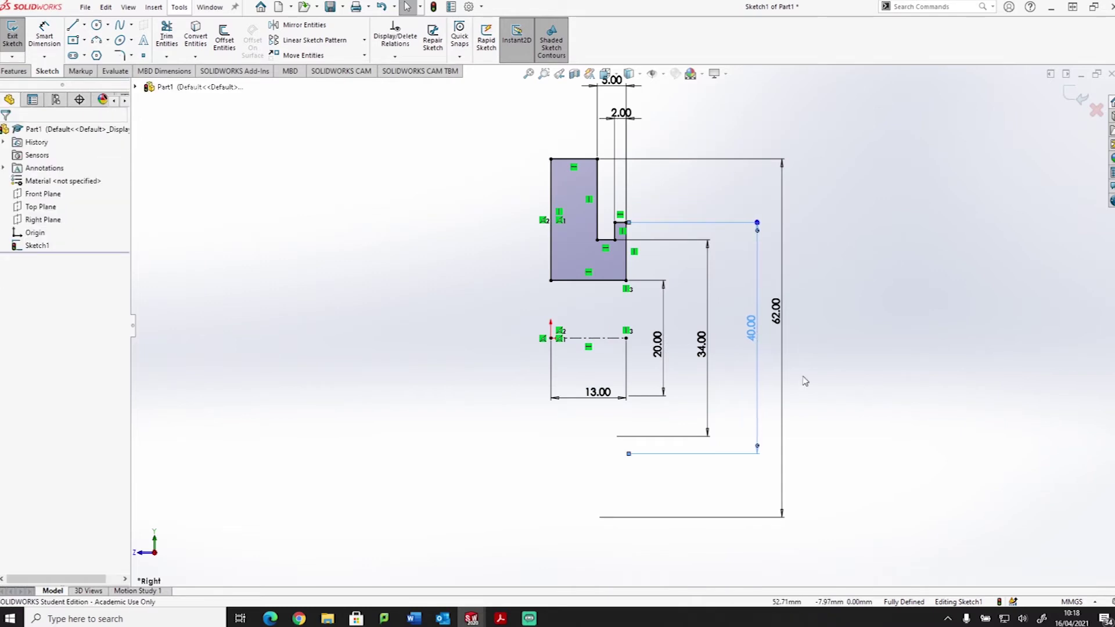
{"action": "left_click", "coordinate": [945, 386]}
{"action": "key", "text": "f"}
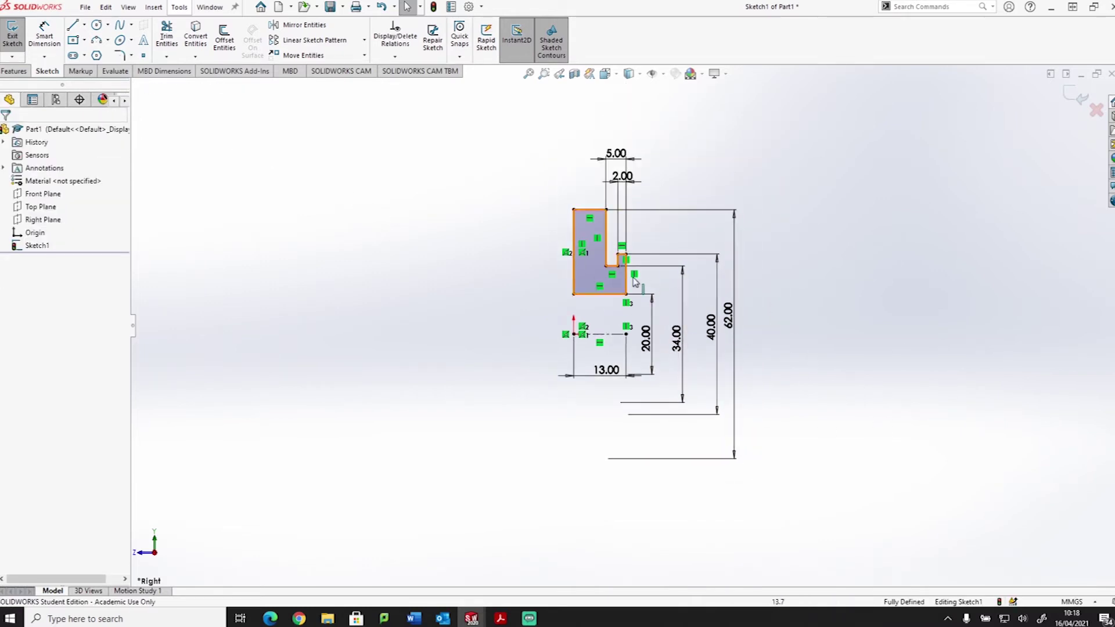
- Revolve the profile 360° about centerline Line1, creating Revolve1
{"action": "left_click", "coordinate": [14, 71]}
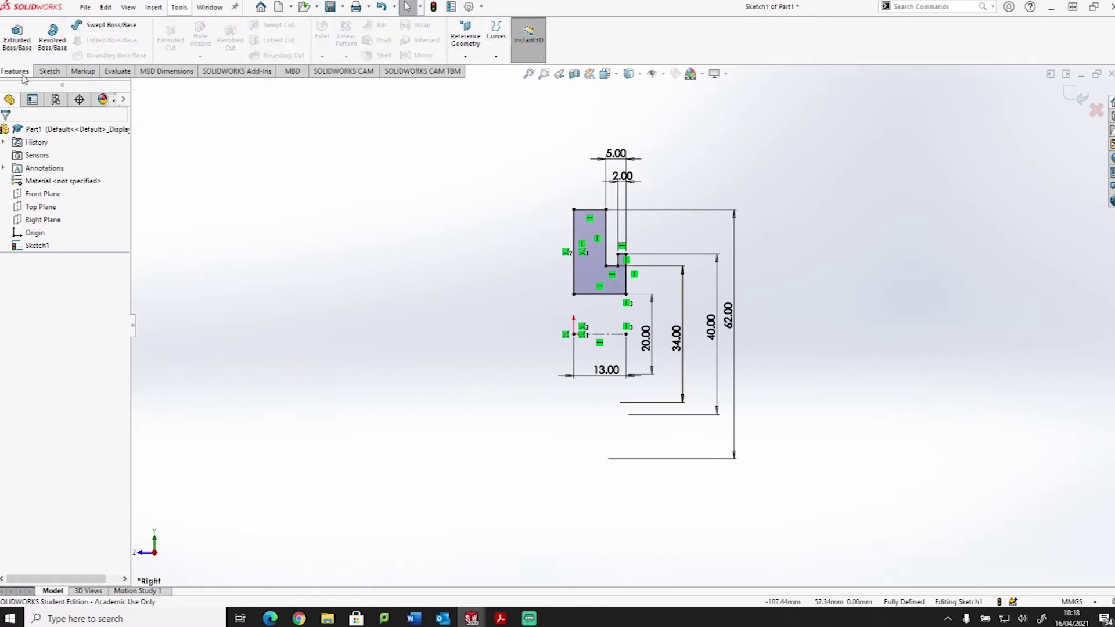
{"action": "left_click", "coordinate": [59, 43]}
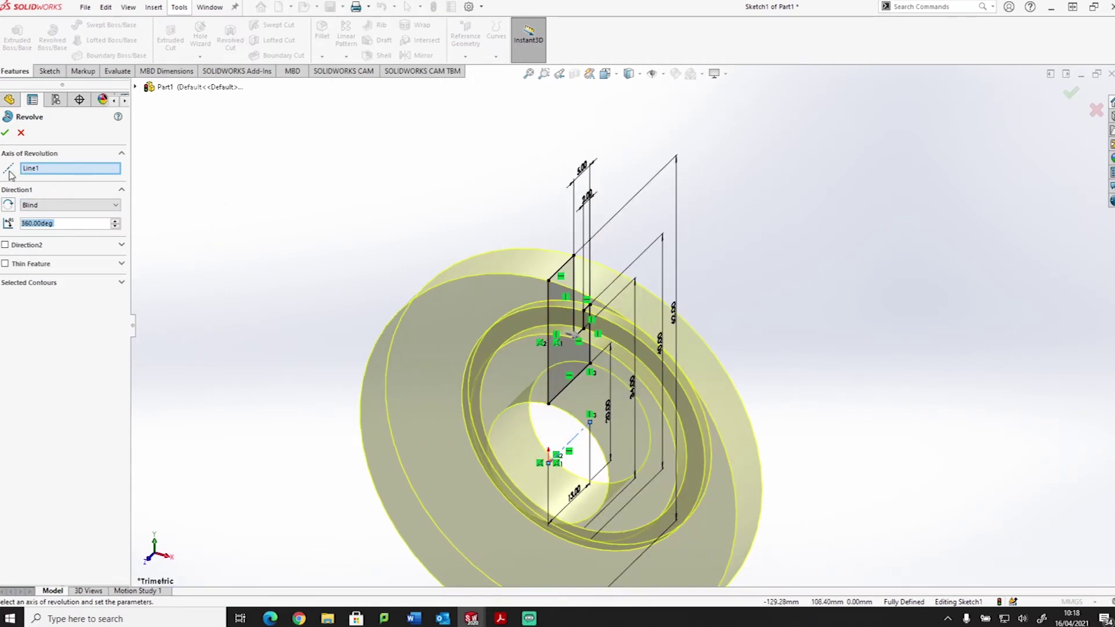
{"action": "key", "text": "z"}
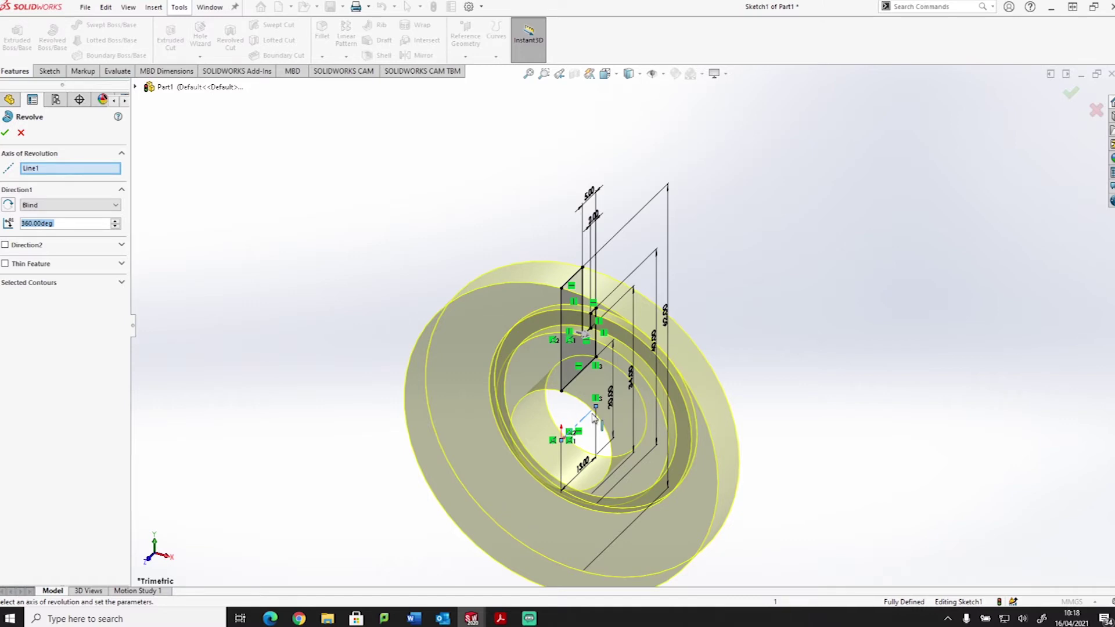
{"action": "left_click", "coordinate": [5, 135]}
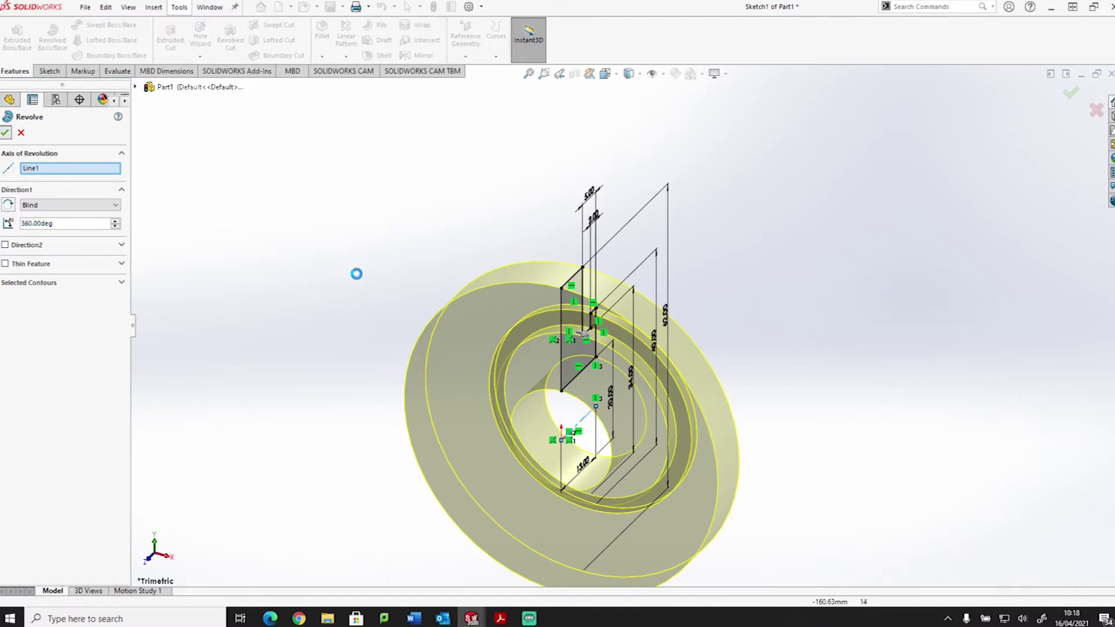
- Orient the view to the Front (Ctrl+1) facing the disc, with nothing selected
{"action": "scroll", "coordinate": [883, 494], "scroll_direction": "down", "scroll_amount": 5}
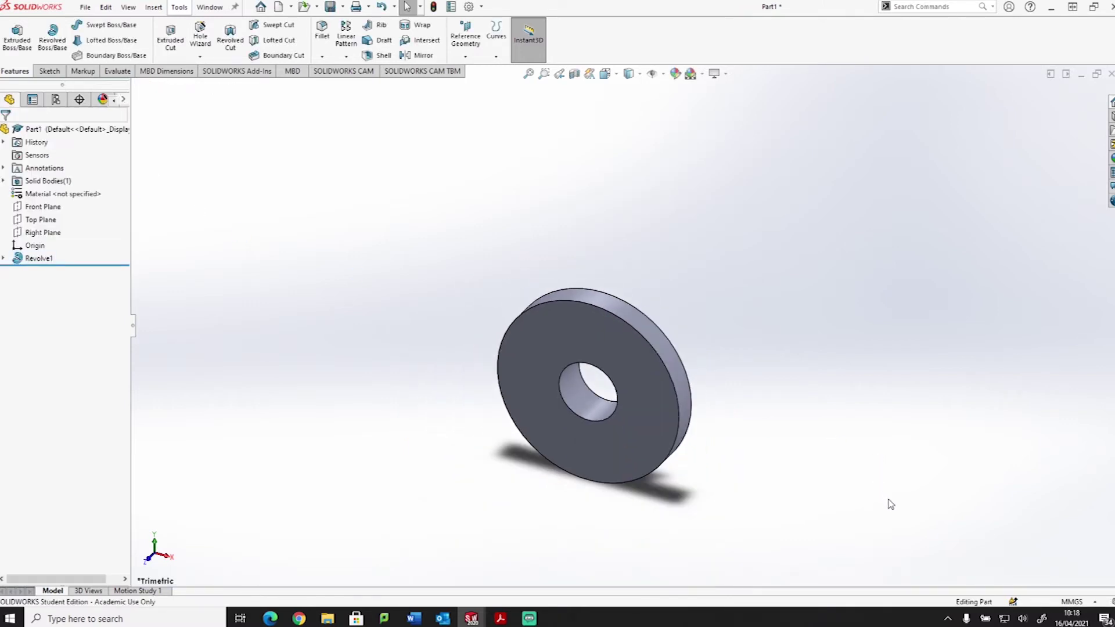
{"action": "middle_click_drag", "start_coordinate": [886, 487], "coordinate": [627, 363]}
{"action": "left_click", "coordinate": [569, 309]}
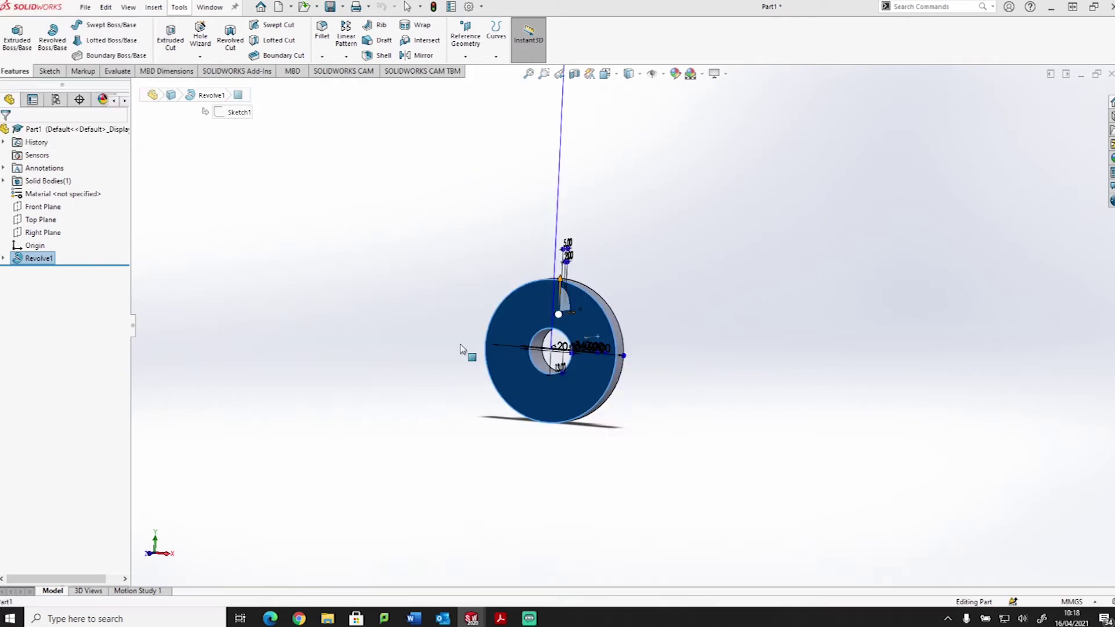
{"action": "key", "text": "ctrl+1"}
{"action": "left_click", "coordinate": [837, 245]}
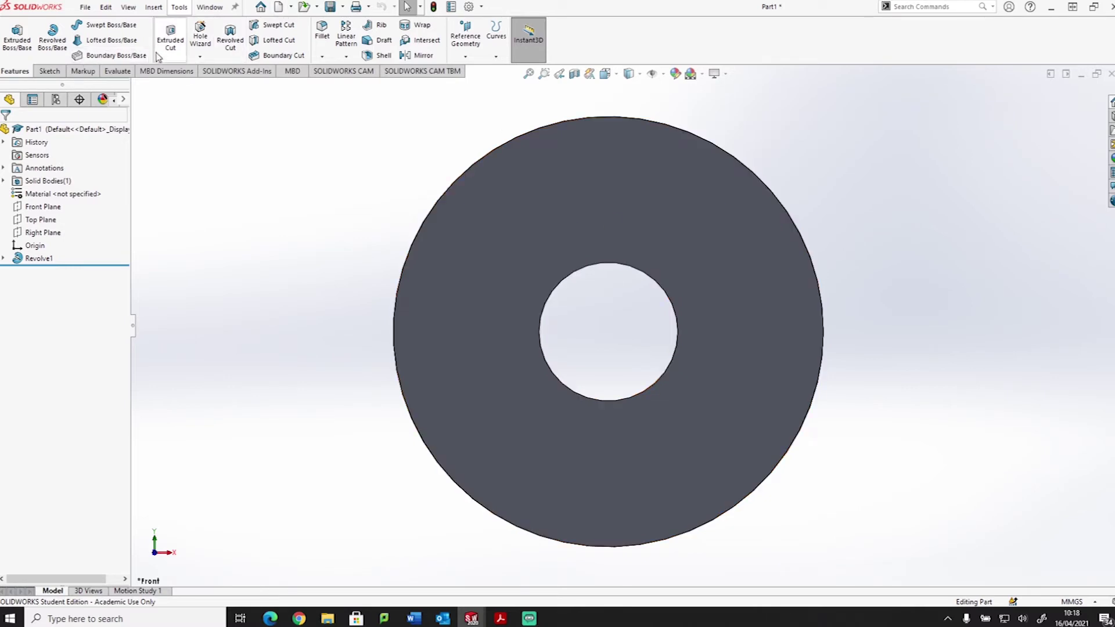
- Start Sketch2 on the front face with a 31 mm vertical centreline from centre to rim
{"action": "left_click", "coordinate": [608, 177]}
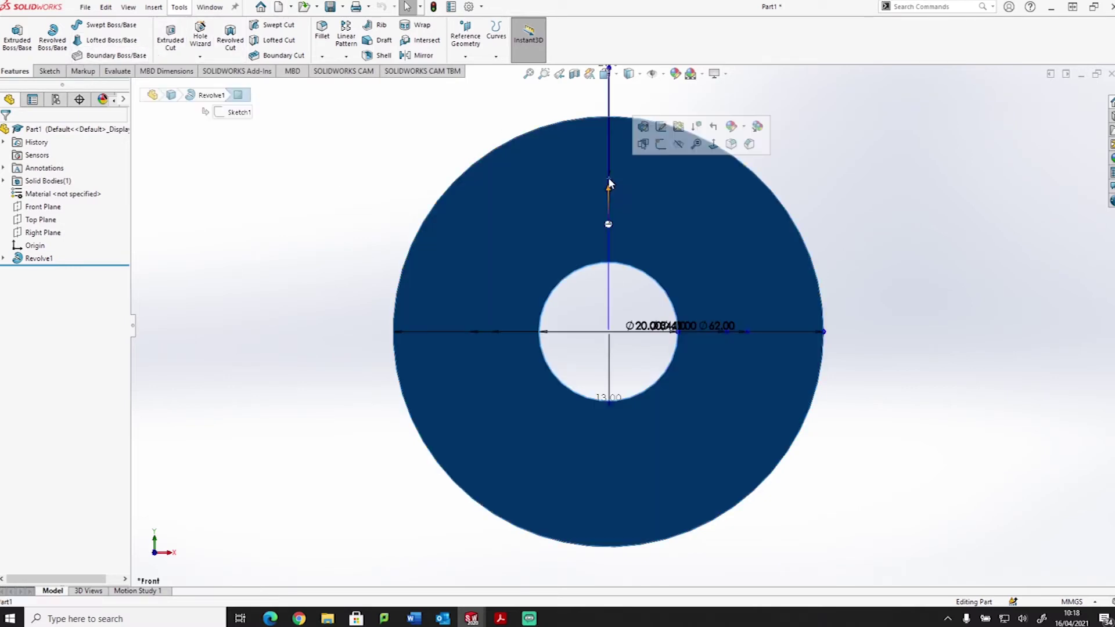
{"action": "left_click", "coordinate": [660, 146]}
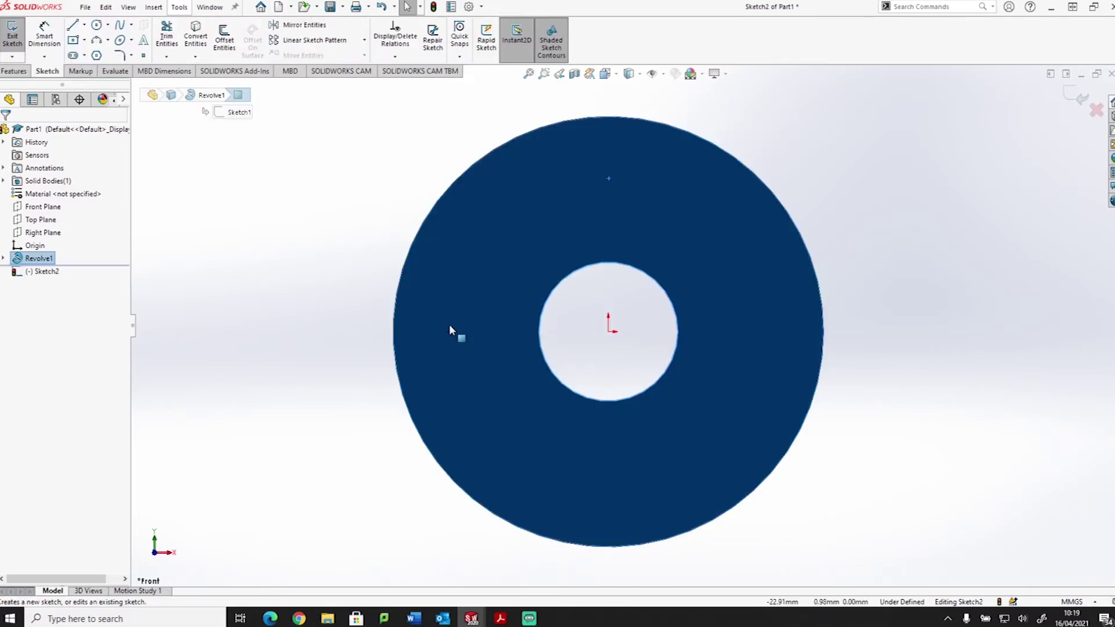
{"action": "left_click", "coordinate": [84, 25]}
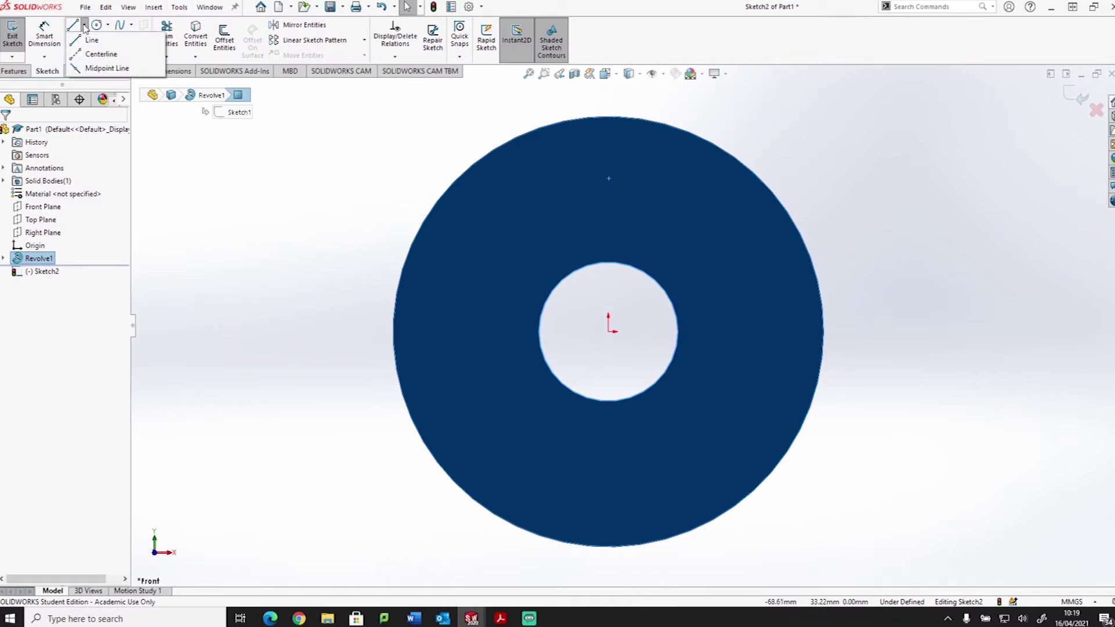
{"action": "left_click", "coordinate": [93, 57]}
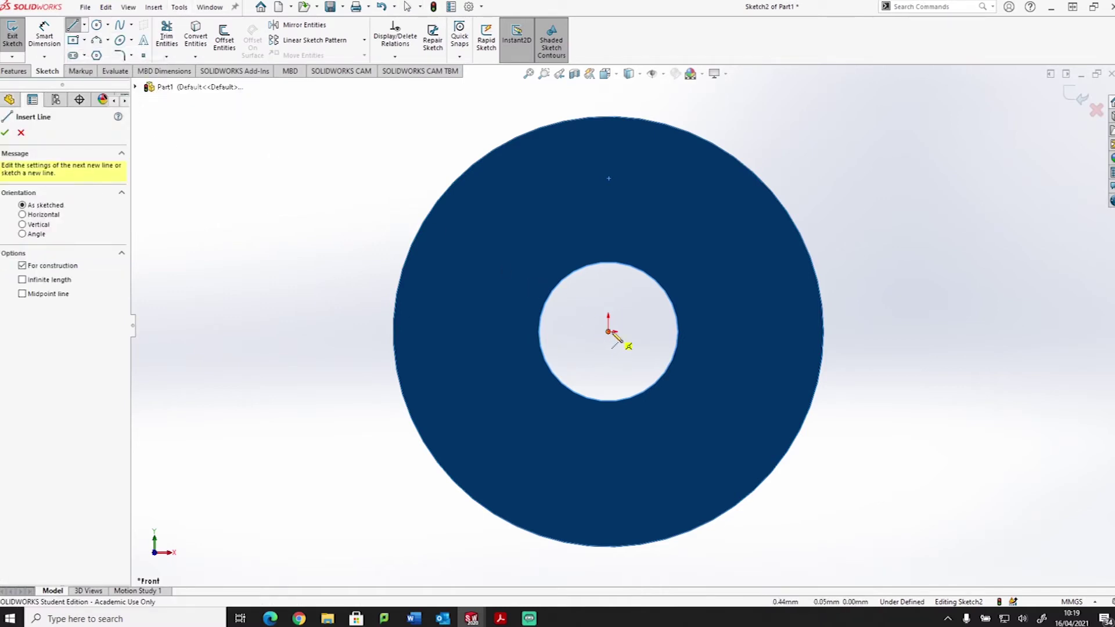
{"action": "left_click", "coordinate": [608, 331]}
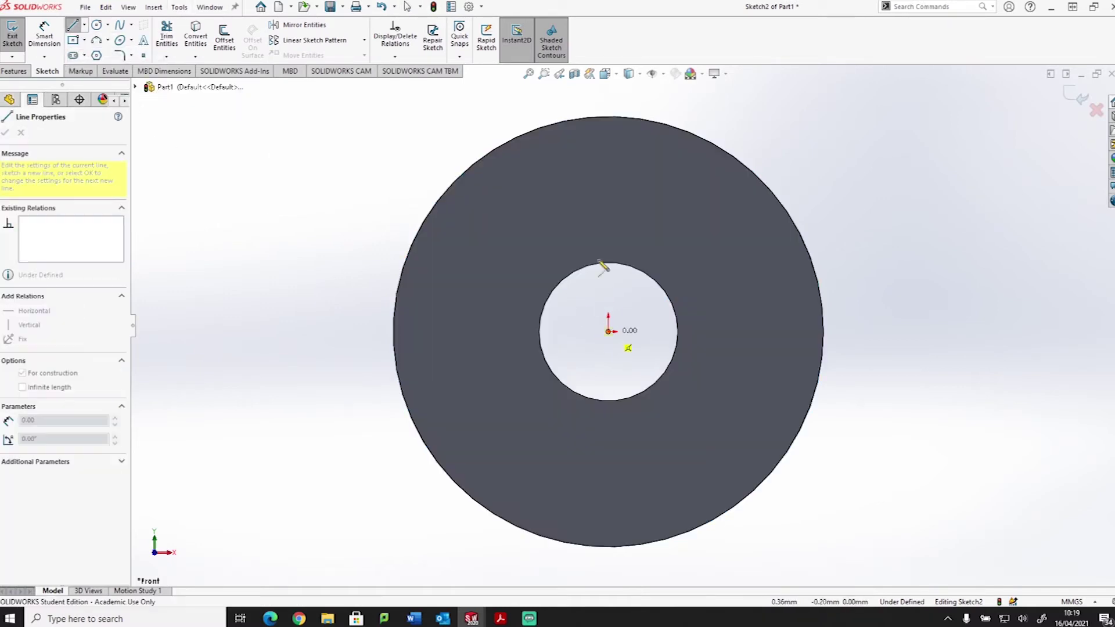
{"action": "left_click", "coordinate": [608, 117]}
{"action": "mouse_move", "coordinate": [608, 117]}
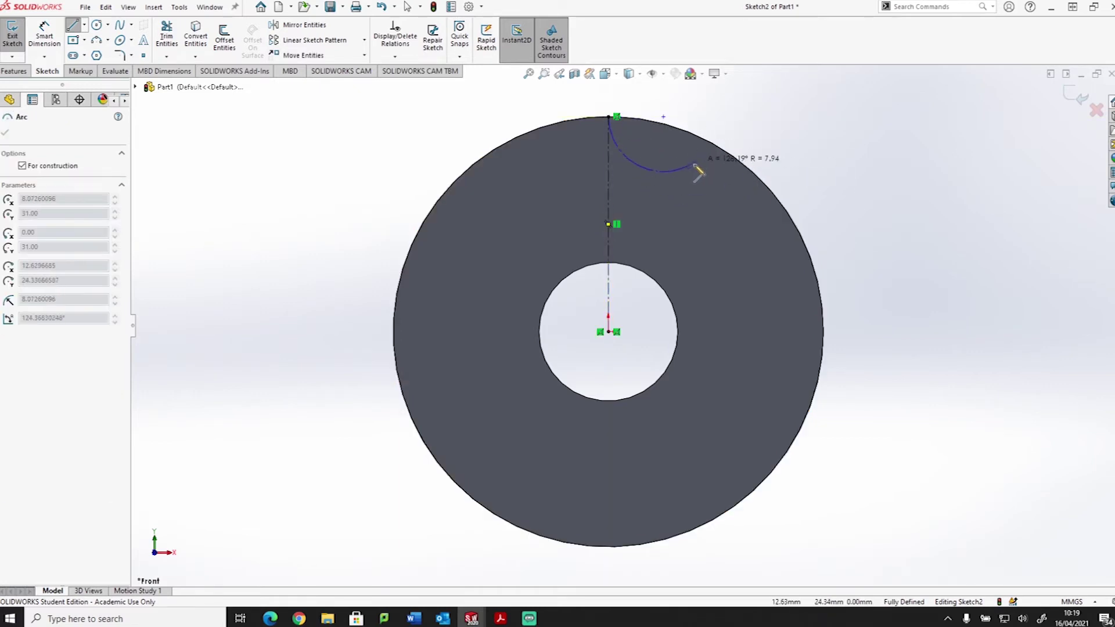
{"action": "key", "text": "Escape"}
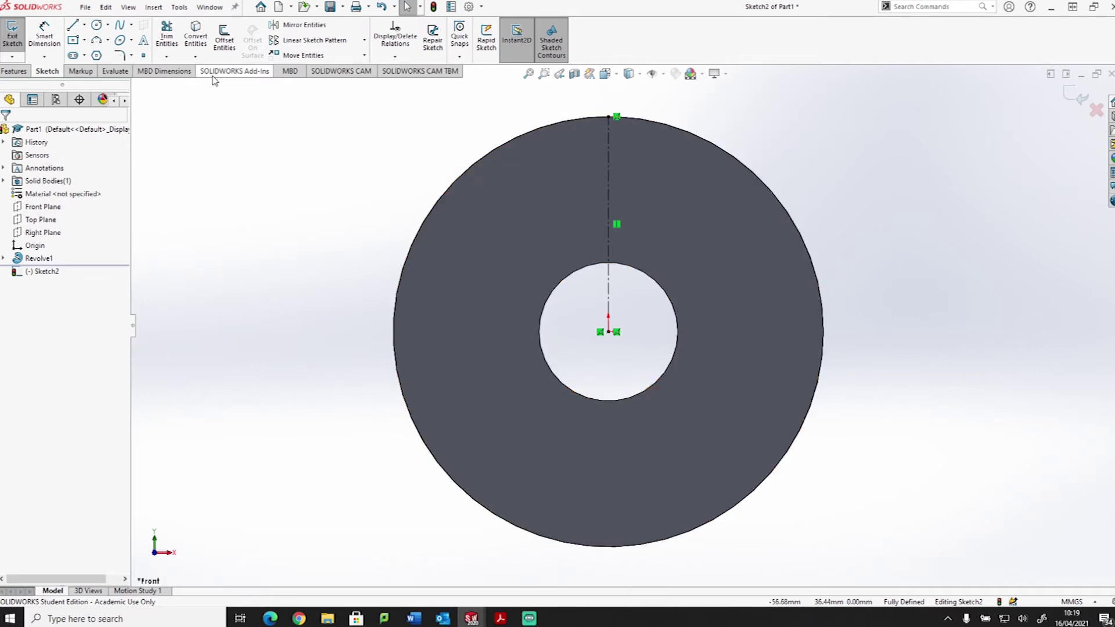
- Offset the centreline 10 mm bi-directionally
{"action": "left_click", "coordinate": [225, 39]}
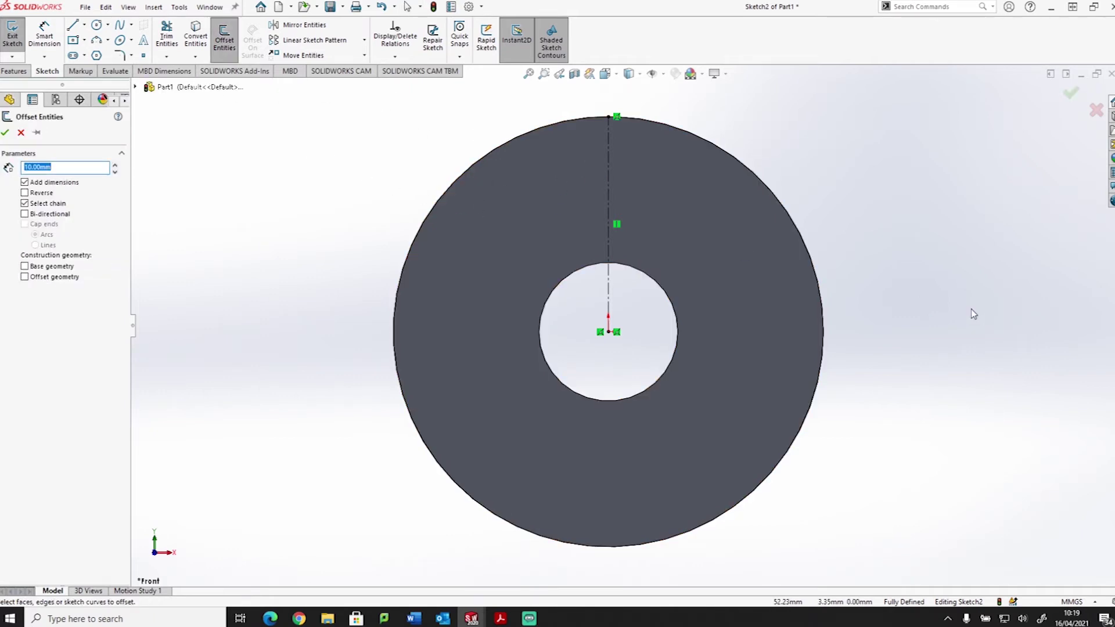
{"action": "left_click", "coordinate": [609, 173]}
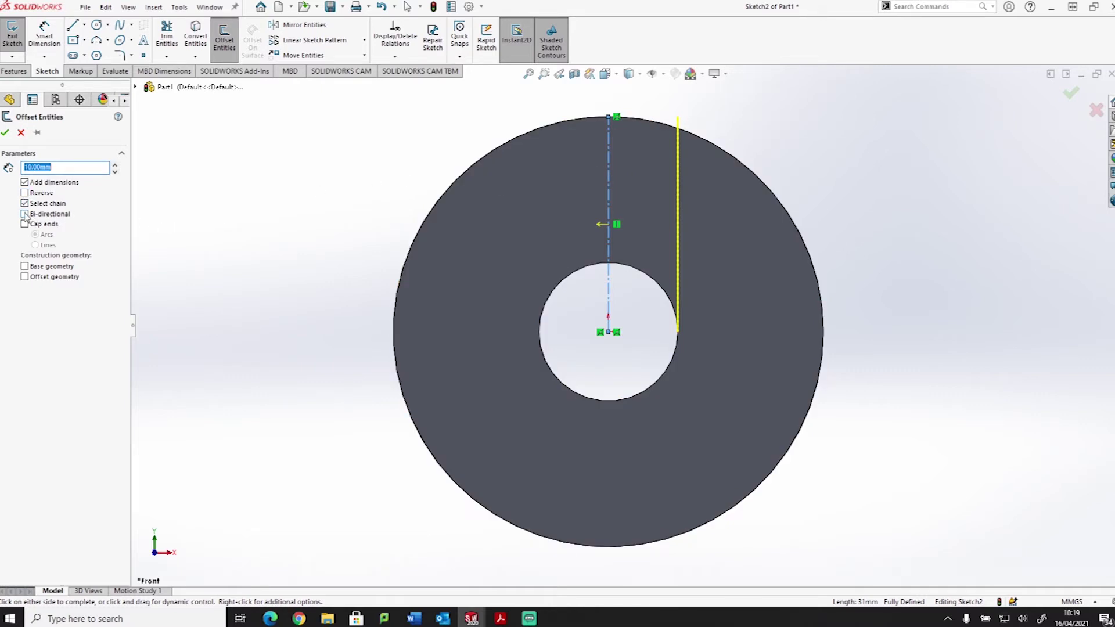
{"action": "left_click", "coordinate": [25, 214]}
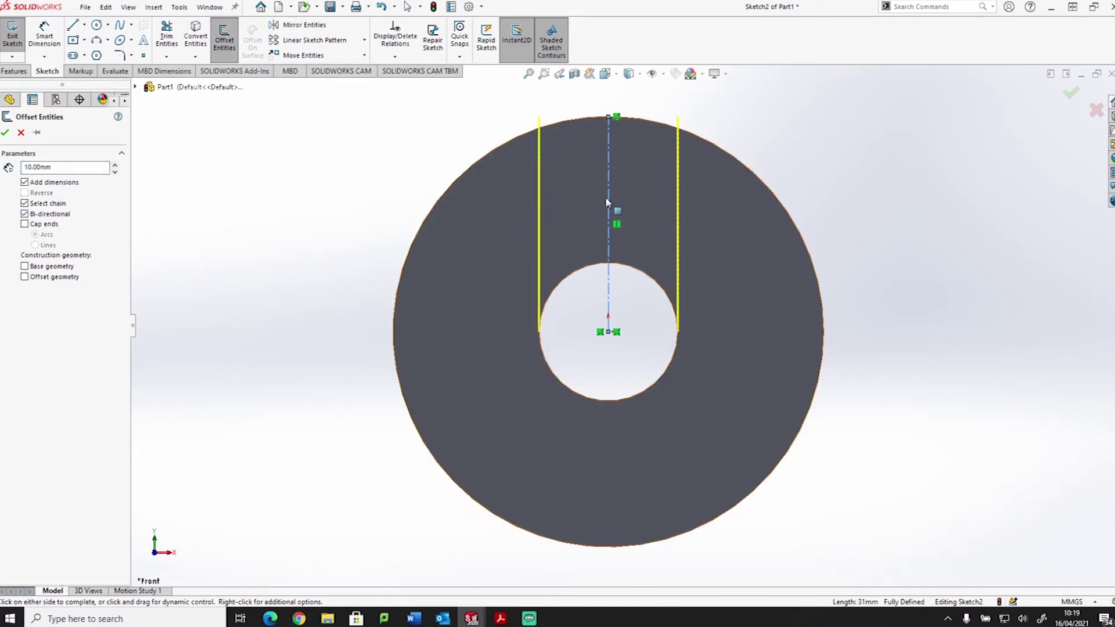
{"action": "left_click", "coordinate": [4, 133]}
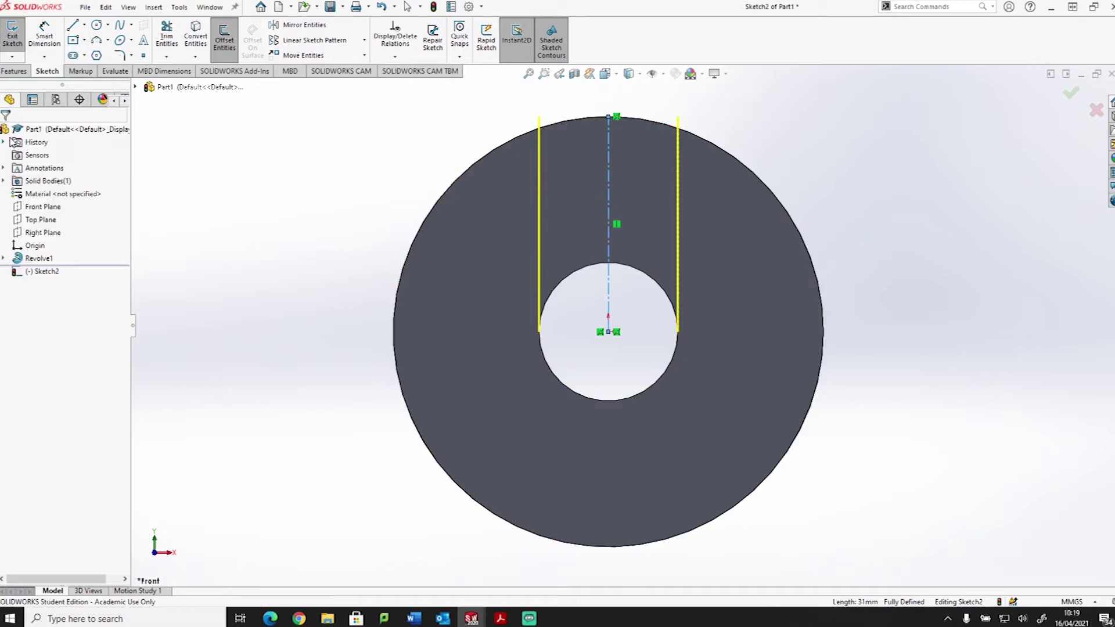
- Offset the centreline again by 5 mm on both sides
{"action": "left_click", "coordinate": [607, 172]}
{"action": "left_click", "coordinate": [224, 38]}
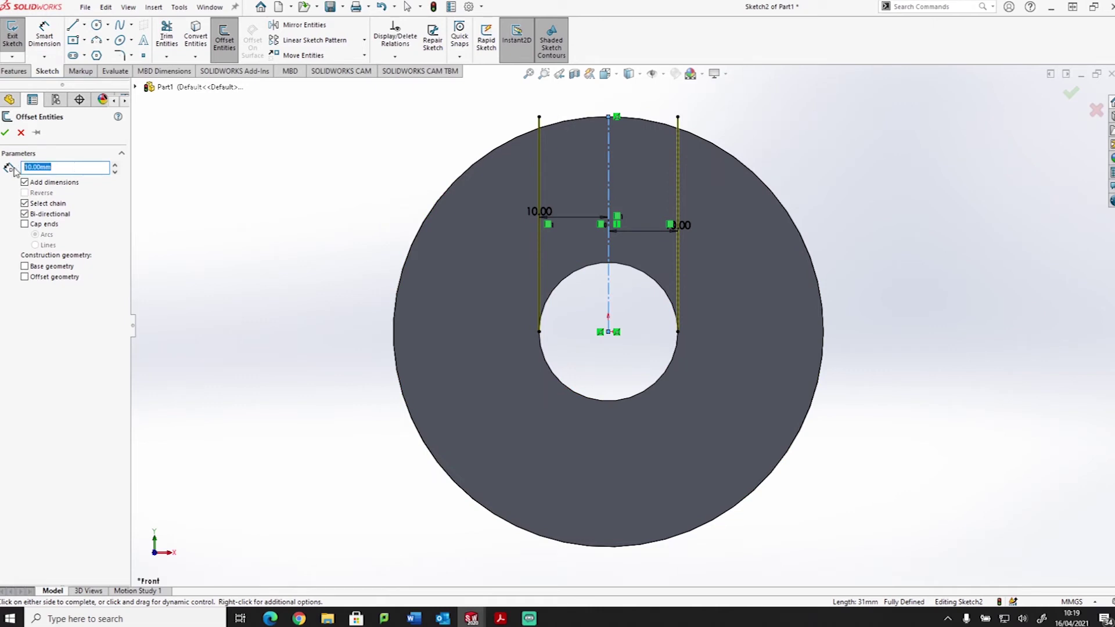
{"action": "key", "text": "Return"}
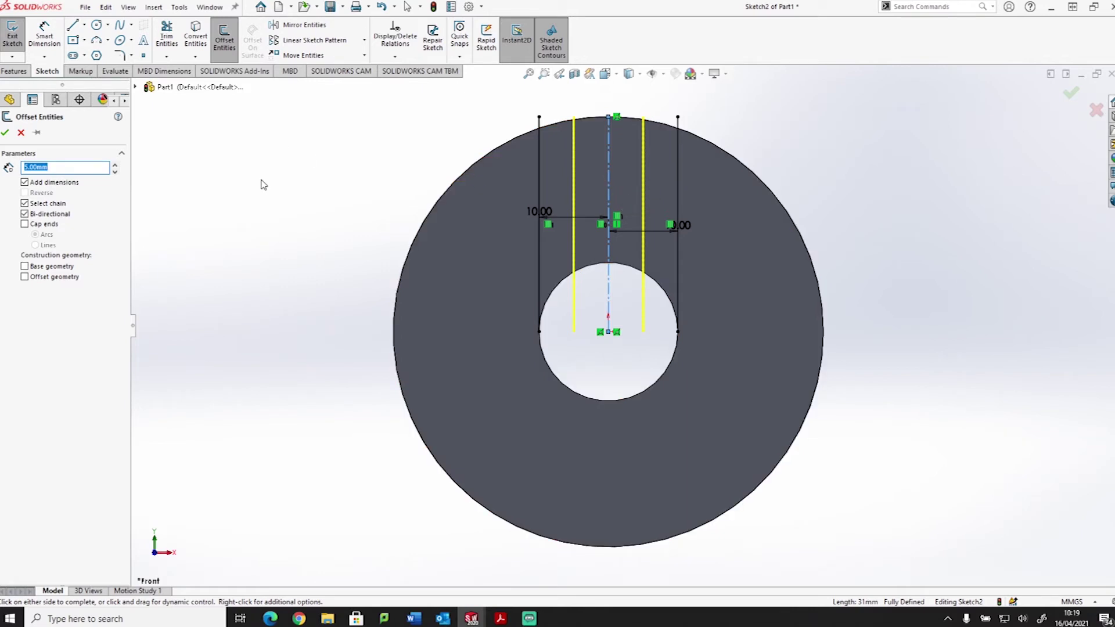
{"action": "left_click", "coordinate": [6, 132]}
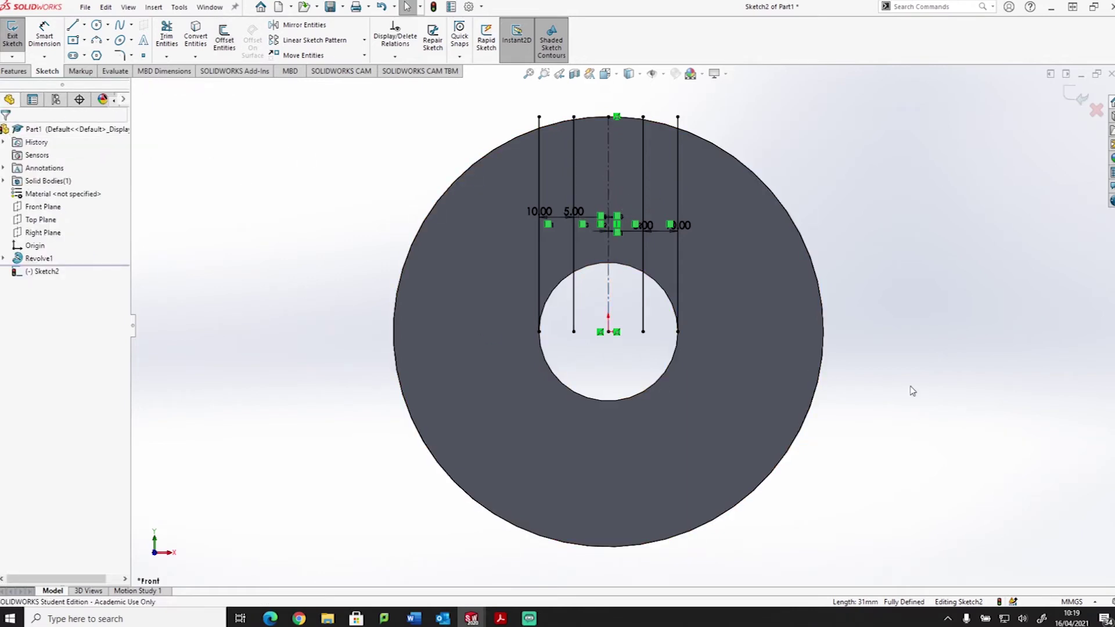
{"action": "mouse_move", "coordinate": [903, 422]}
{"action": "middle_mouse_down"}
{"action": "mouse_move", "coordinate": [878, 361]}
{"action": "mouse_move", "coordinate": [667, 212]}
{"action": "middle_mouse_up"}
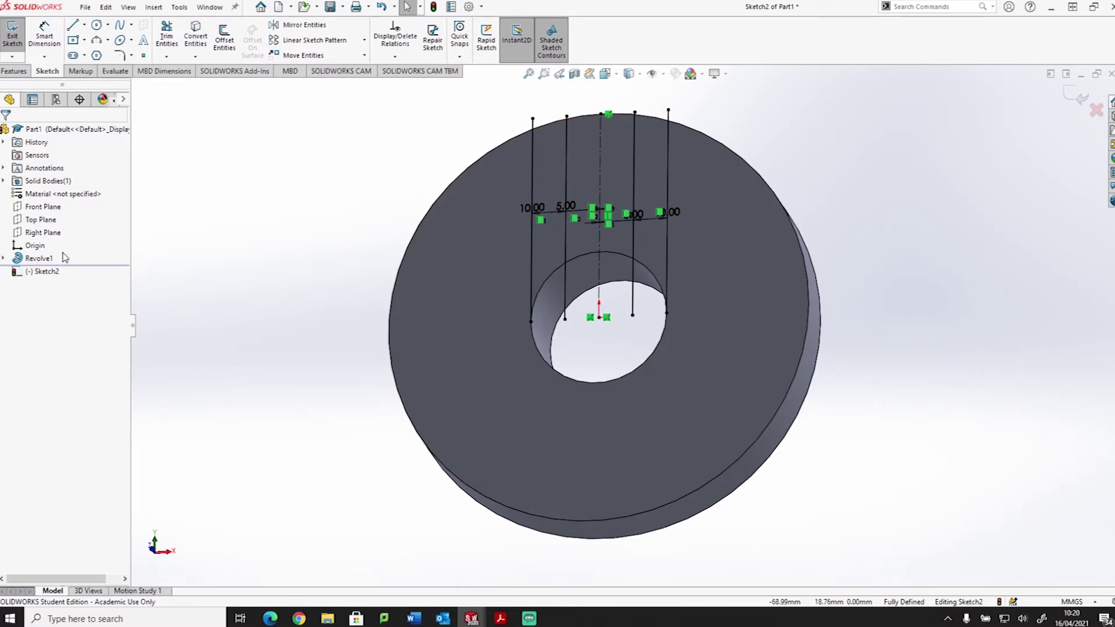
- Set up an Extruded Boss on the two strip regions with 19 mm depth
{"action": "left_click", "coordinate": [14, 71]}
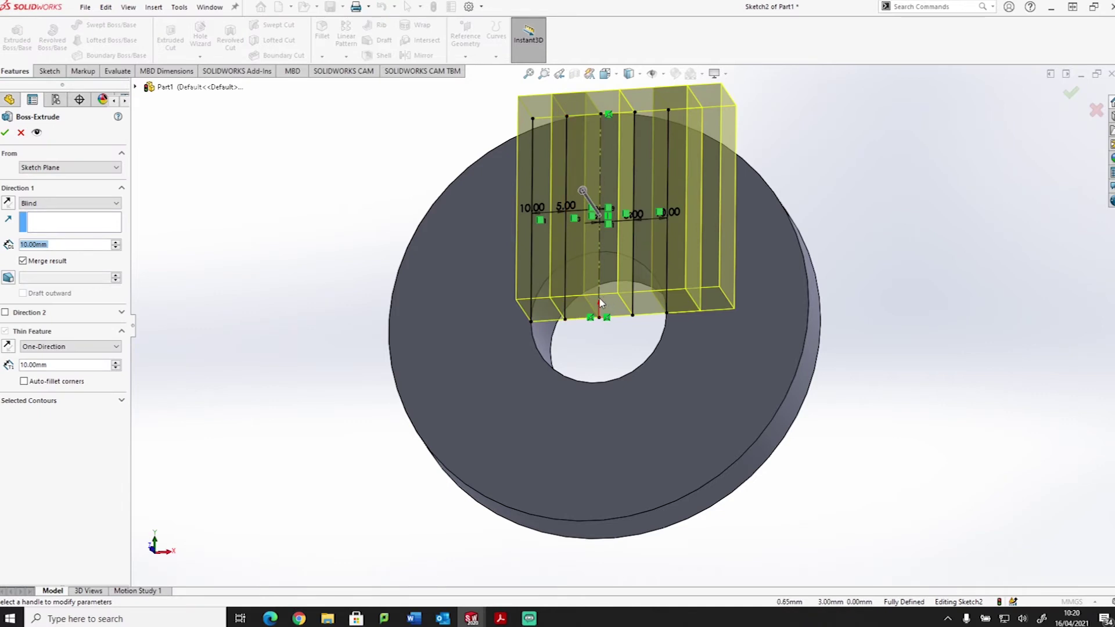
{"action": "mouse_move", "coordinate": [601, 302]}
{"action": "middle_mouse_down"}
{"action": "mouse_move", "coordinate": [572, 312]}
{"action": "mouse_move", "coordinate": [596, 316]}
{"action": "middle_mouse_up"}
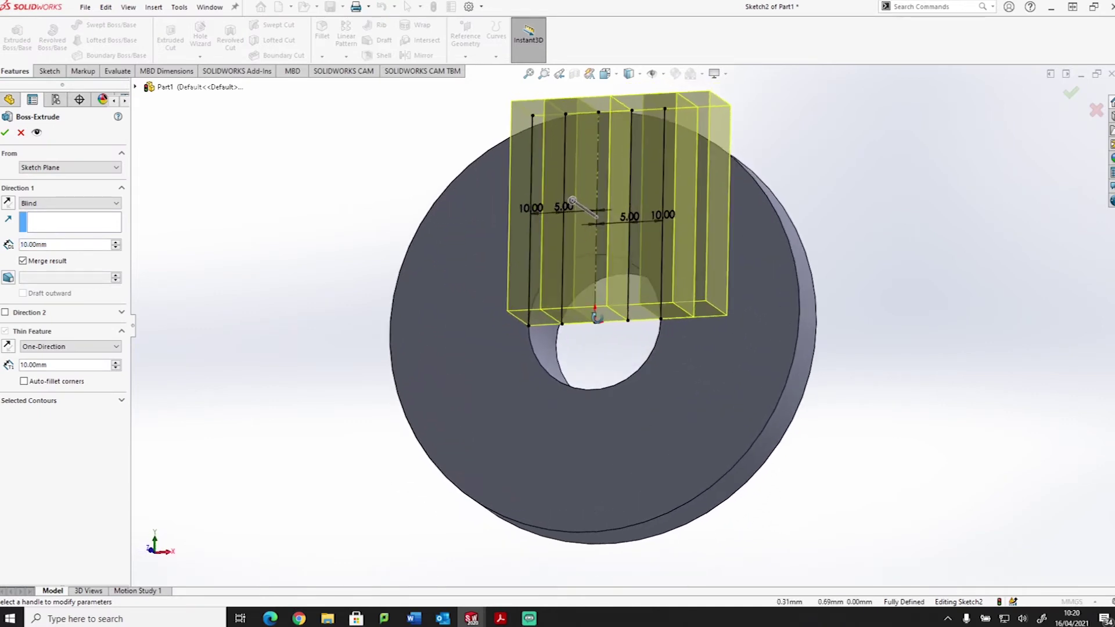
{"action": "left_click", "coordinate": [49, 401]}
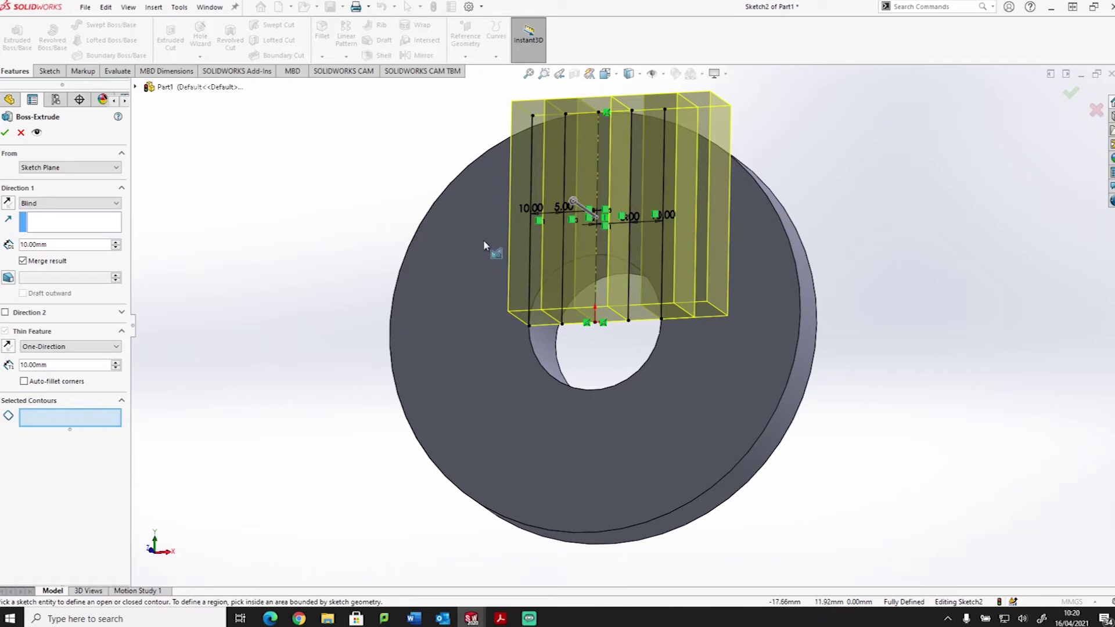
{"action": "left_click", "coordinate": [555, 221]}
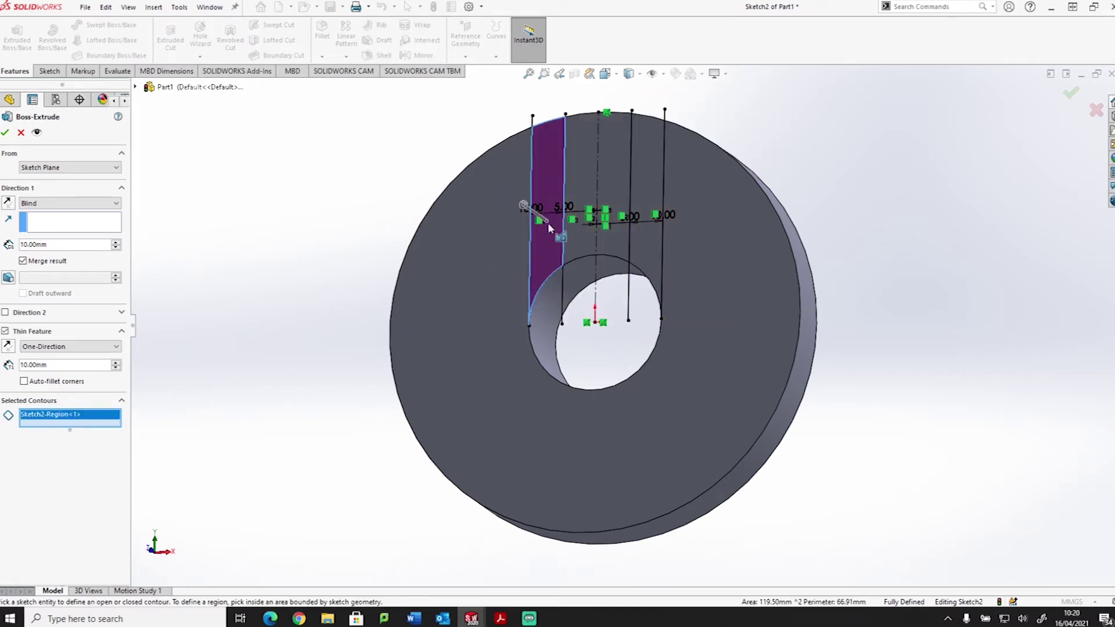
{"action": "left_click", "coordinate": [648, 174]}
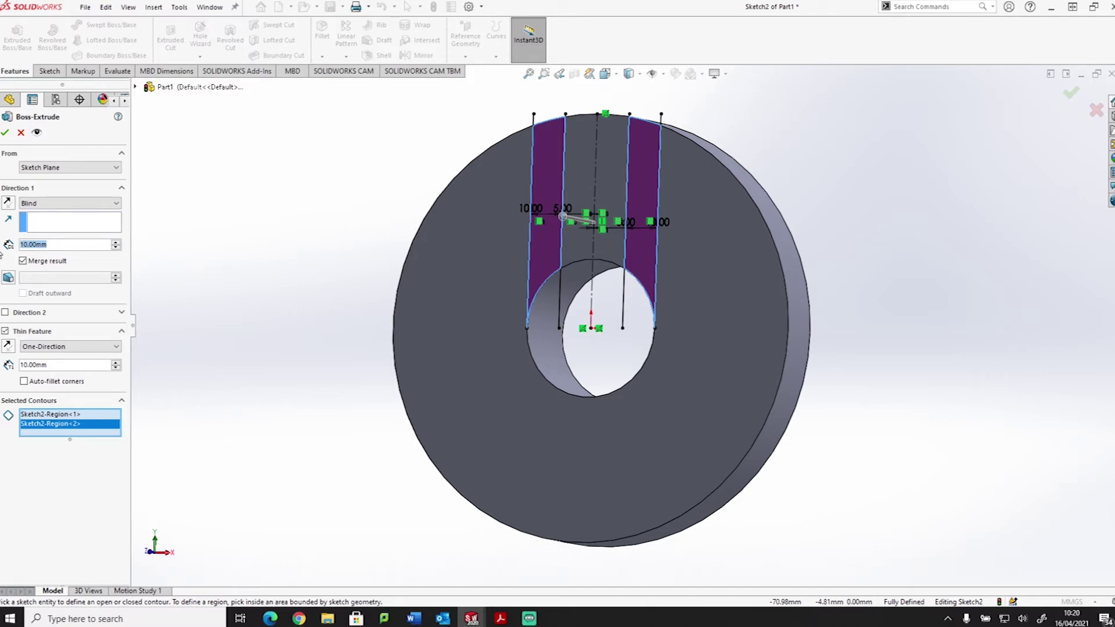
{"action": "type", "text": "32"}
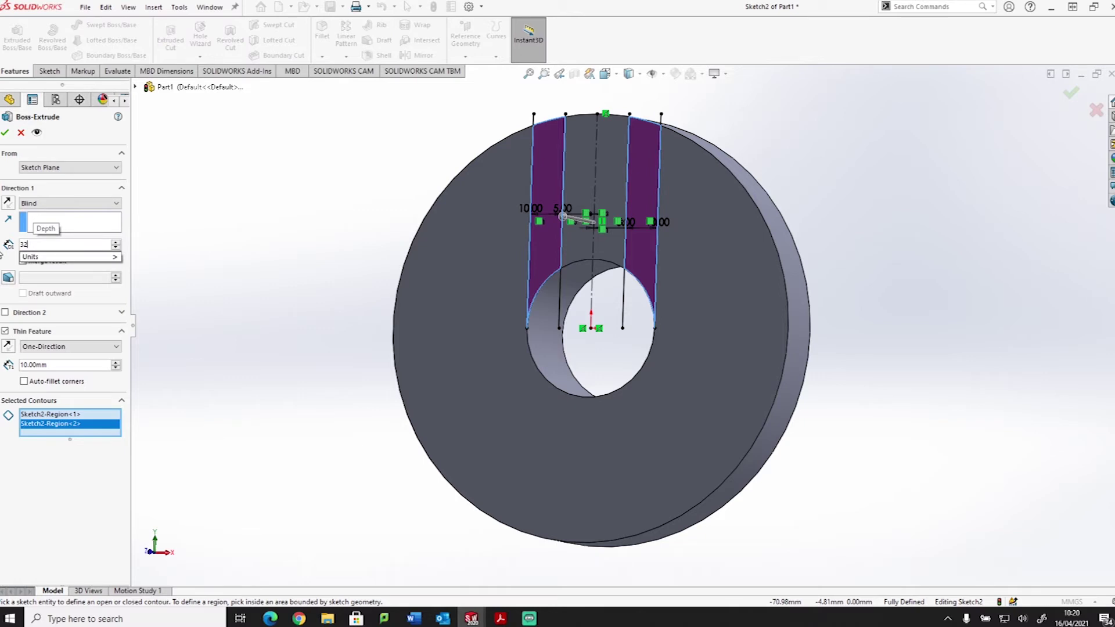
{"action": "key", "text": "BackSpace"}
{"action": "key", "text": "BackSpace"}
{"action": "type", "text": "19"}
{"action": "key", "text": "Return"}
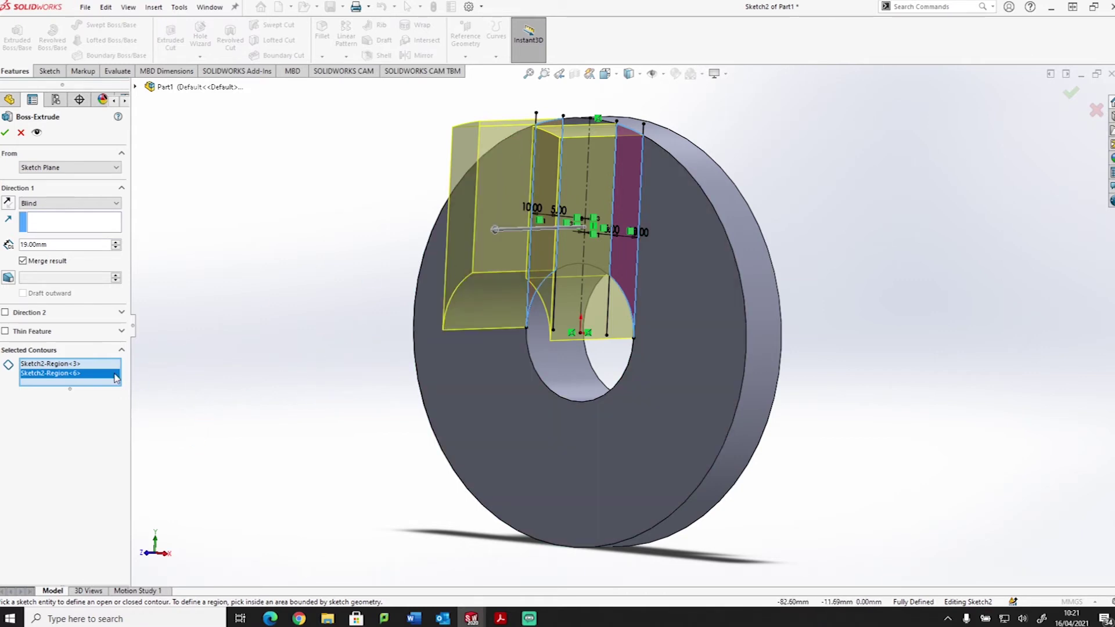
- Review the extrusion preview from several angles and accept it as Boss-Extrude1
{"action": "middle_click_drag", "start_coordinate": [386, 418], "coordinate": [421, 430]}
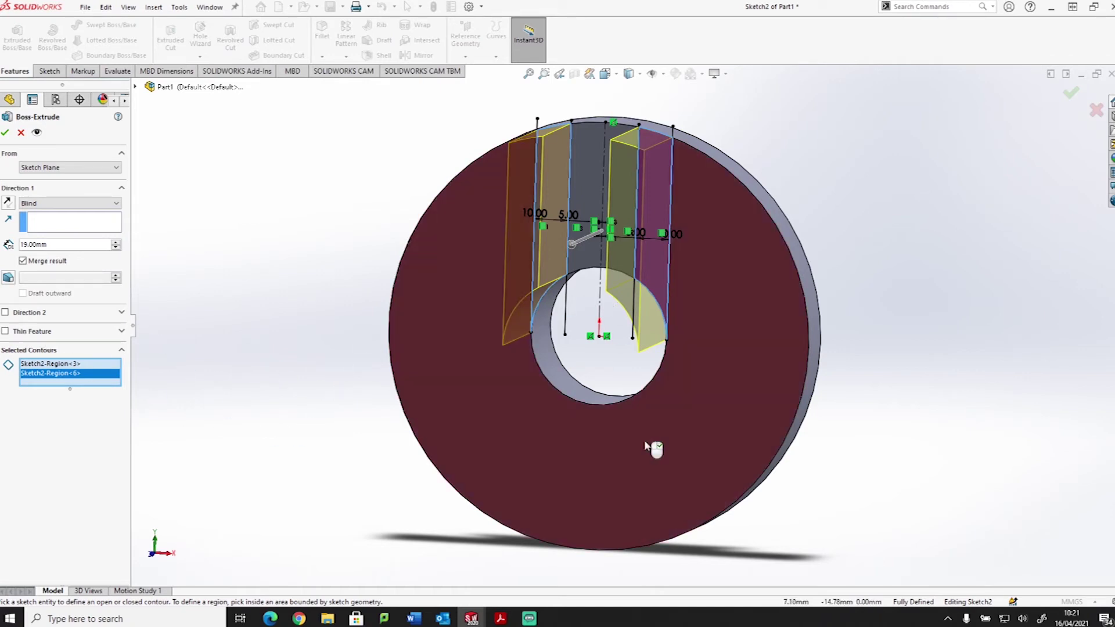
{"action": "key", "text": "ctrl+8"}
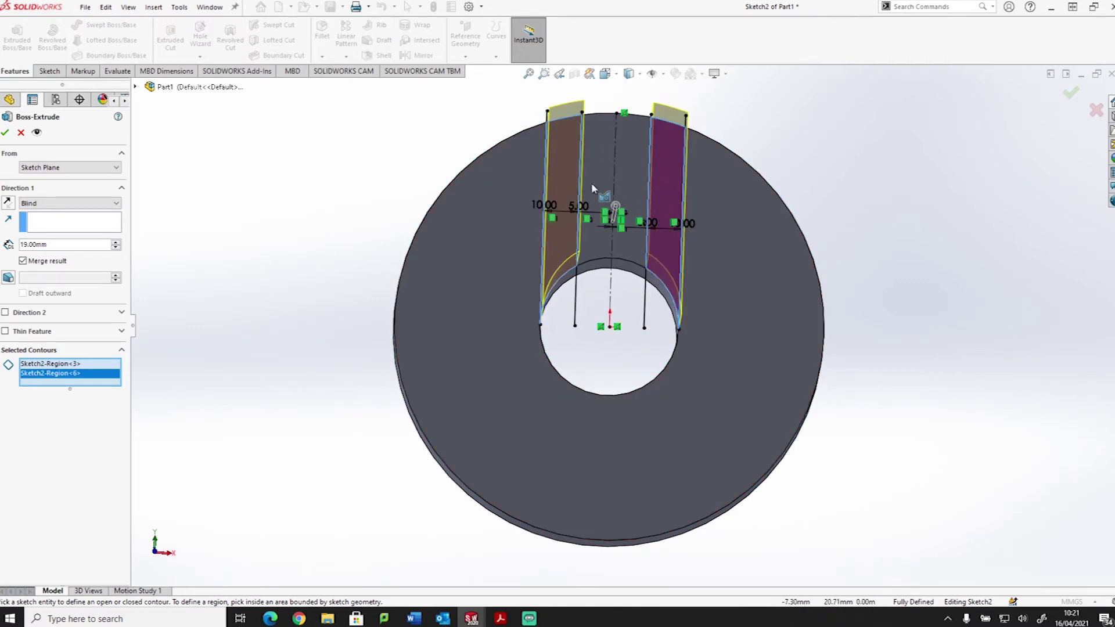
{"action": "middle_click_drag", "start_coordinate": [729, 298], "coordinate": [664, 319]}
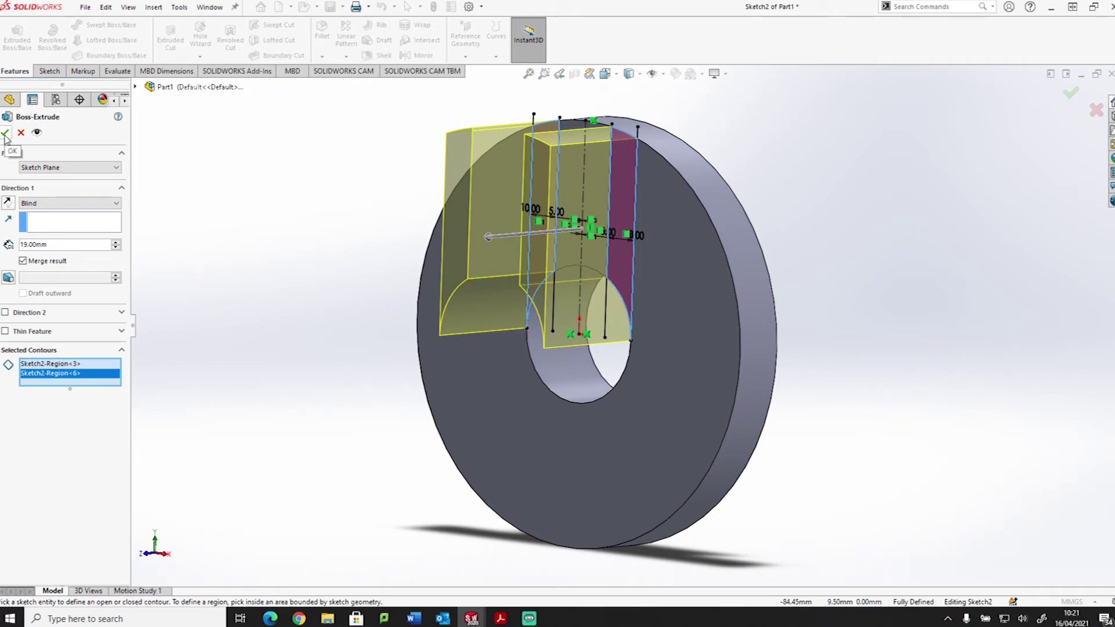
{"action": "left_click", "coordinate": [5, 133]}
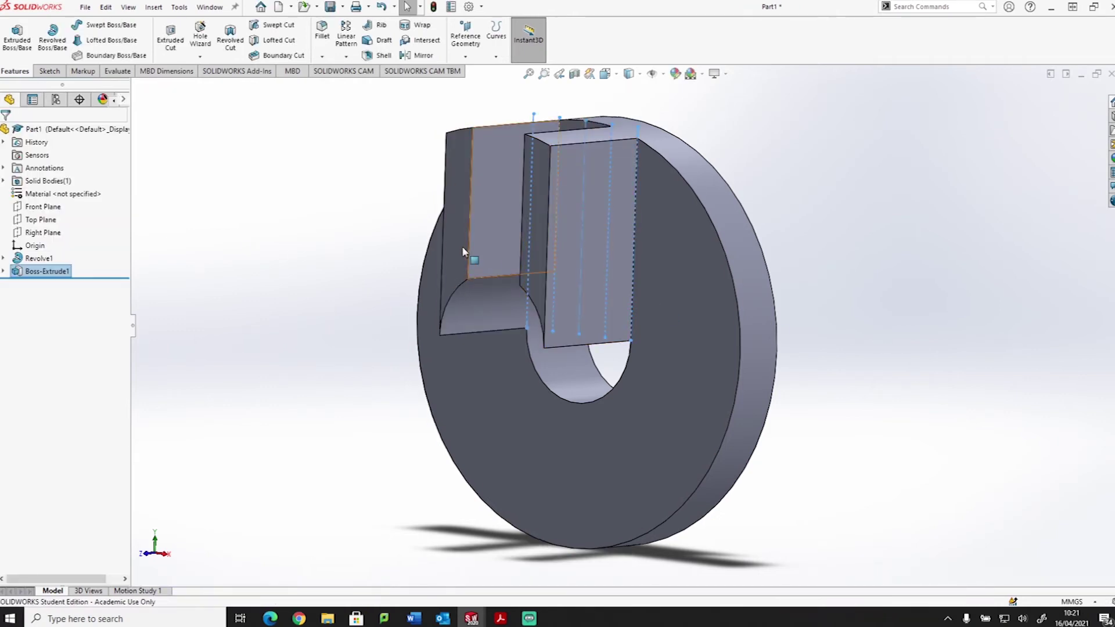
{"action": "scroll", "coordinate": [871, 354], "scroll_direction": "up", "scroll_amount": 5}
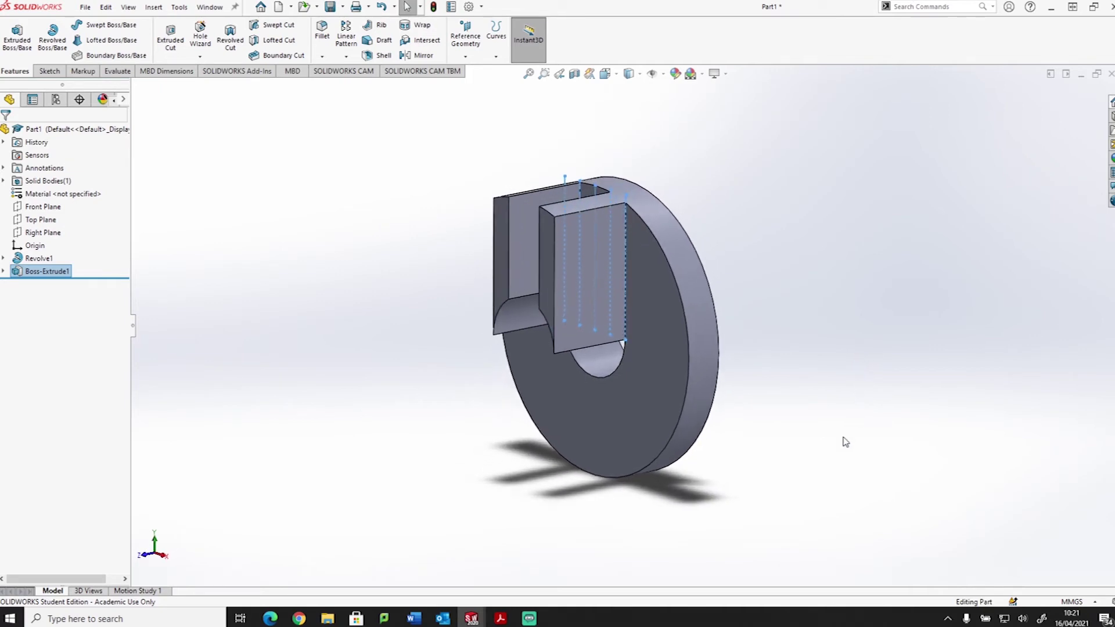
{"action": "middle_click_drag", "start_coordinate": [845, 441], "coordinate": [846, 393]}
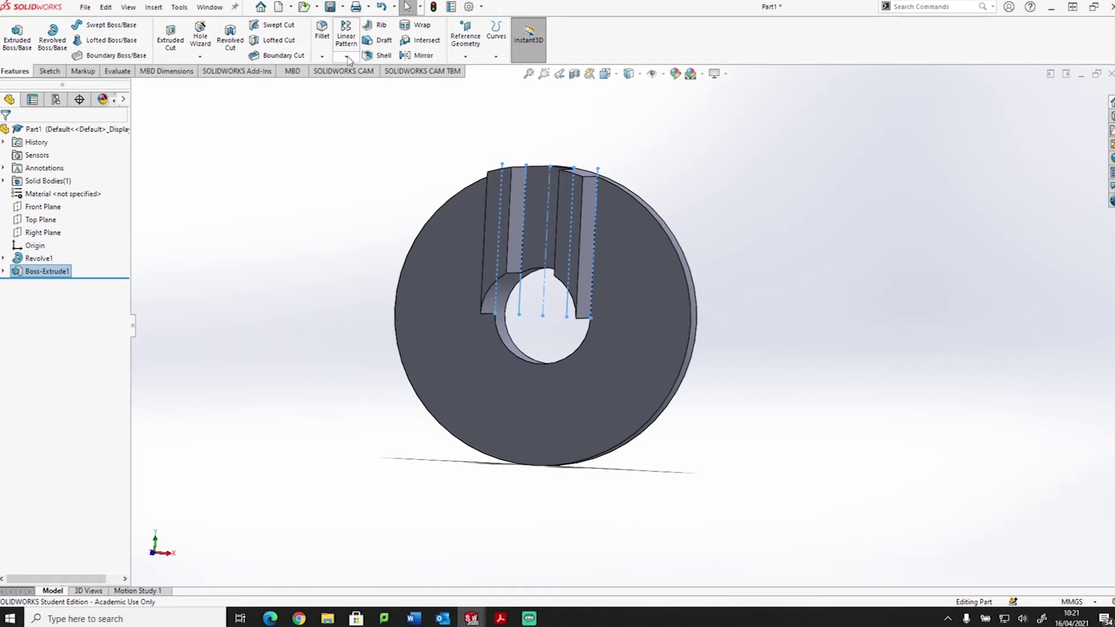
{"action": "left_click", "coordinate": [346, 57]}
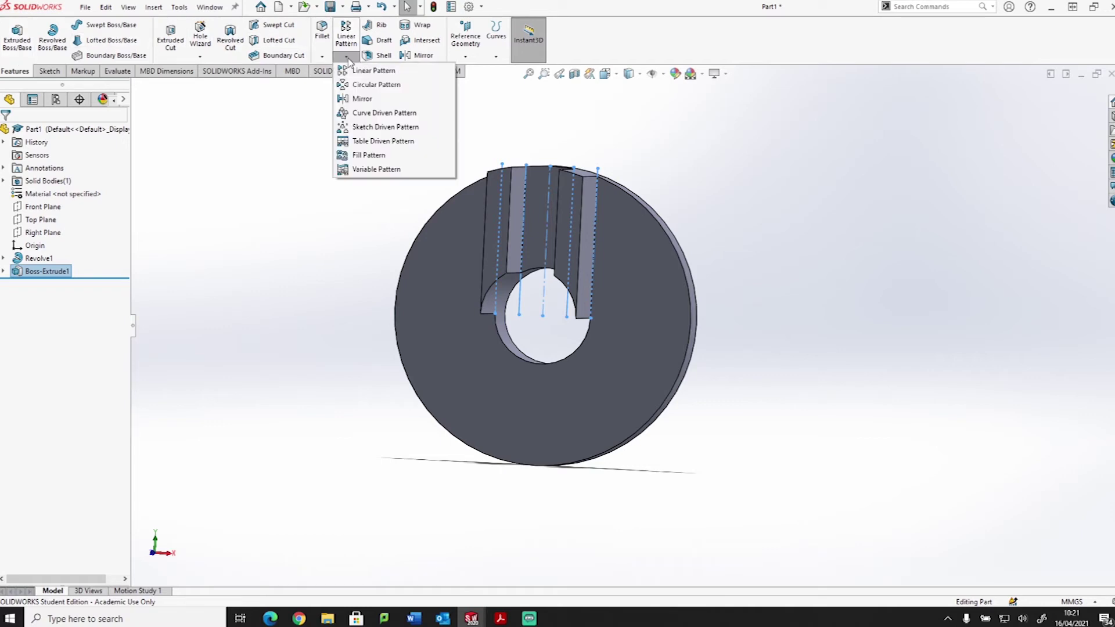
- Circular-pattern Boss-Extrude1 around the central hole edge as 3 equally spaced copies over 360°
{"action": "left_click", "coordinate": [365, 88]}
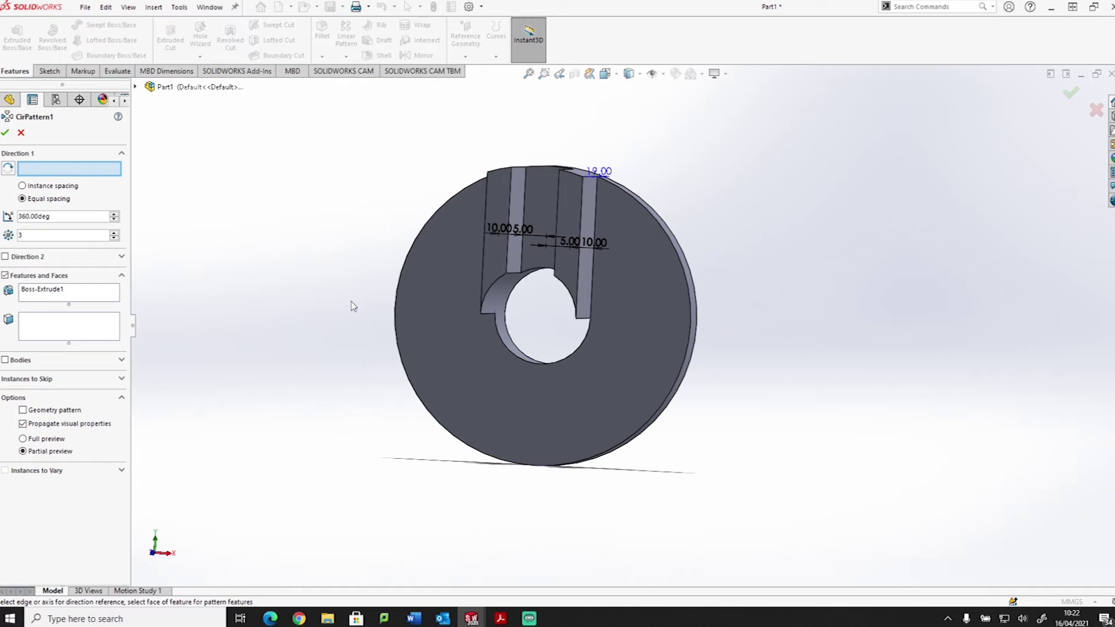
{"action": "left_click", "coordinate": [534, 364]}
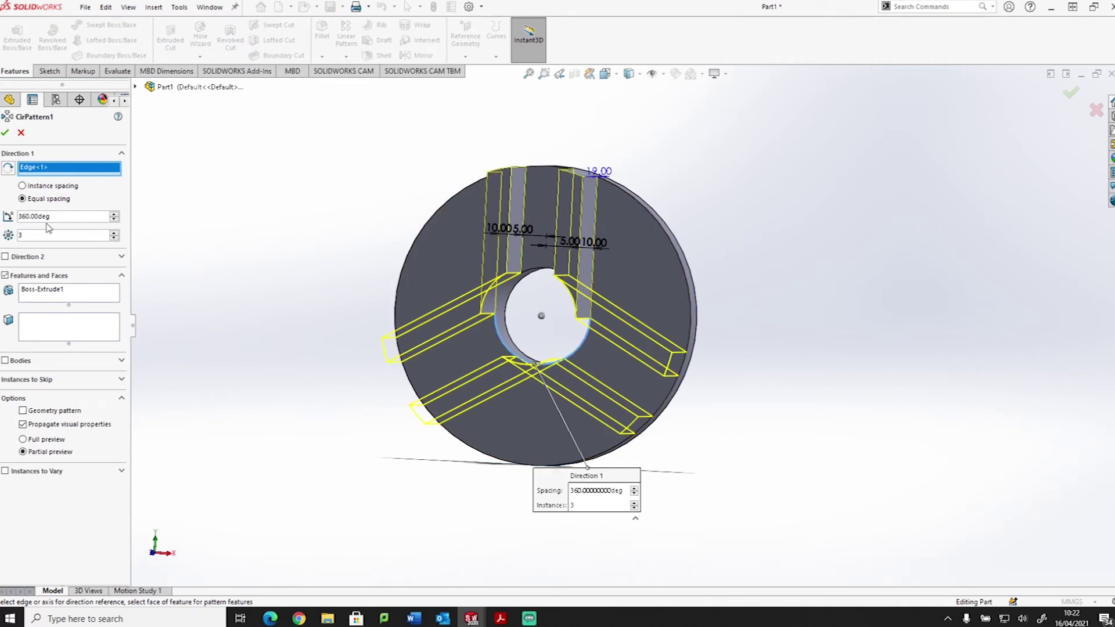
{"action": "left_click", "coordinate": [114, 238]}
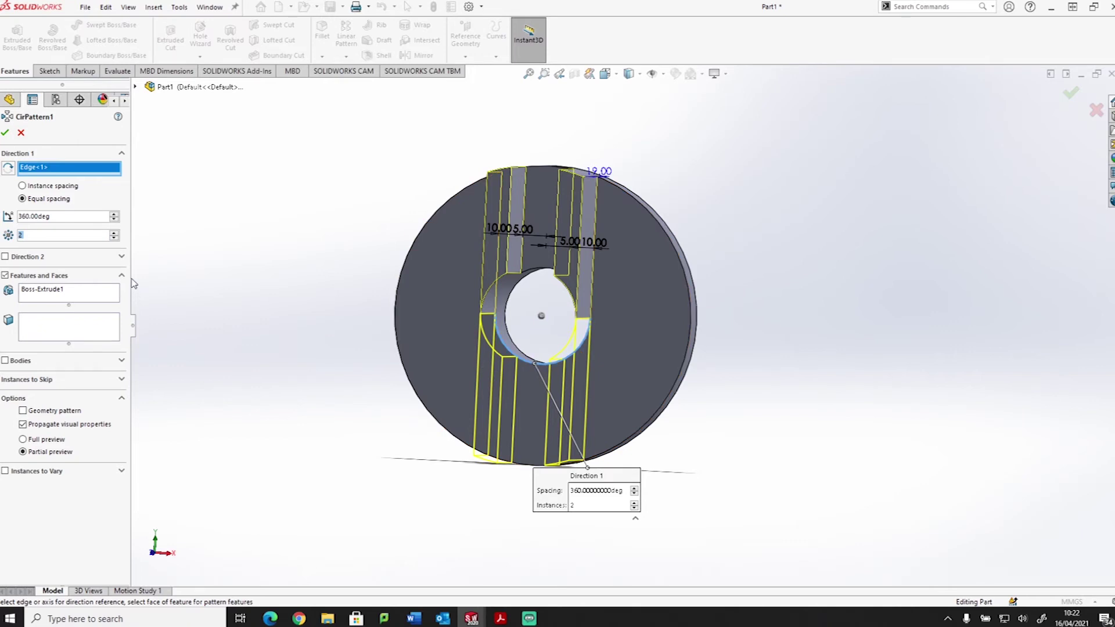
{"action": "left_click", "coordinate": [115, 232]}
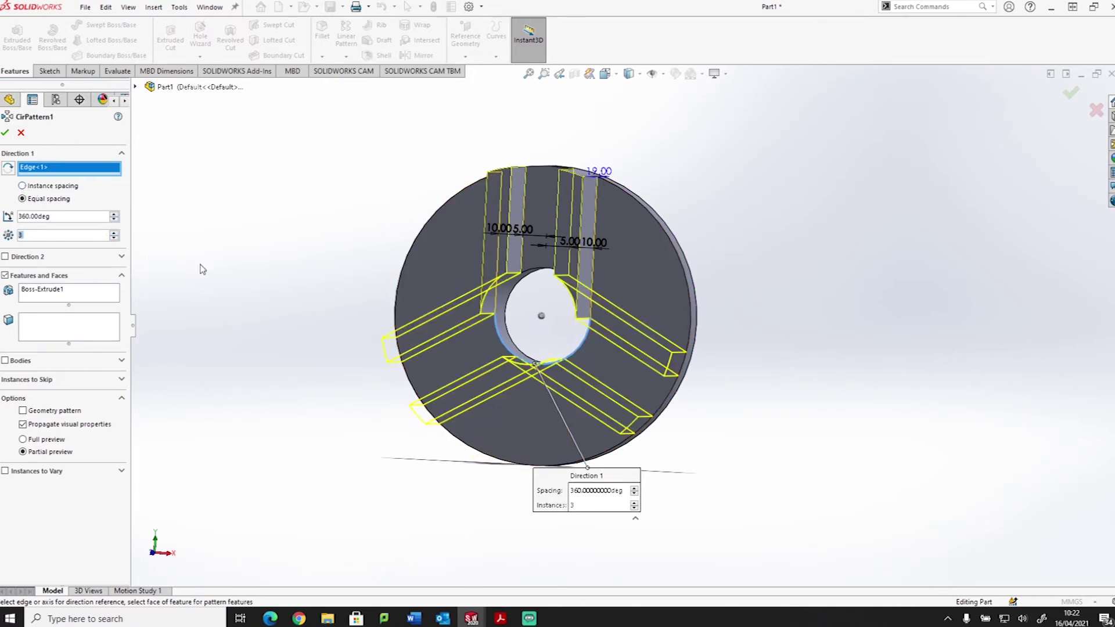
{"action": "left_click", "coordinate": [22, 186]}
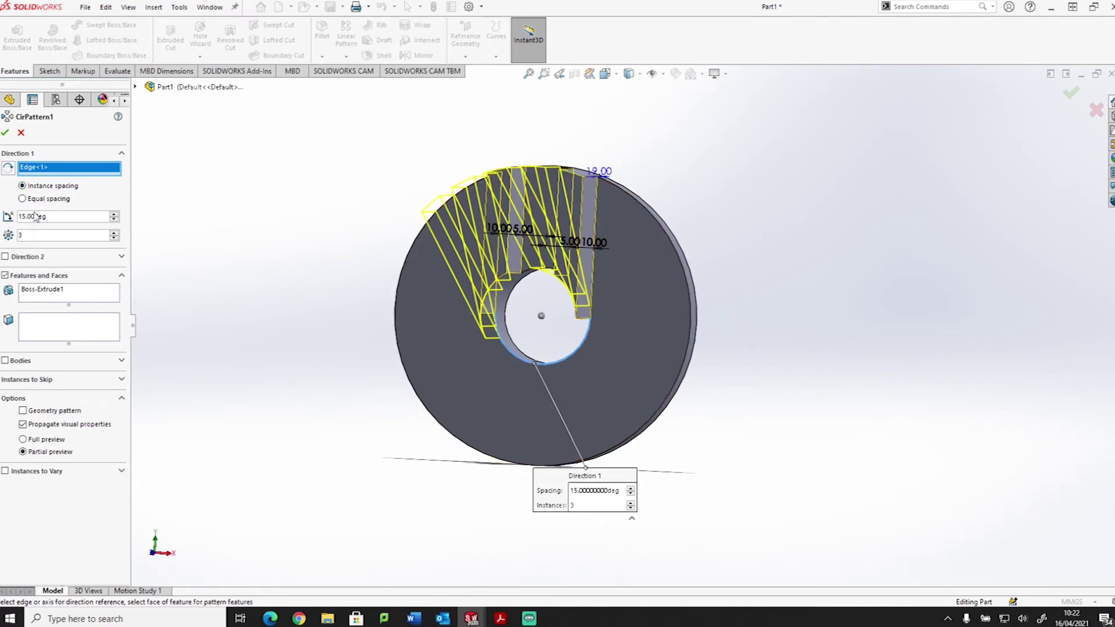
{"action": "left_click", "coordinate": [22, 198]}
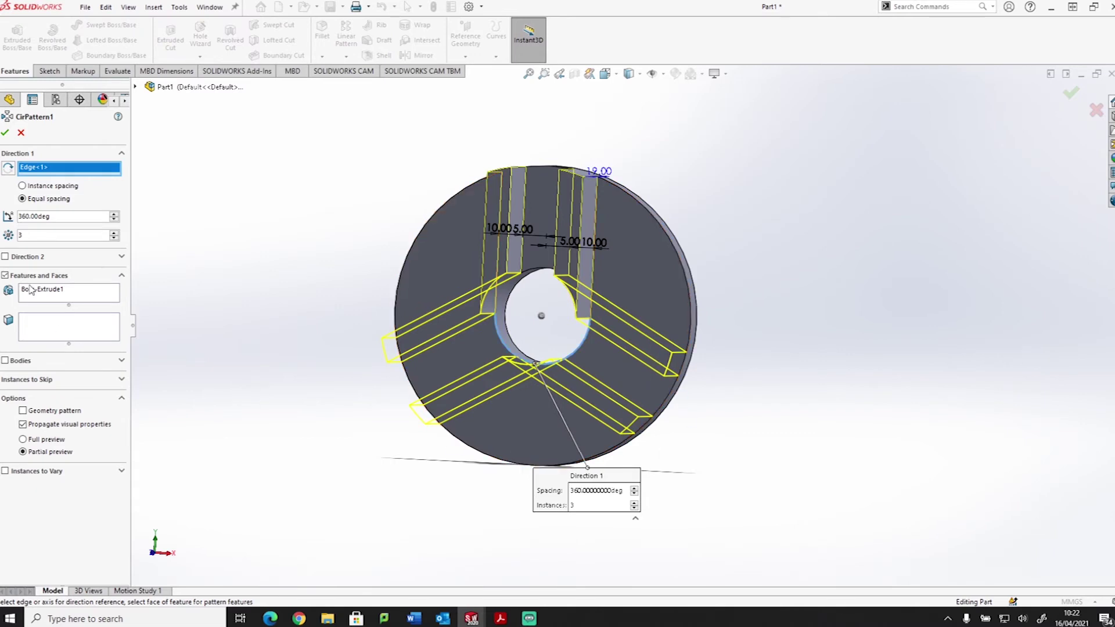
{"action": "left_click", "coordinate": [5, 134]}
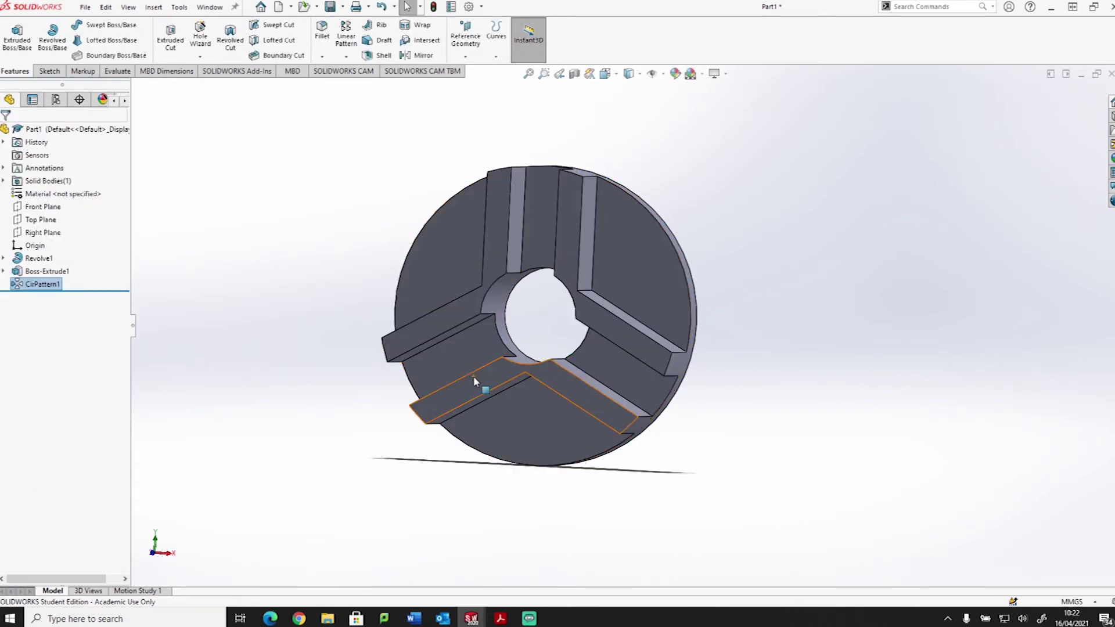
- Apply a 10 mm fillet to one inner wall edge on each of the three bosses
{"action": "mouse_move", "coordinate": [728, 438]}
{"action": "middle_mouse_down"}
{"action": "mouse_move", "coordinate": [786, 440]}
{"action": "mouse_move", "coordinate": [634, 446]}
{"action": "mouse_move", "coordinate": [652, 450]}
{"action": "mouse_move", "coordinate": [732, 418]}
{"action": "middle_mouse_up"}
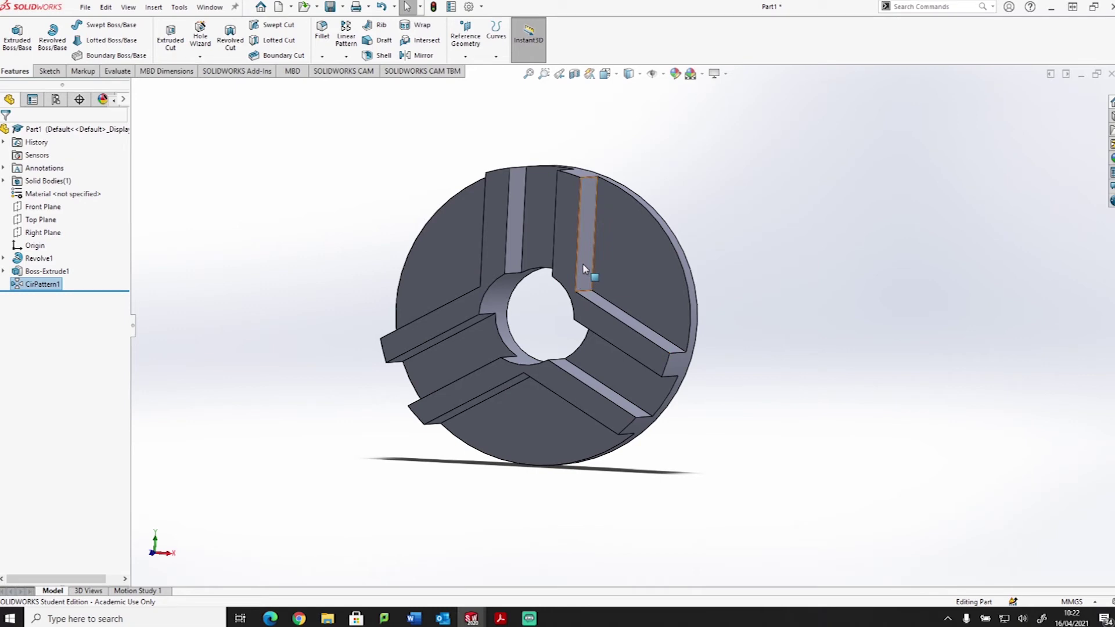
{"action": "middle_click_drag", "start_coordinate": [615, 292], "coordinate": [598, 273]}
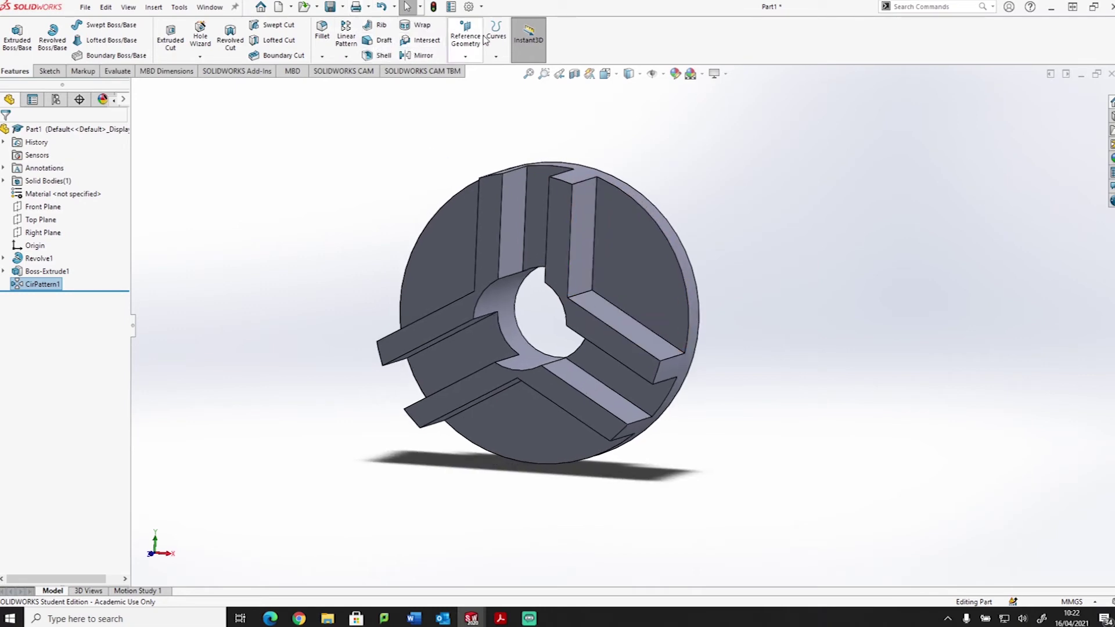
{"action": "left_click", "coordinate": [583, 299]}
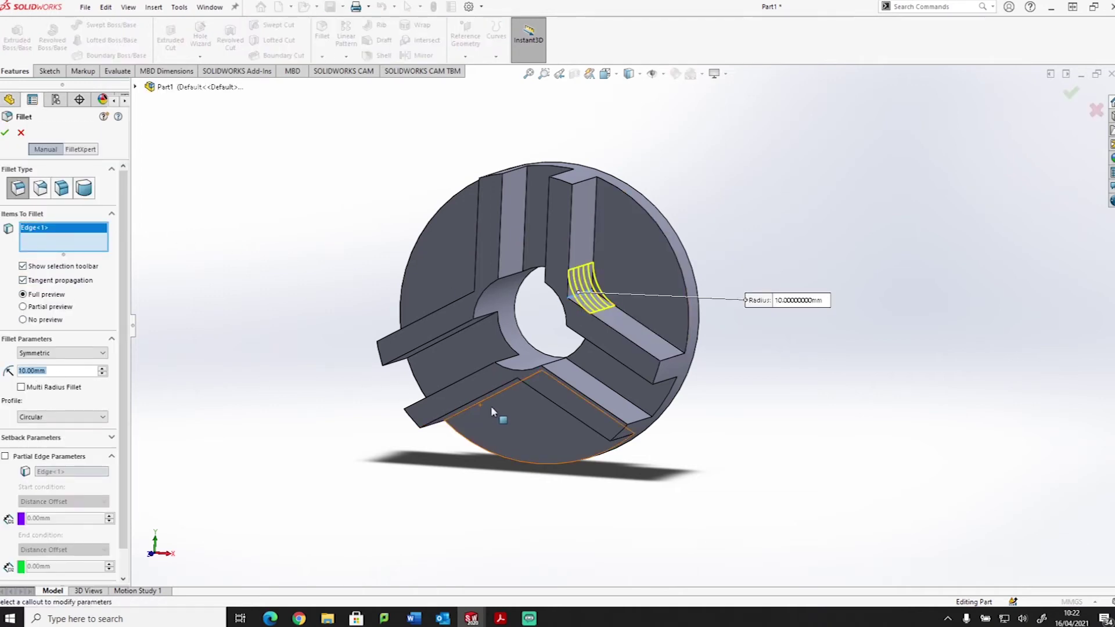
{"action": "middle_click_drag", "start_coordinate": [490, 406], "coordinate": [516, 328]}
{"action": "left_click", "coordinate": [535, 359]}
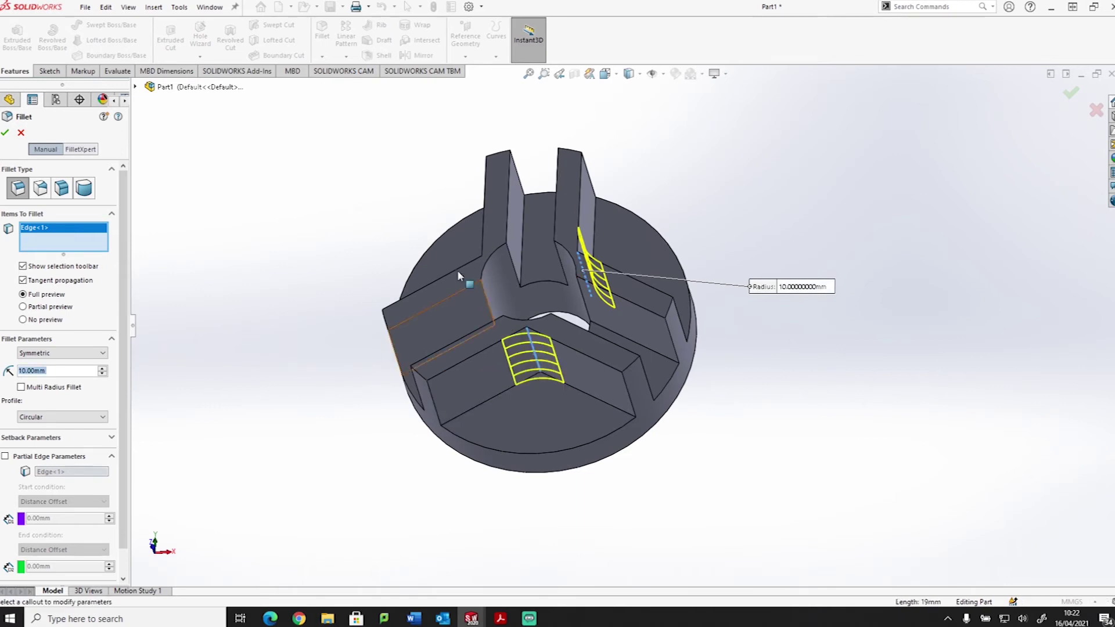
{"action": "middle_click_drag", "start_coordinate": [458, 270], "coordinate": [539, 339]}
{"action": "left_click", "coordinate": [516, 305]}
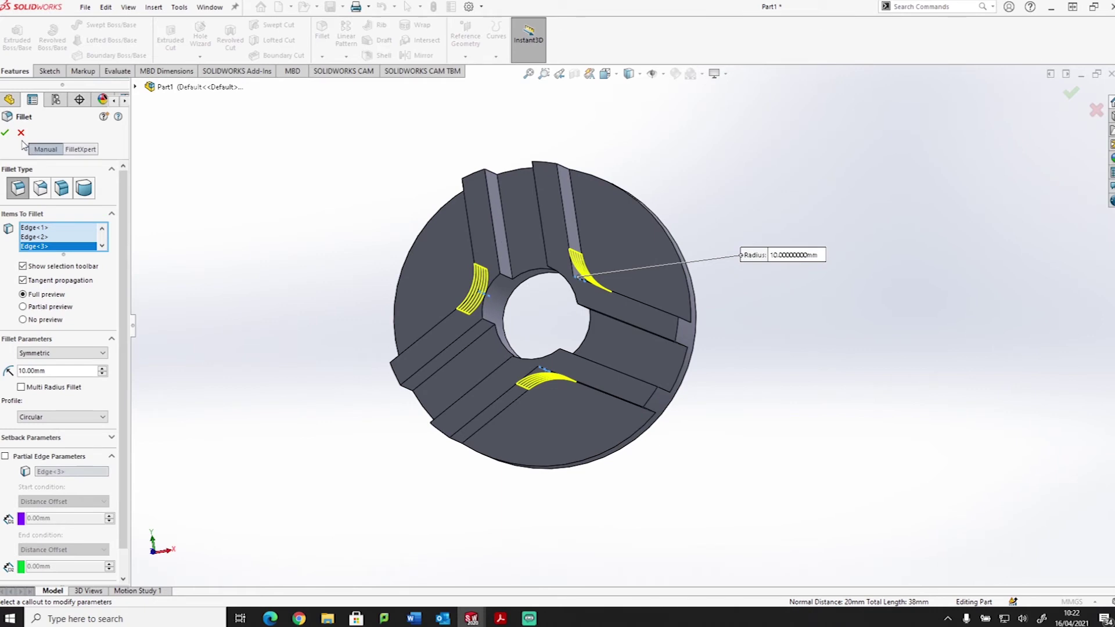
{"action": "left_click", "coordinate": [6, 134]}
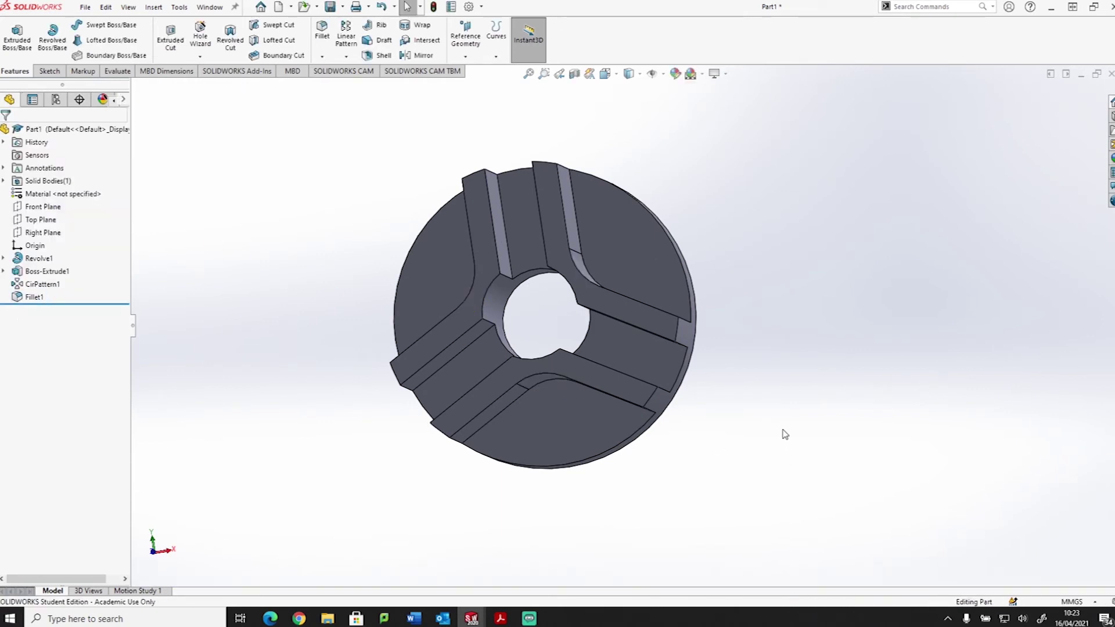
- Look the part over, then turn the disc face-on in Front view and select its front face
{"action": "middle_click_drag", "start_coordinate": [784, 437], "coordinate": [706, 396]}
{"action": "scroll", "coordinate": [735, 444], "scroll_direction": "down", "scroll_amount": 3}
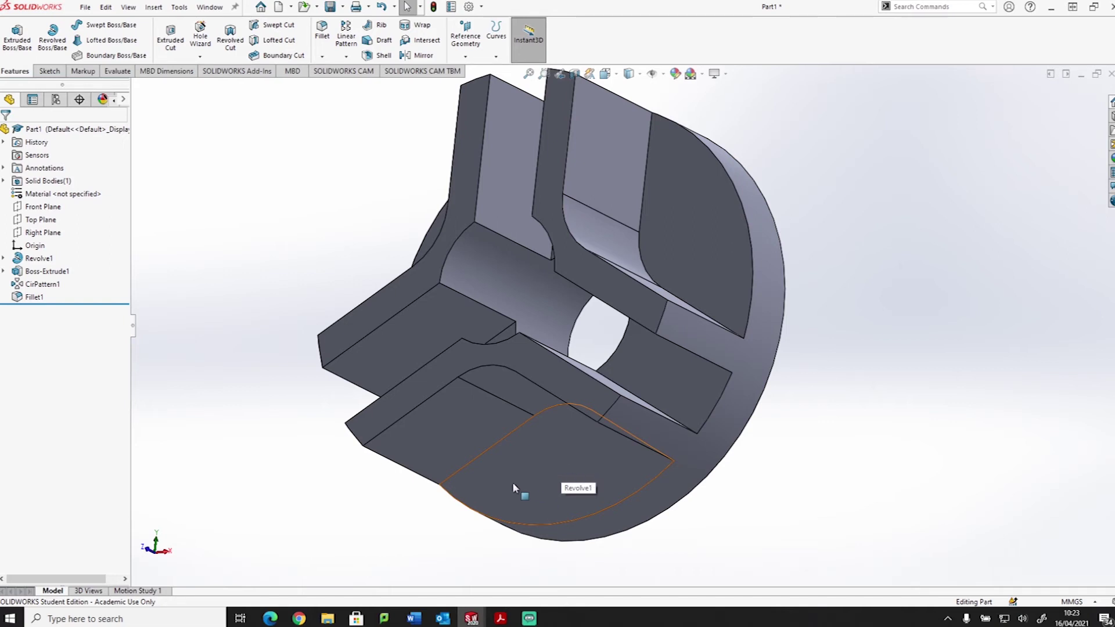
{"action": "key", "text": "ctrl+1"}
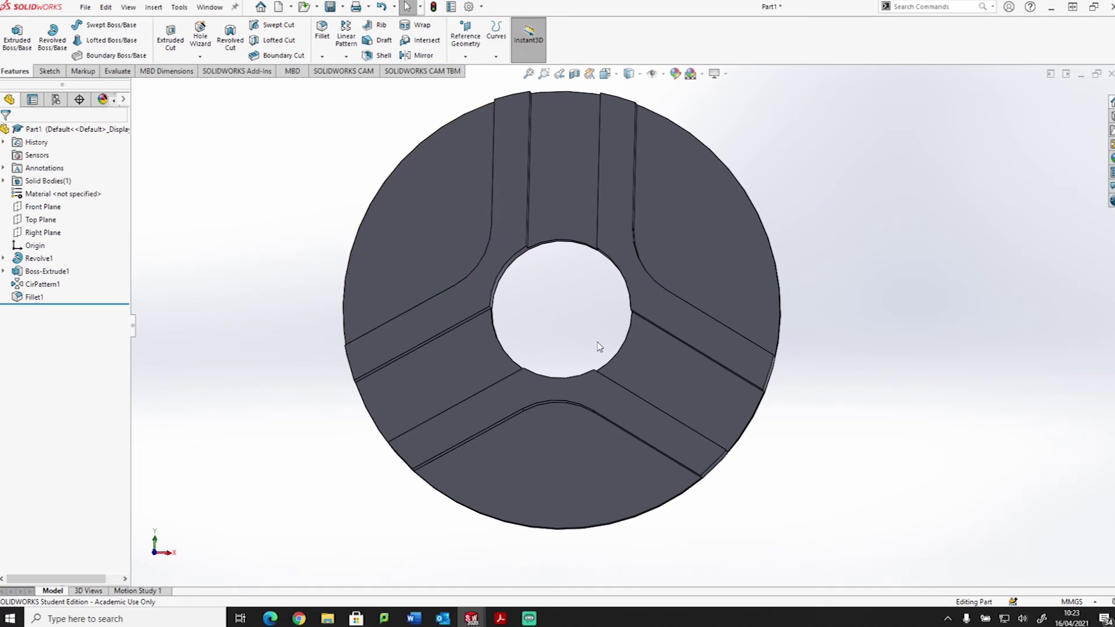
{"action": "key", "text": "space"}
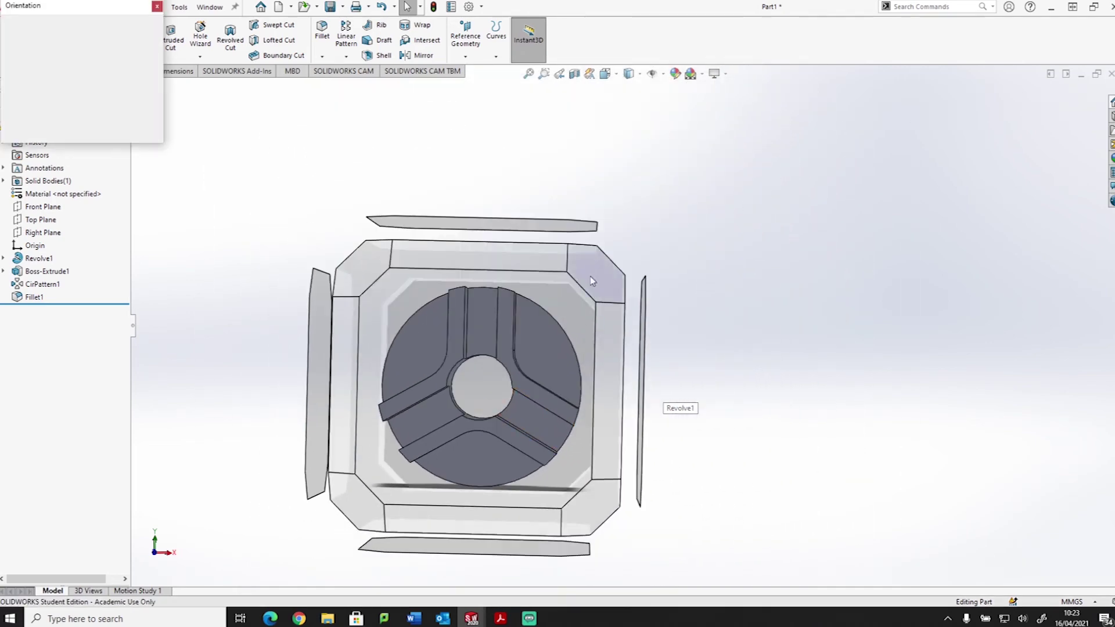
{"action": "left_click", "coordinate": [569, 313]}
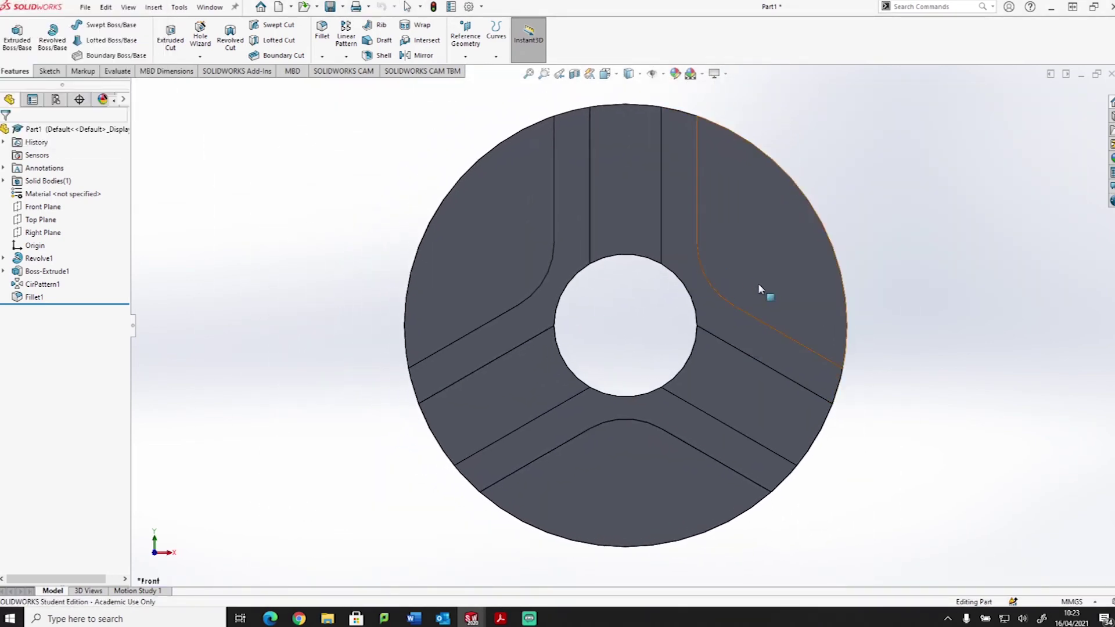
{"action": "left_click", "coordinate": [722, 257]}
- Start a sketch on the front face with a horizontal centerline from the disc centre to the outer edge
{"action": "left_click", "coordinate": [783, 216]}
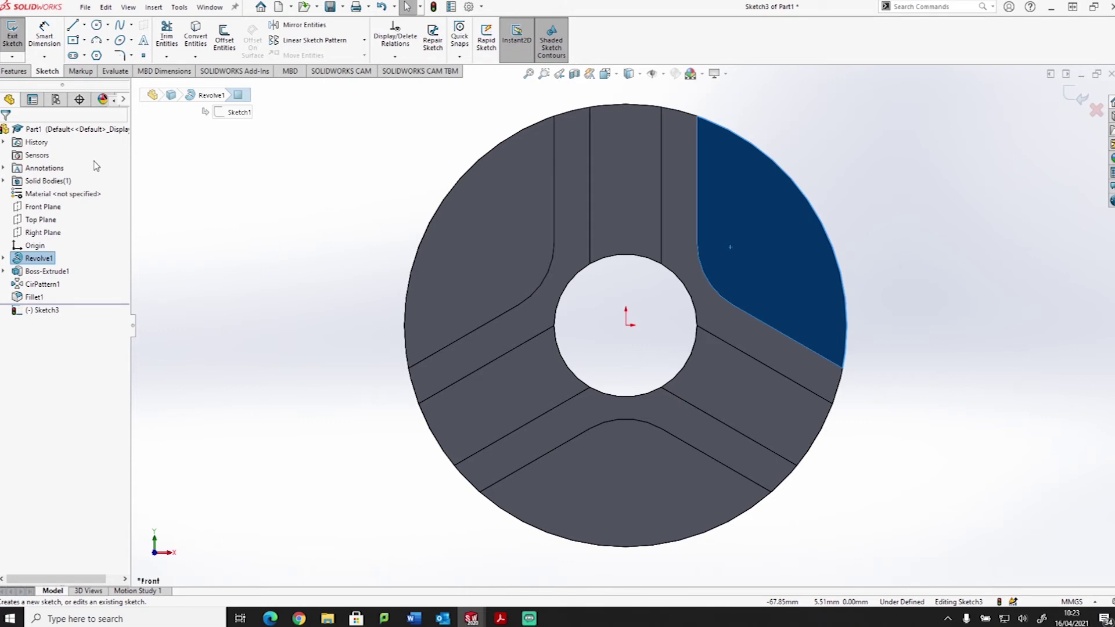
{"action": "left_click", "coordinate": [85, 24]}
{"action": "left_click", "coordinate": [101, 54]}
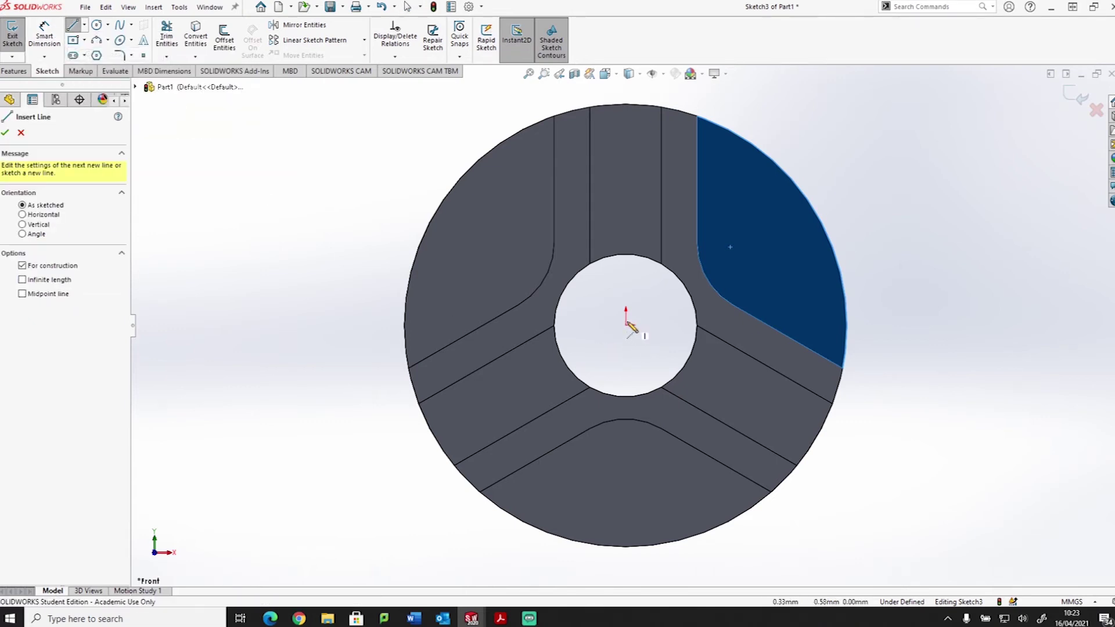
{"action": "left_click", "coordinate": [626, 325]}
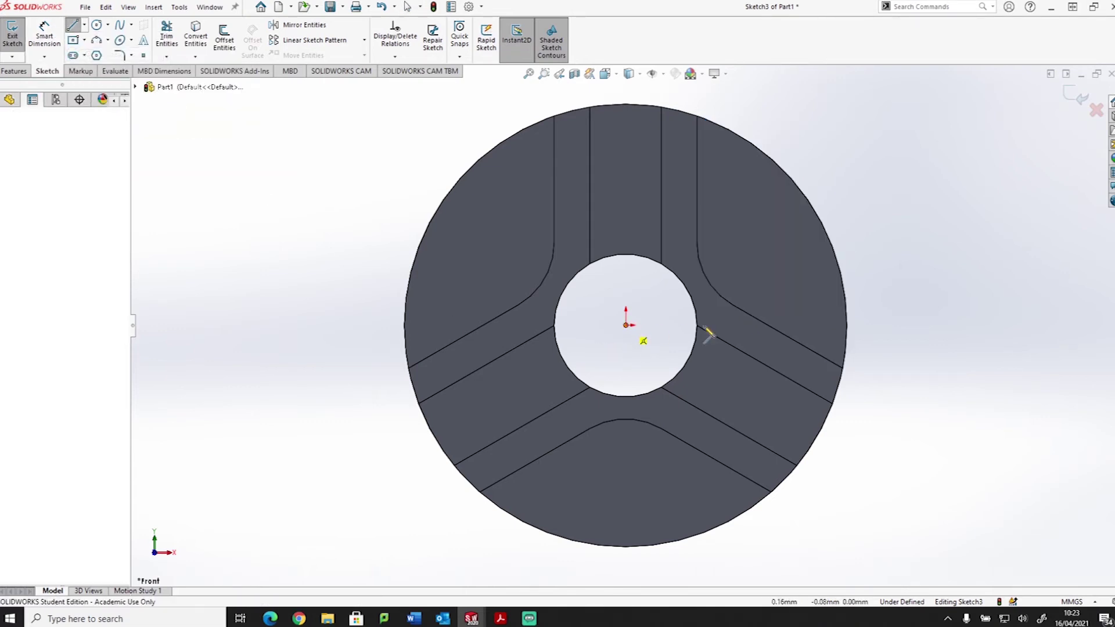
{"action": "left_click", "coordinate": [848, 326]}
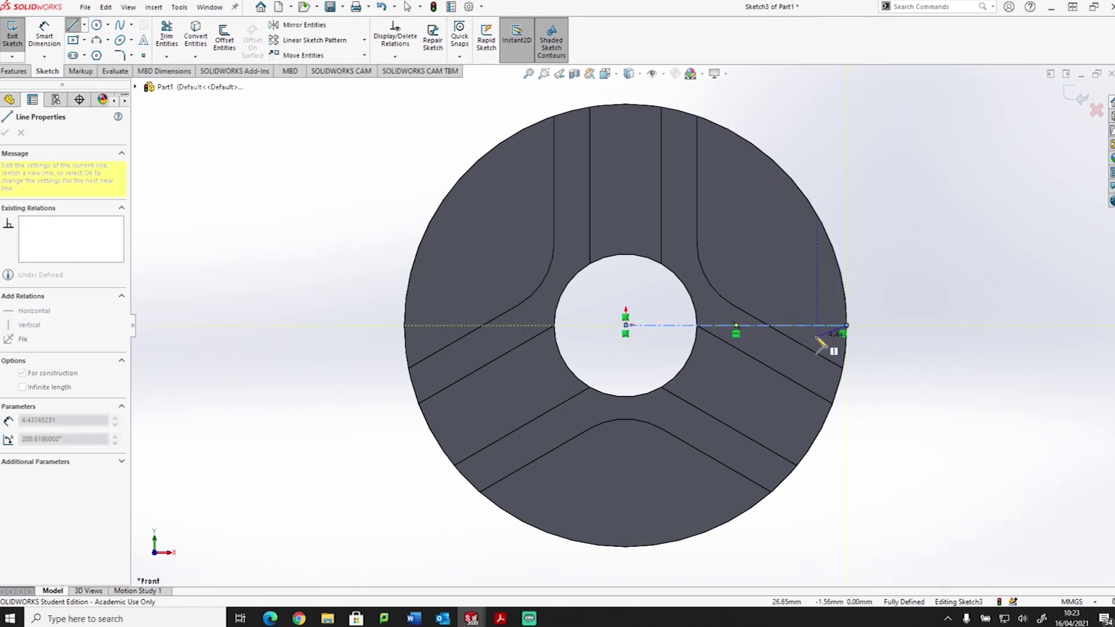
{"action": "key", "text": "Escape"}
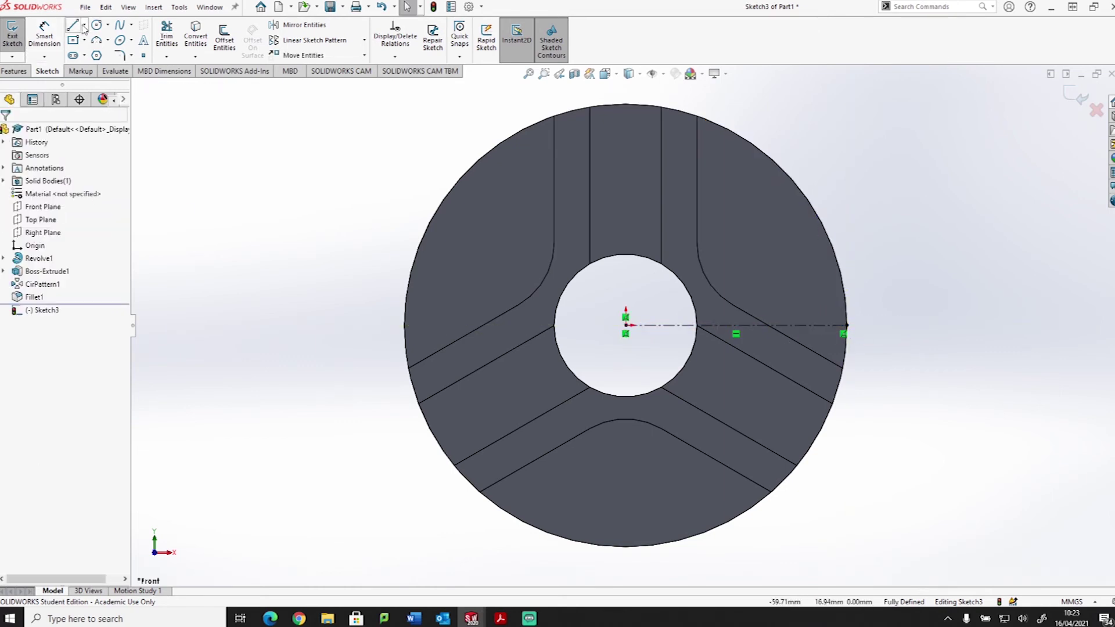
- Draw an angled centerline from the disc centre and pick it for dimensioning
{"action": "left_click", "coordinate": [85, 24]}
{"action": "left_click", "coordinate": [88, 54]}
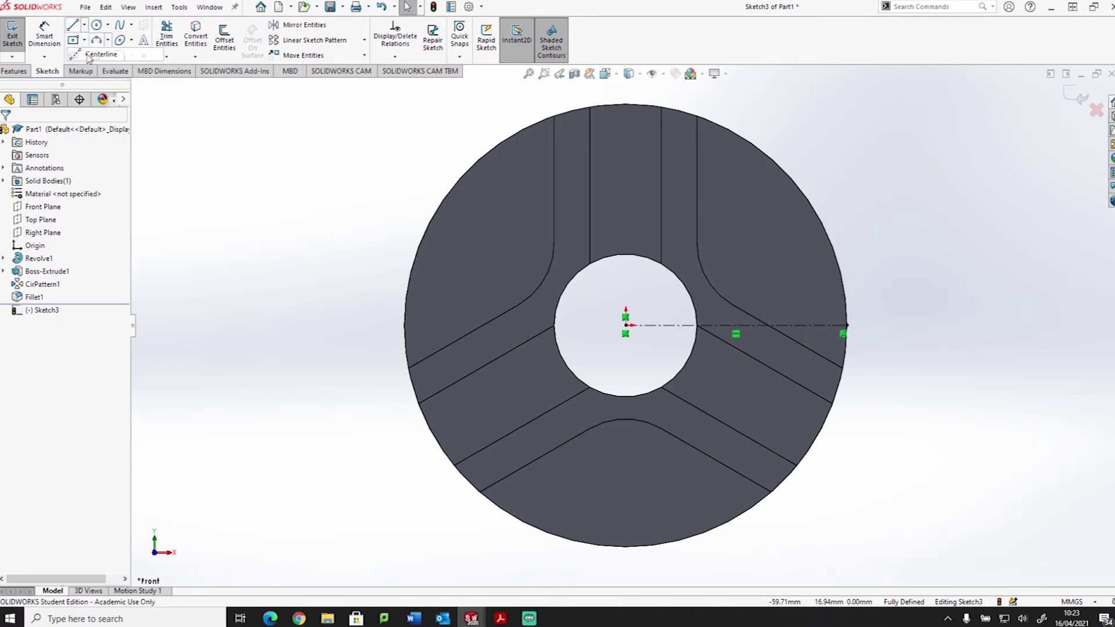
{"action": "left_click", "coordinate": [626, 325]}
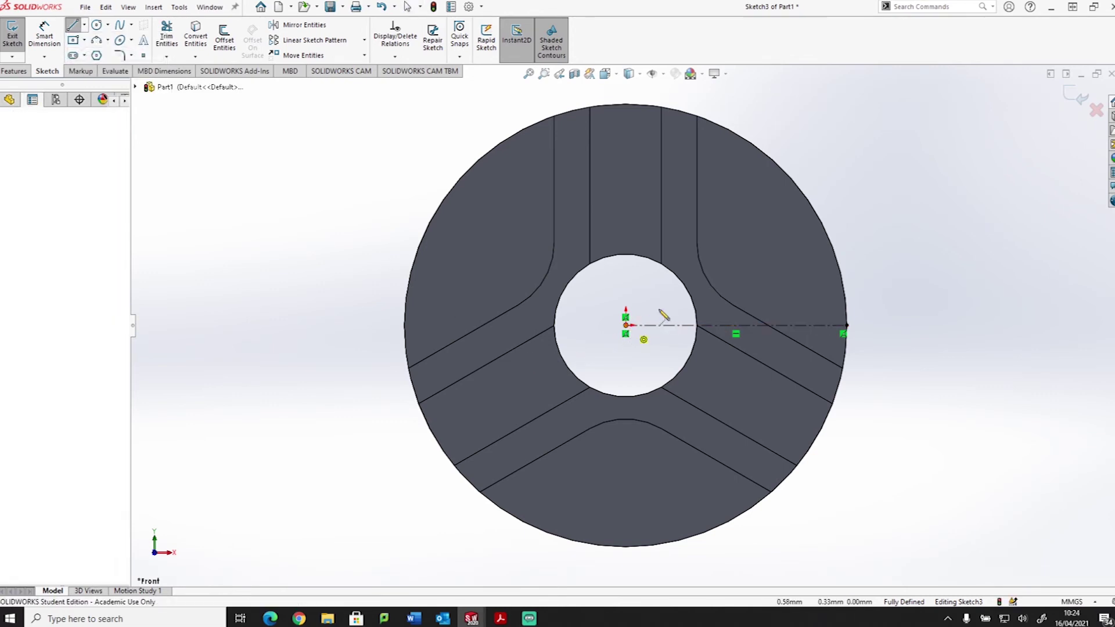
{"action": "left_click", "coordinate": [792, 274]}
{"action": "key", "text": "Escape"}
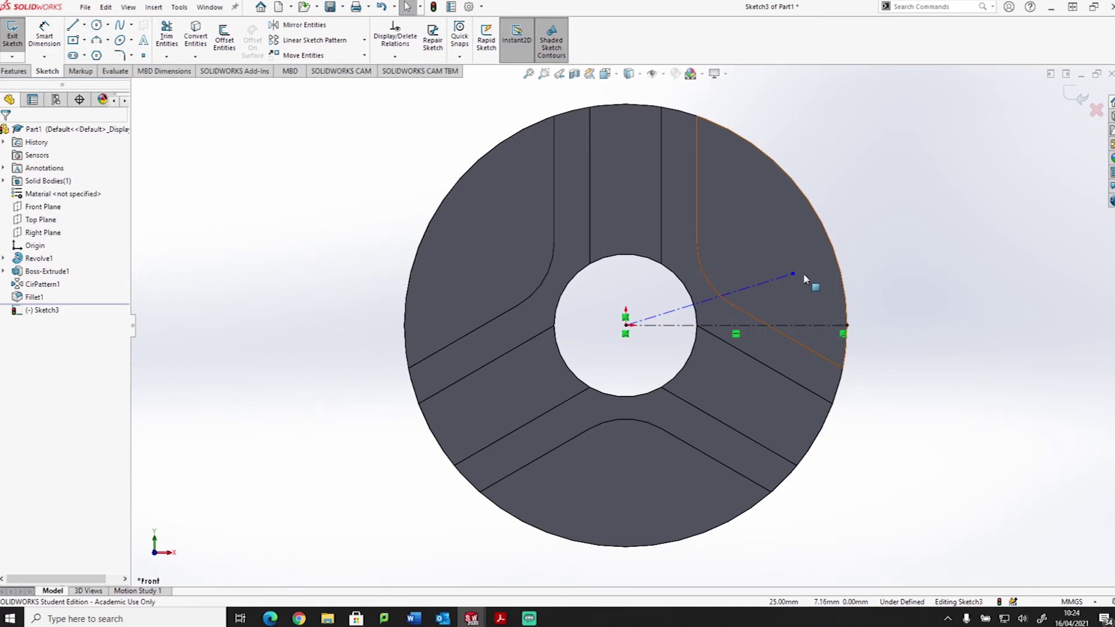
{"action": "left_click", "coordinate": [45, 36]}
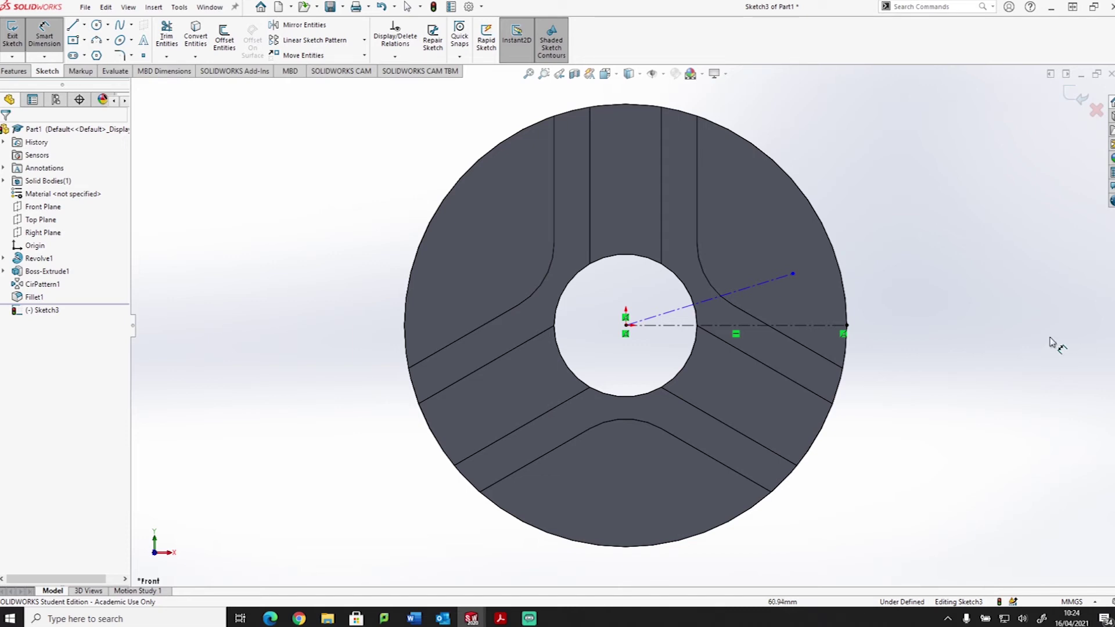
{"action": "left_click", "coordinate": [765, 281]}
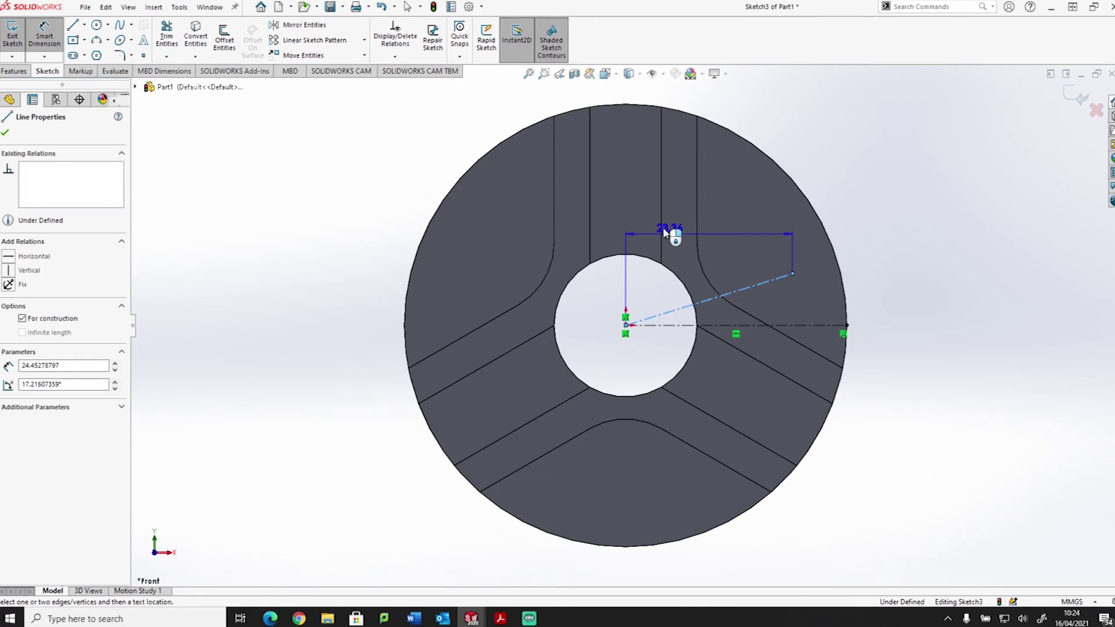
- Dimension the angled centerline to 25 mm long at 15° from the horizontal centerline
{"action": "left_click", "coordinate": [618, 166]}
{"action": "left_click", "coordinate": [619, 165]}
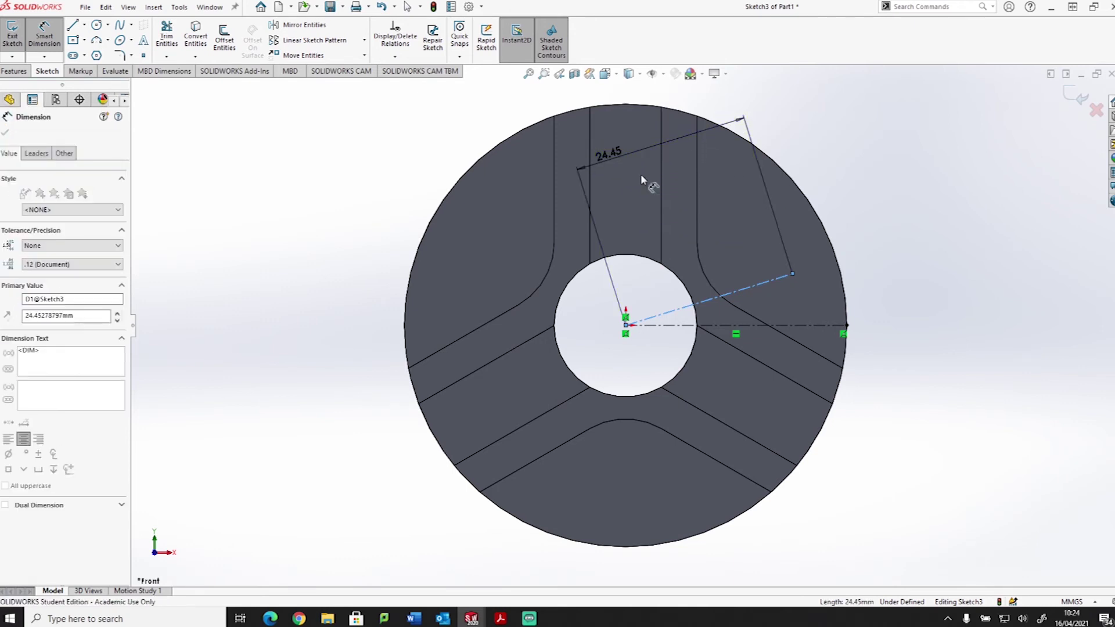
{"action": "type", "text": "25"}
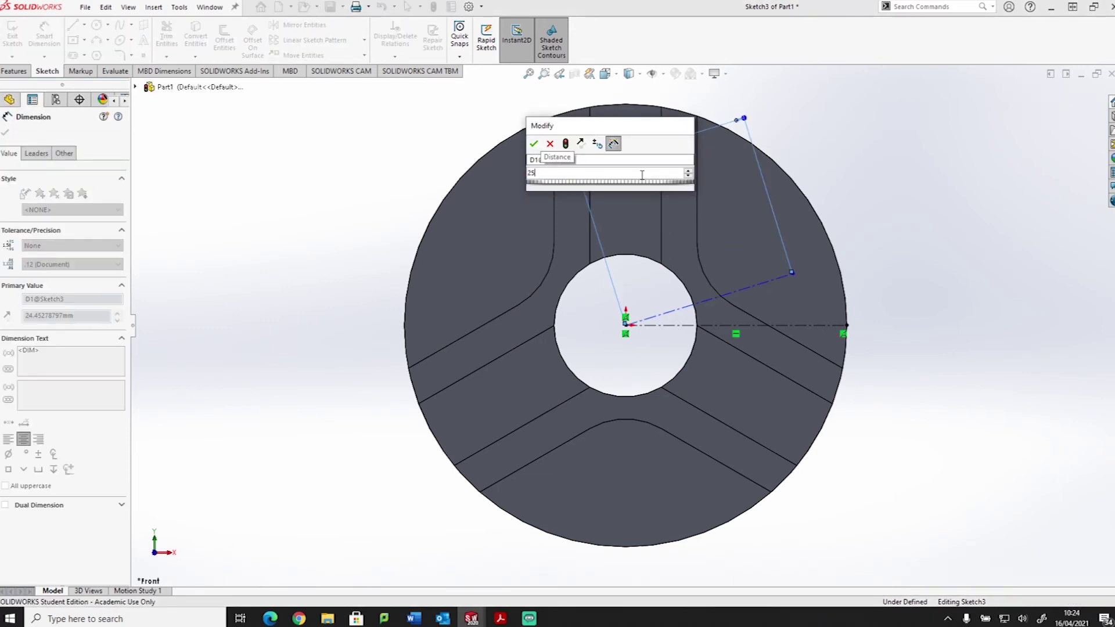
{"action": "key", "text": "Return"}
{"action": "key", "text": "Escape"}
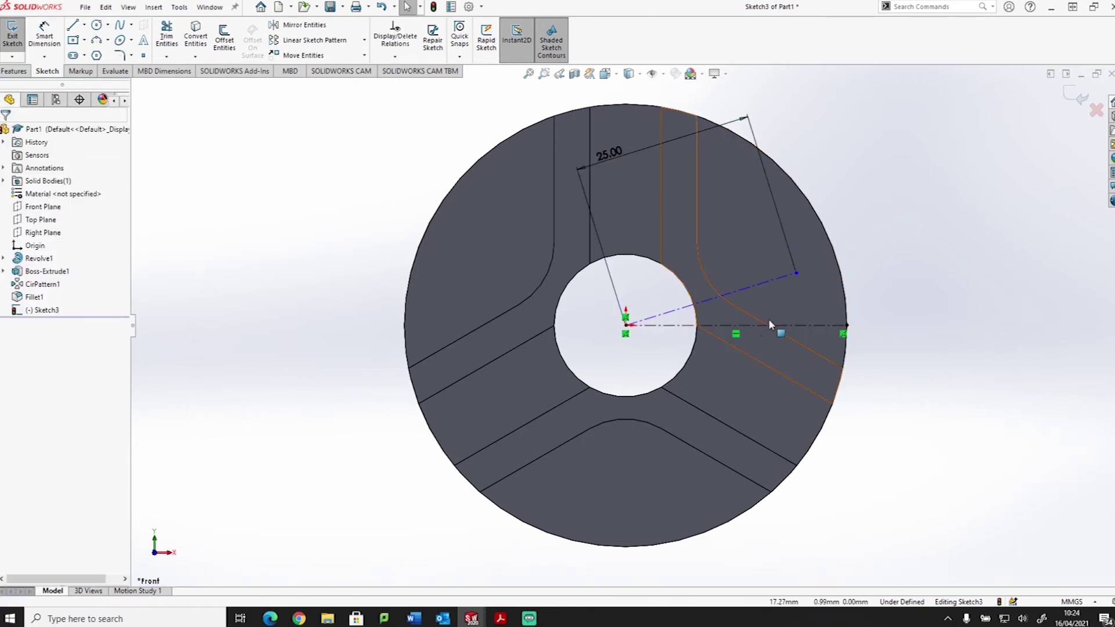
{"action": "left_click", "coordinate": [45, 33]}
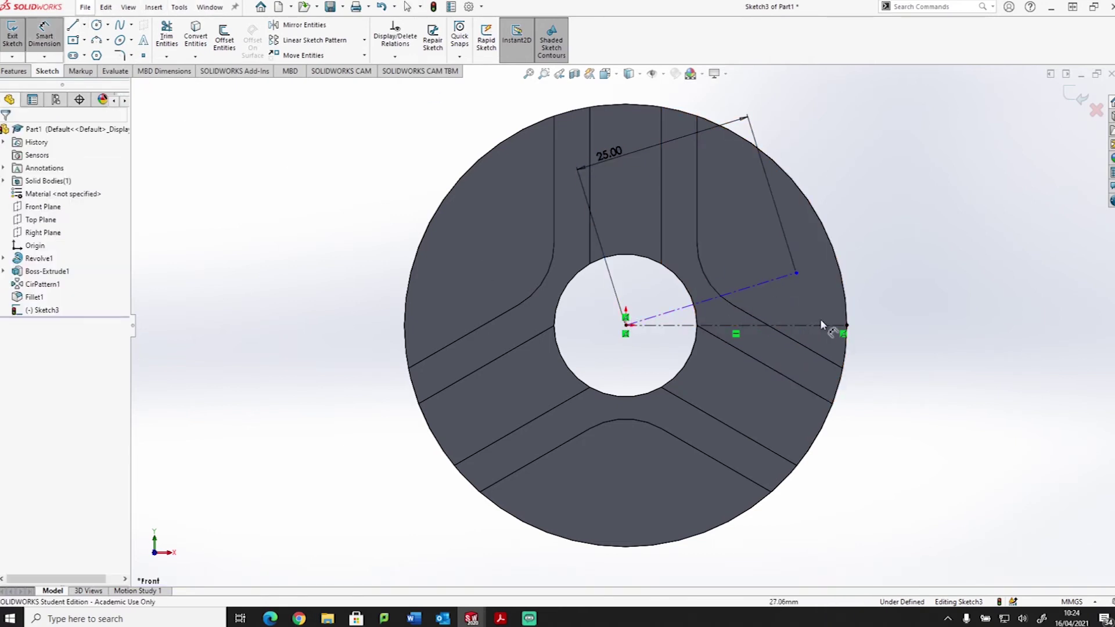
{"action": "left_click", "coordinate": [792, 326]}
{"action": "left_click", "coordinate": [747, 289]}
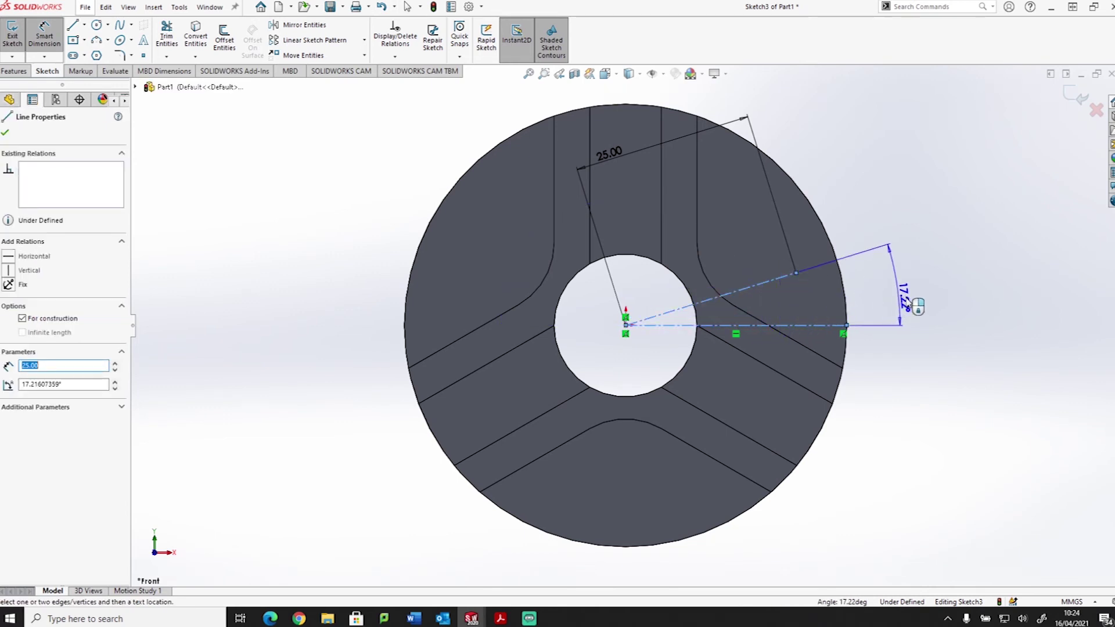
{"action": "left_click", "coordinate": [928, 303]}
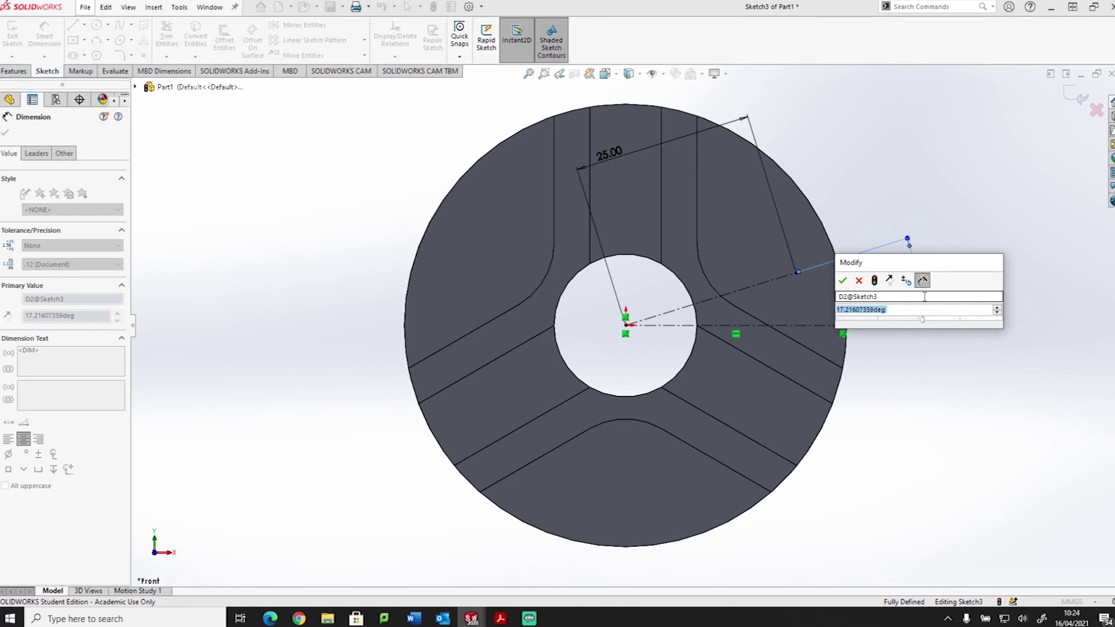
{"action": "type", "text": "15"}
{"action": "key", "text": "Return"}
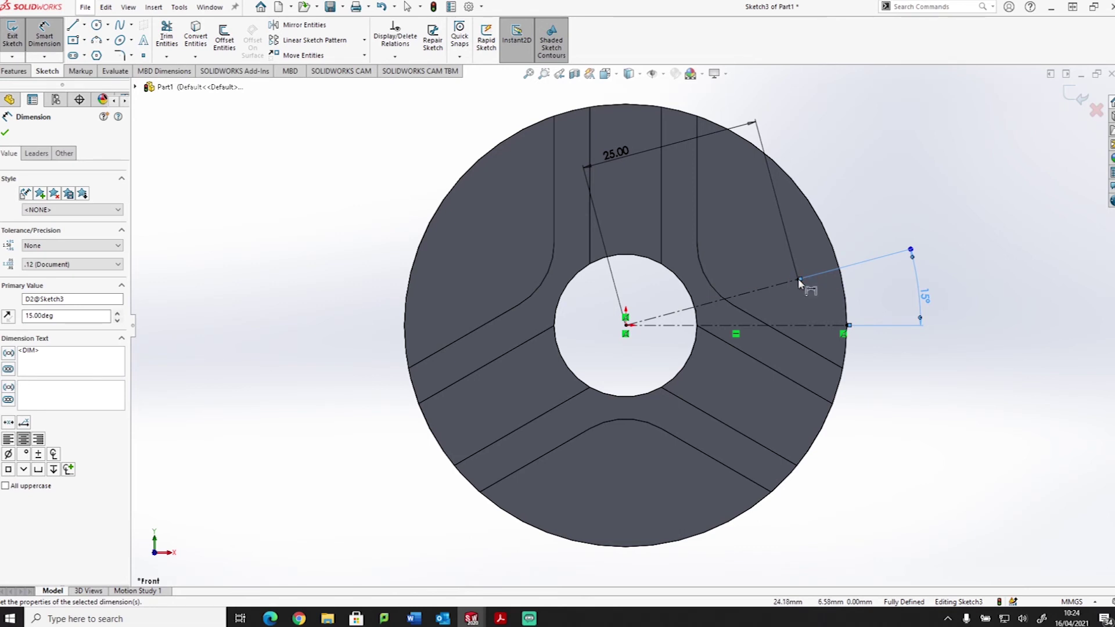
- Draw two concentric circles centred on the angled line's end point
{"action": "left_click", "coordinate": [97, 26]}
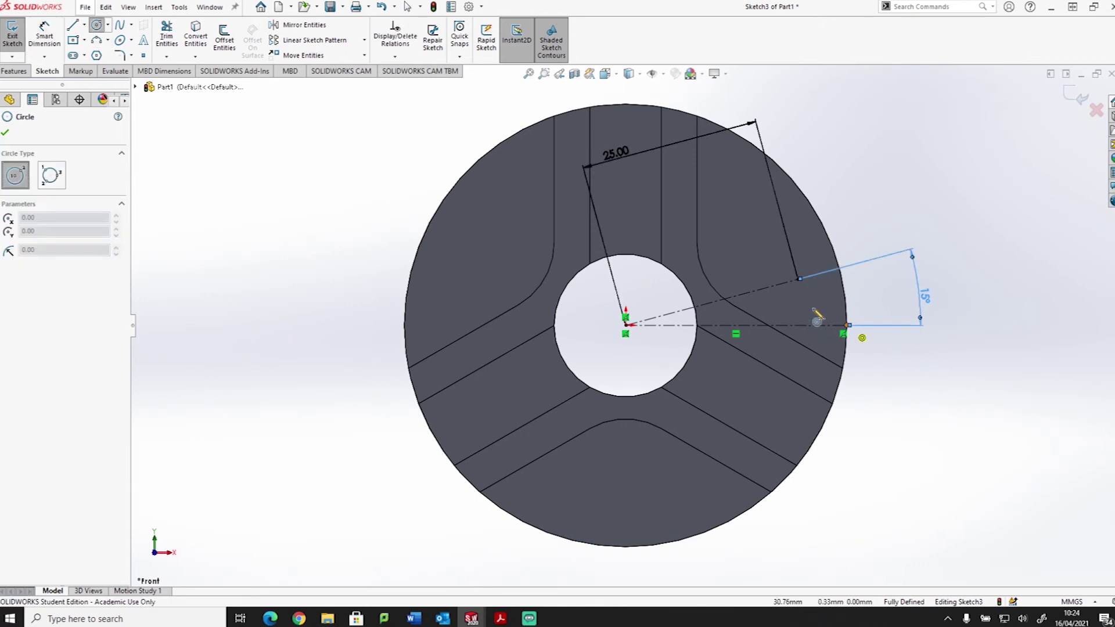
{"action": "left_click", "coordinate": [799, 278]}
{"action": "left_click", "coordinate": [813, 292]}
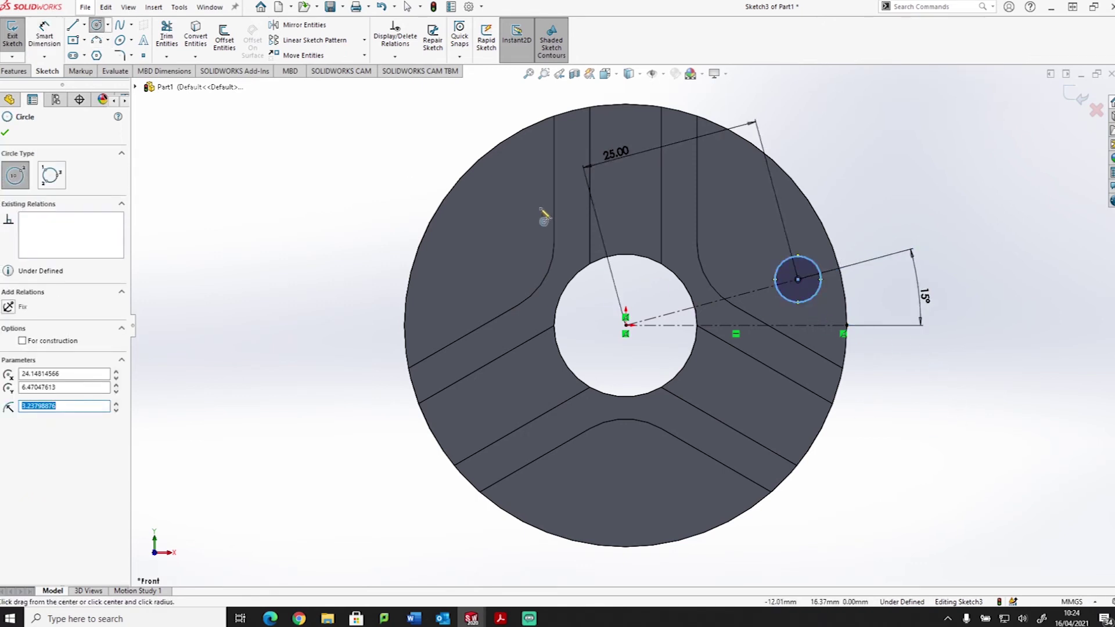
{"action": "left_click", "coordinate": [798, 279]}
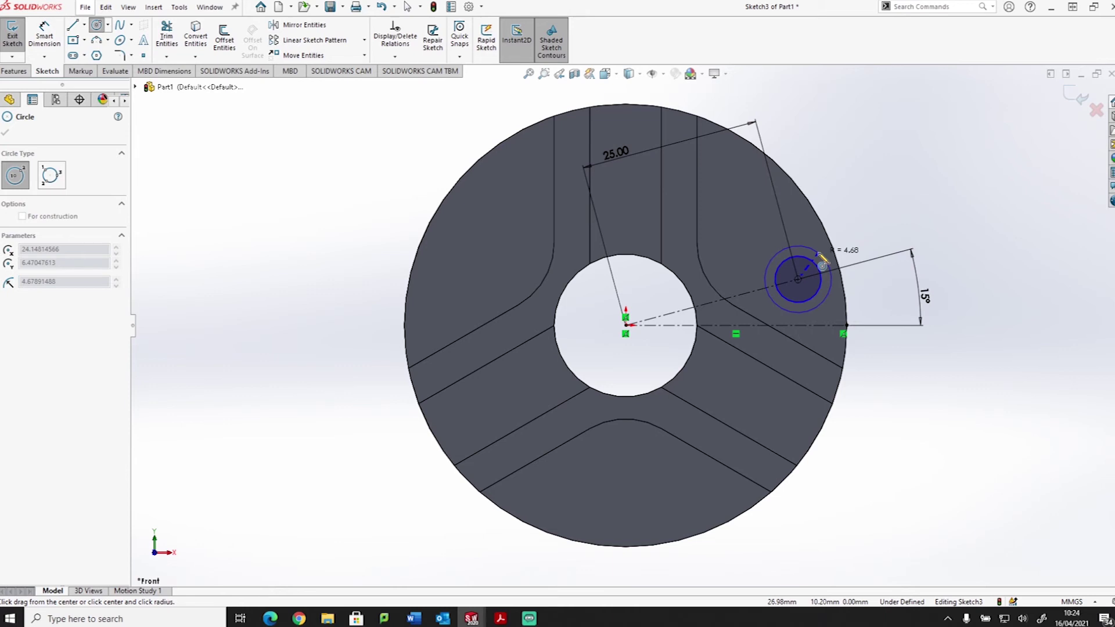
{"action": "left_click", "coordinate": [826, 260]}
{"action": "key", "text": "Escape"}
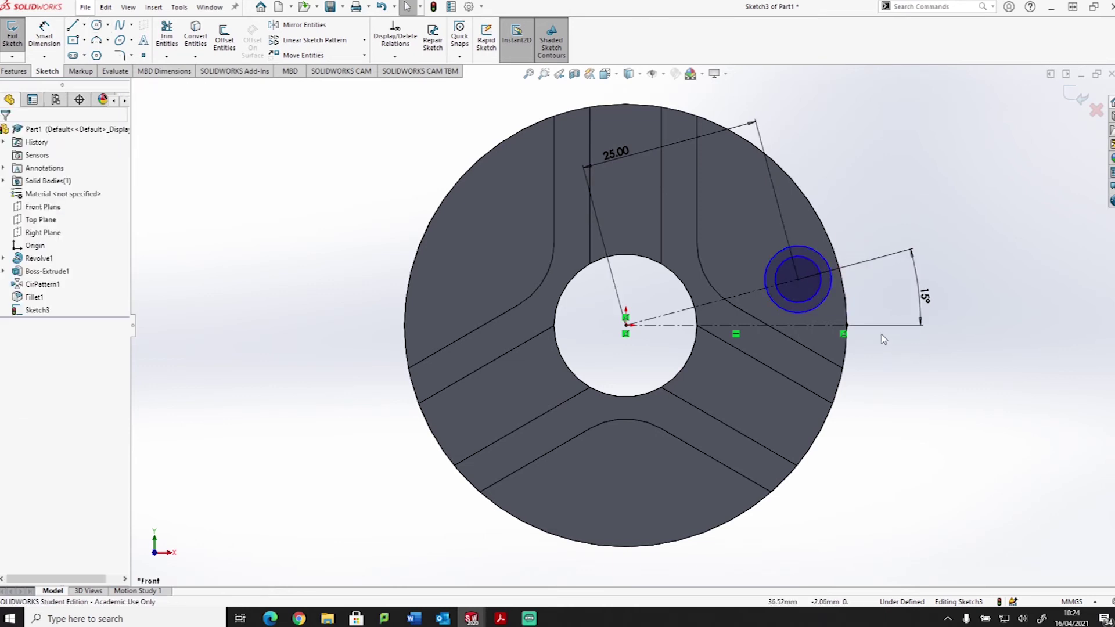
- Dimension the inner circle to Ø5.5 and the outer circle to Ø9.5
{"action": "left_click", "coordinate": [44, 35]}
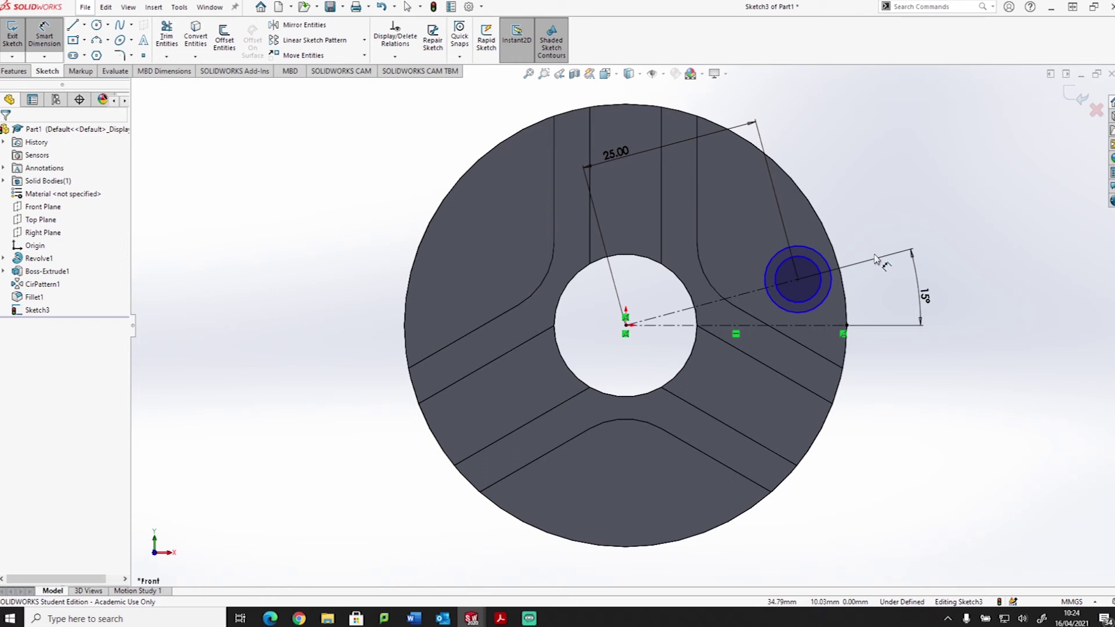
{"action": "left_click", "coordinate": [820, 274]}
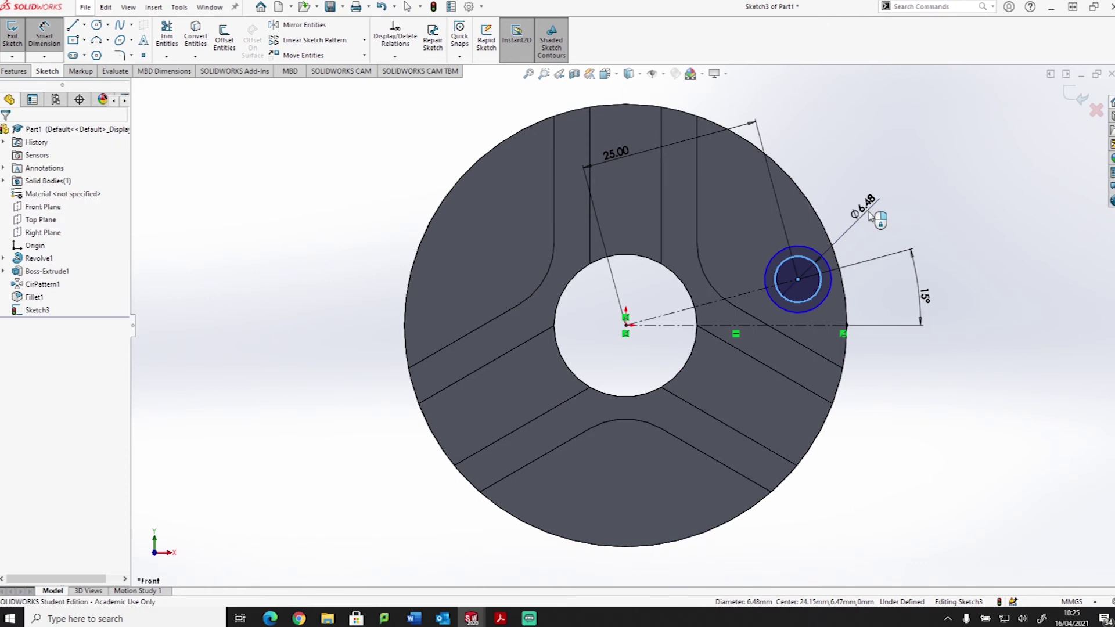
{"action": "left_click", "coordinate": [868, 214]}
{"action": "type", "text": "5.5"}
{"action": "key", "text": "Return"}
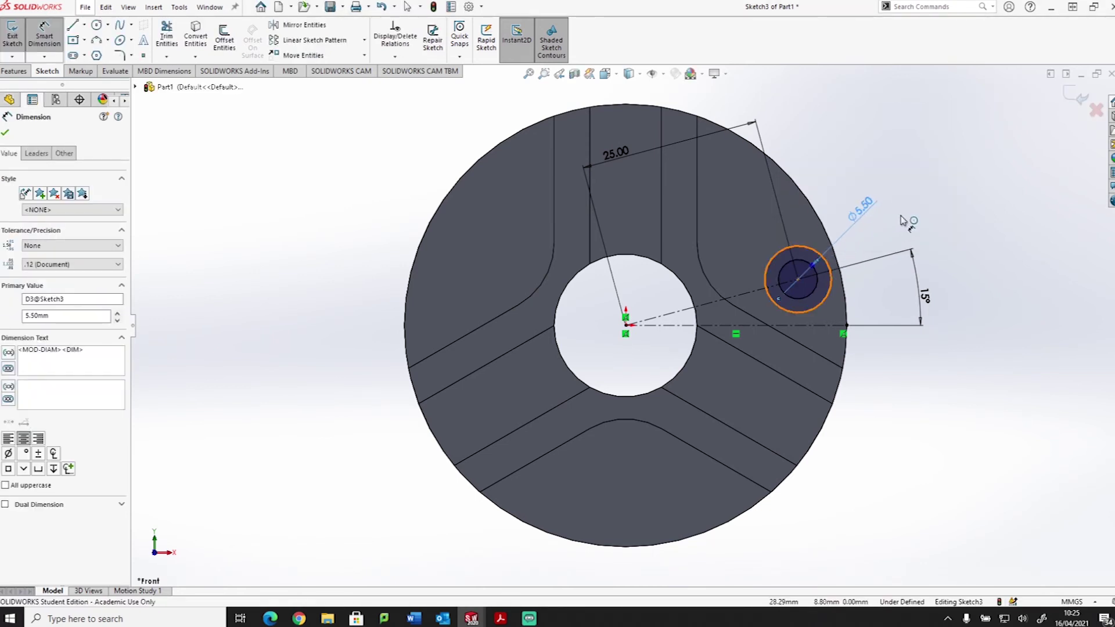
{"action": "left_click", "coordinate": [829, 267]}
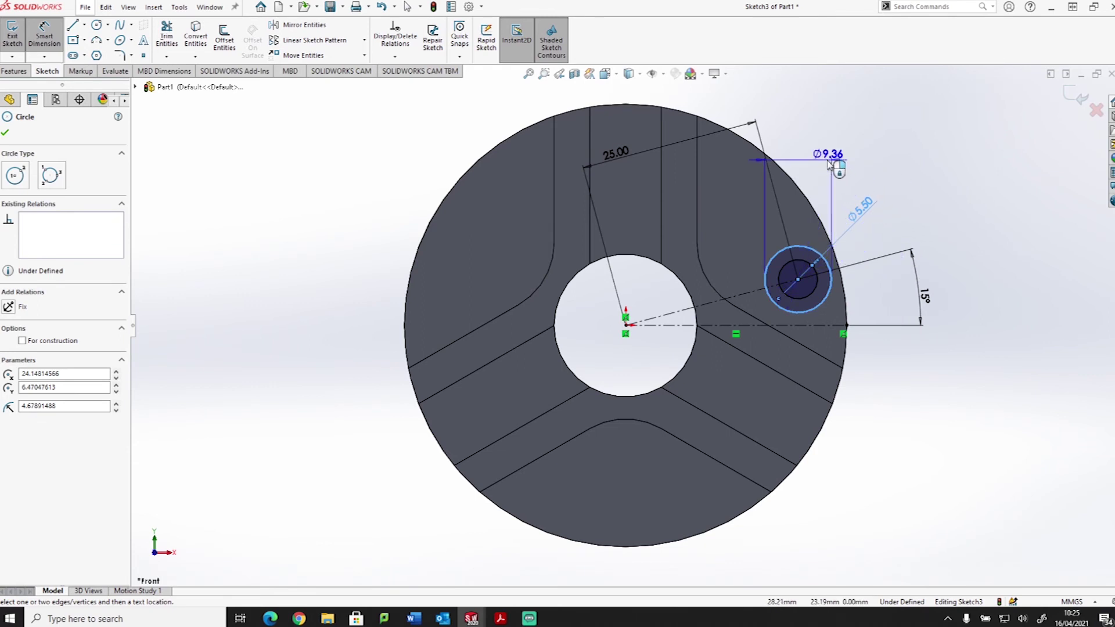
{"action": "left_click", "coordinate": [888, 195]}
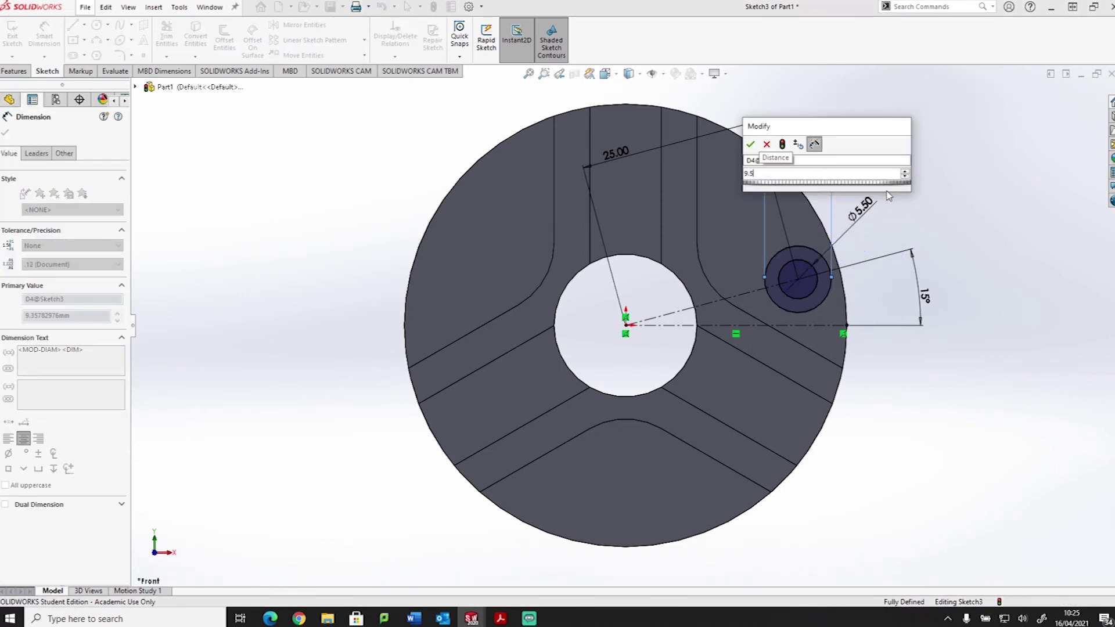
{"action": "key", "text": "Return"}
{"action": "type", "text": "9.5"}
{"action": "key", "text": "Return"}
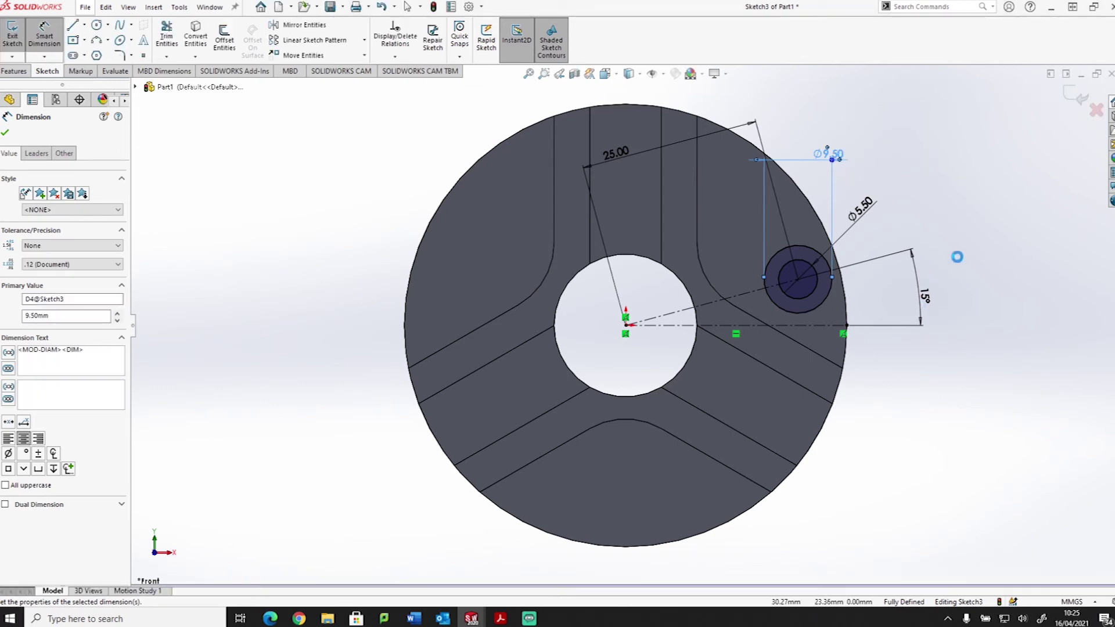
{"action": "key", "text": "Escape"}
{"action": "key", "text": "Escape"}
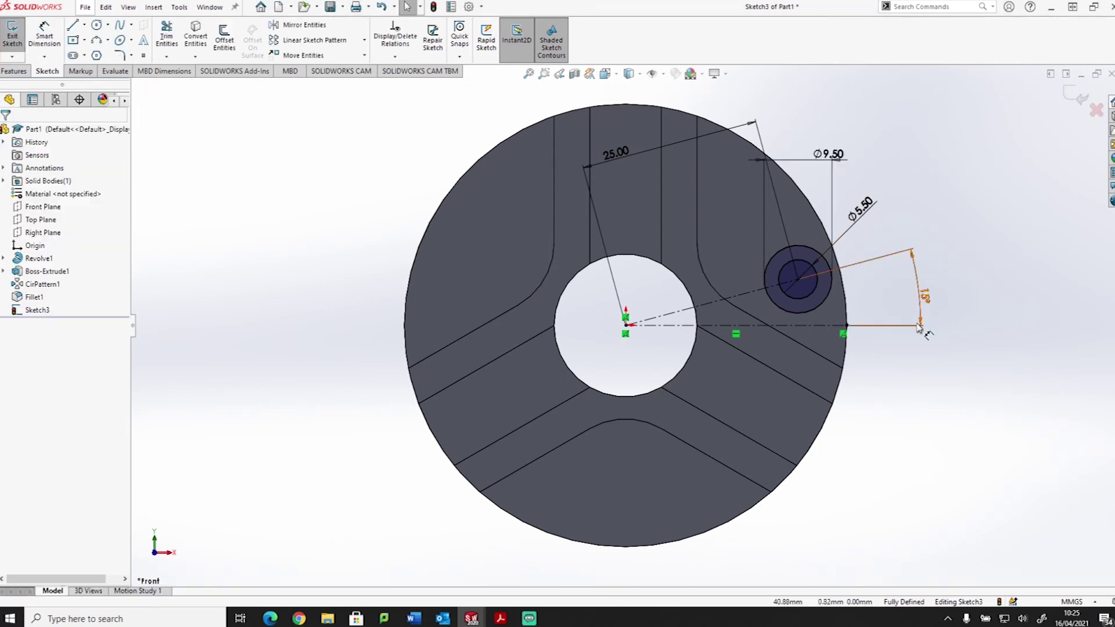
{"action": "middle_click_drag", "start_coordinate": [945, 440], "coordinate": [915, 388]}
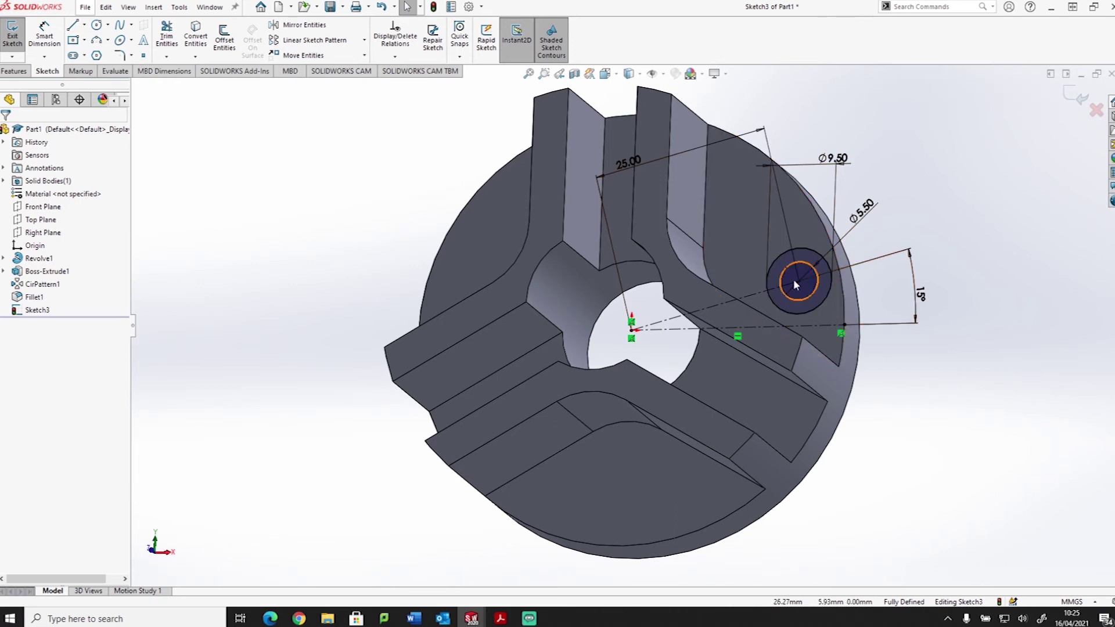
{"action": "left_click", "coordinate": [19, 73]}
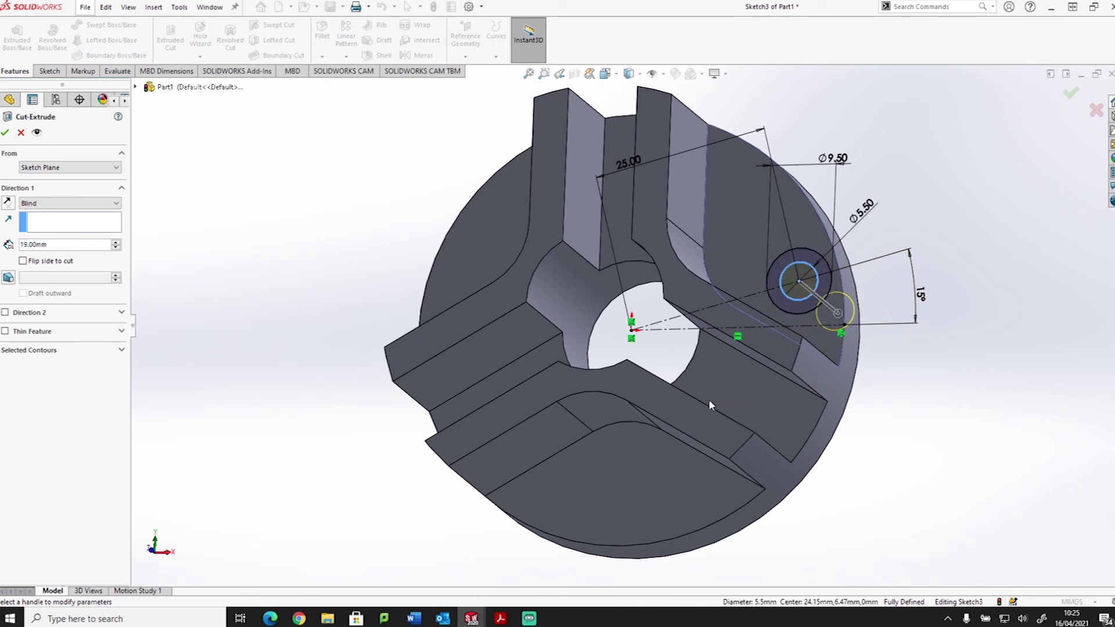
- Create an Extruded Cut from Sketch3 with a Through All end condition, making Cut-Extrude1
{"action": "left_click", "coordinate": [83, 248]}
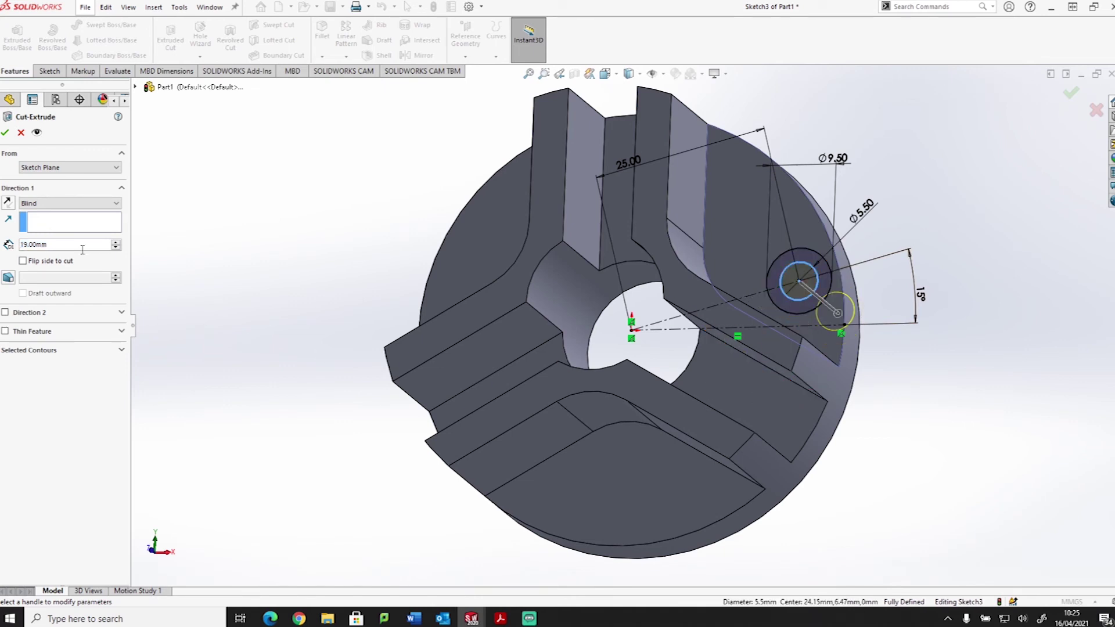
{"action": "left_click", "coordinate": [79, 205]}
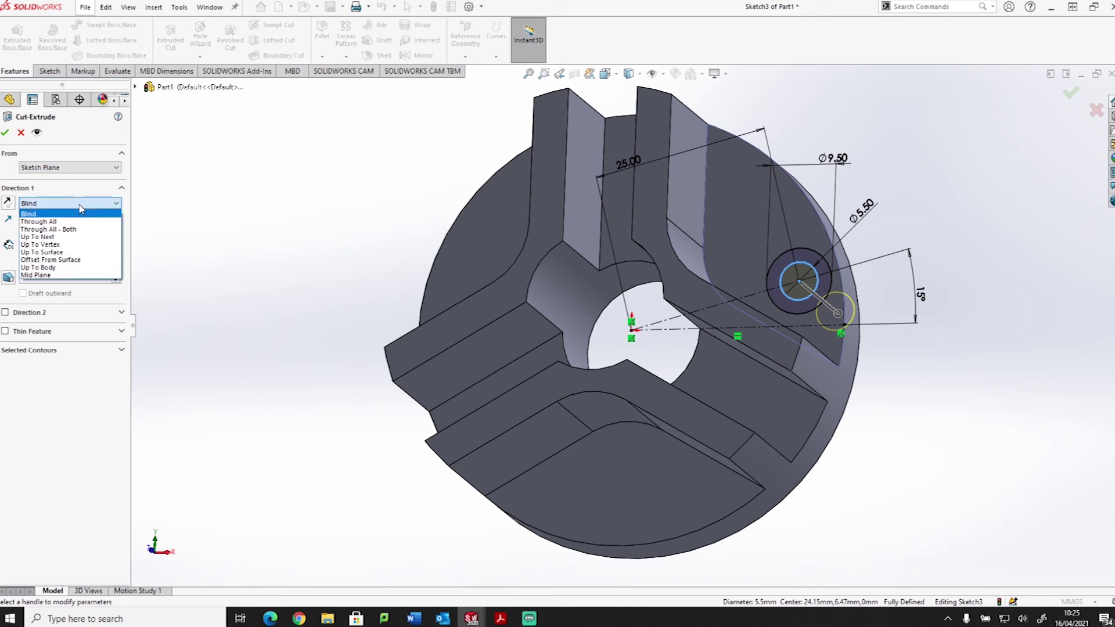
{"action": "left_click", "coordinate": [72, 223]}
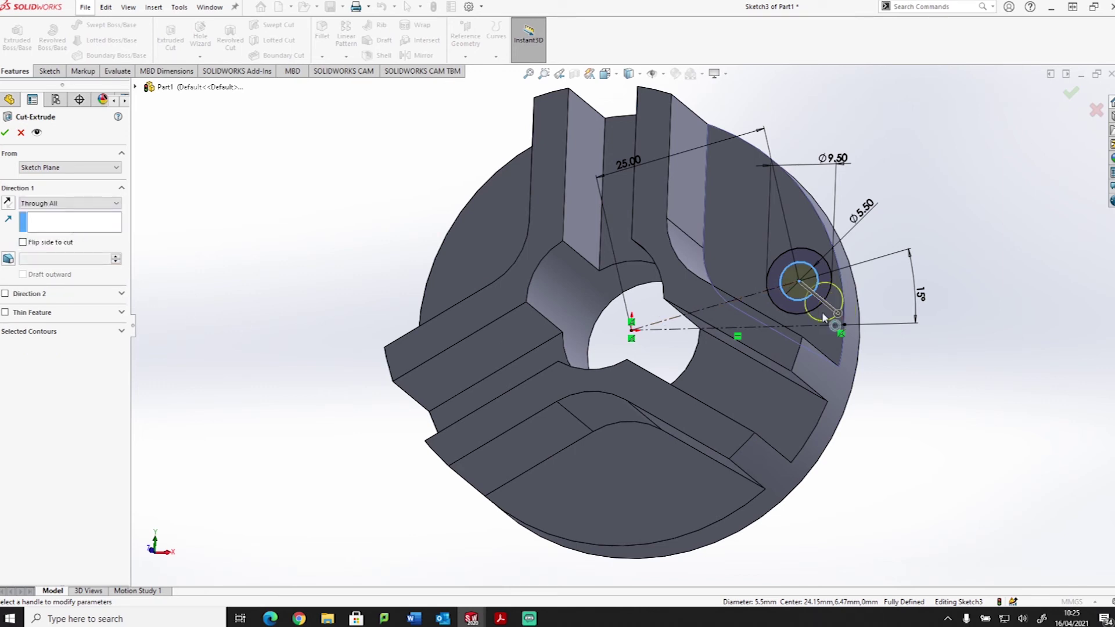
{"action": "left_click", "coordinate": [5, 134]}
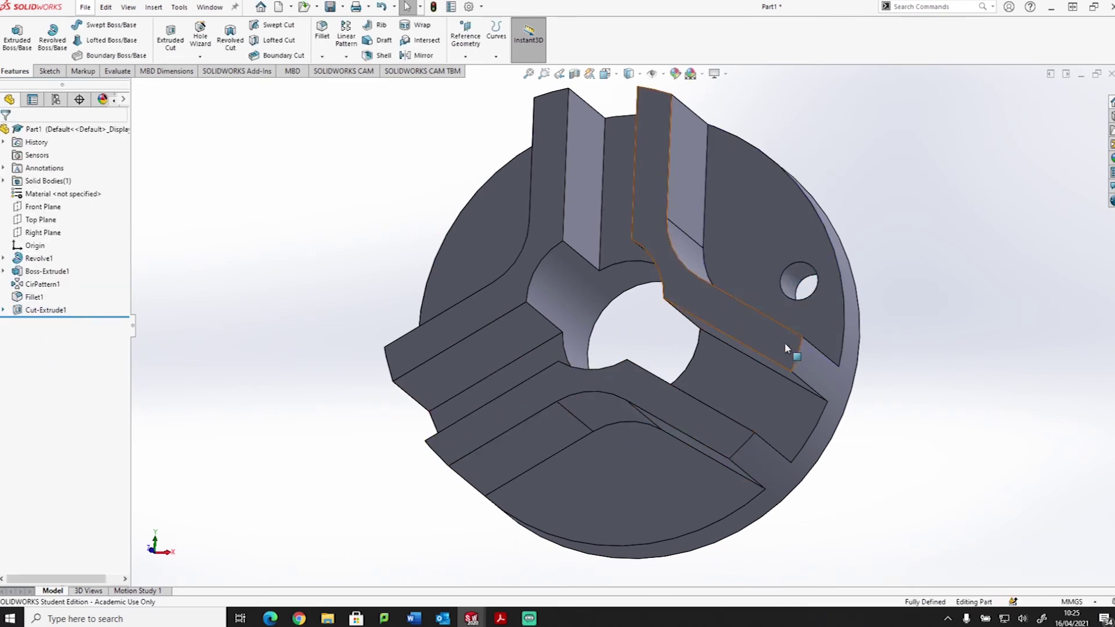
- Reuse Sketch3 for a 3 mm blind Extruded Cut of the Ø9.50 ring as Cut-Extrude2
{"action": "left_click", "coordinate": [4, 310]}
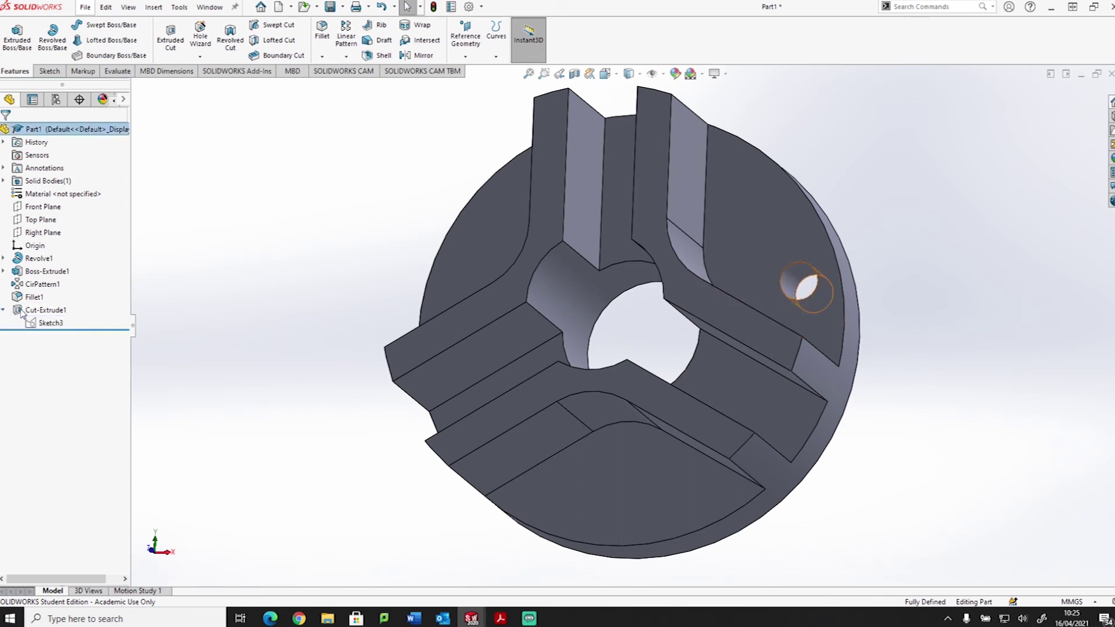
{"action": "left_click", "coordinate": [46, 324]}
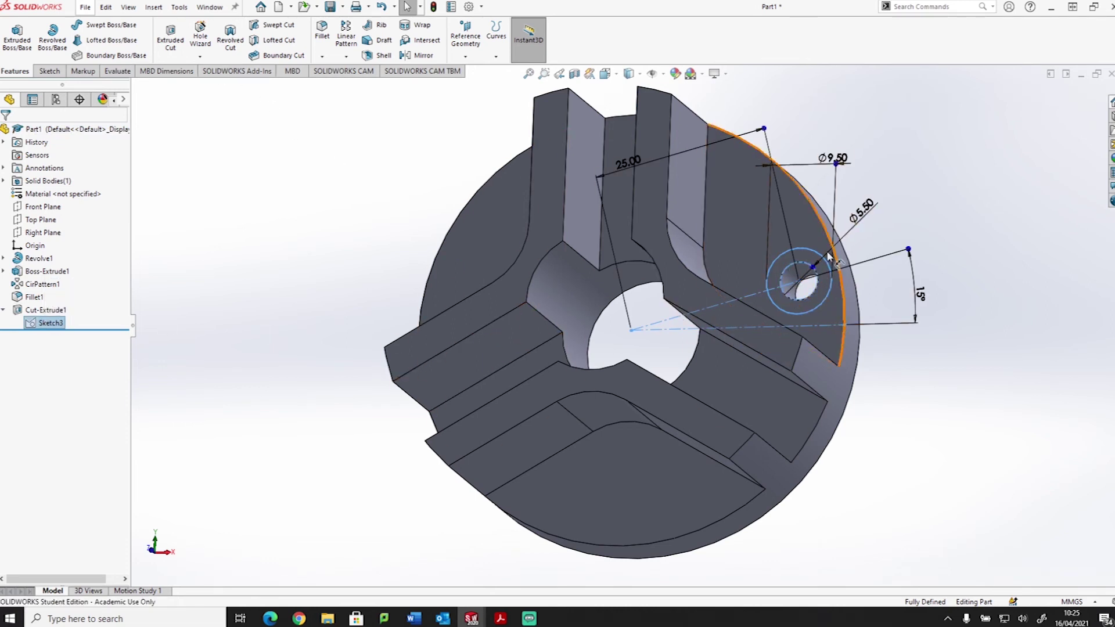
{"action": "left_click", "coordinate": [170, 38]}
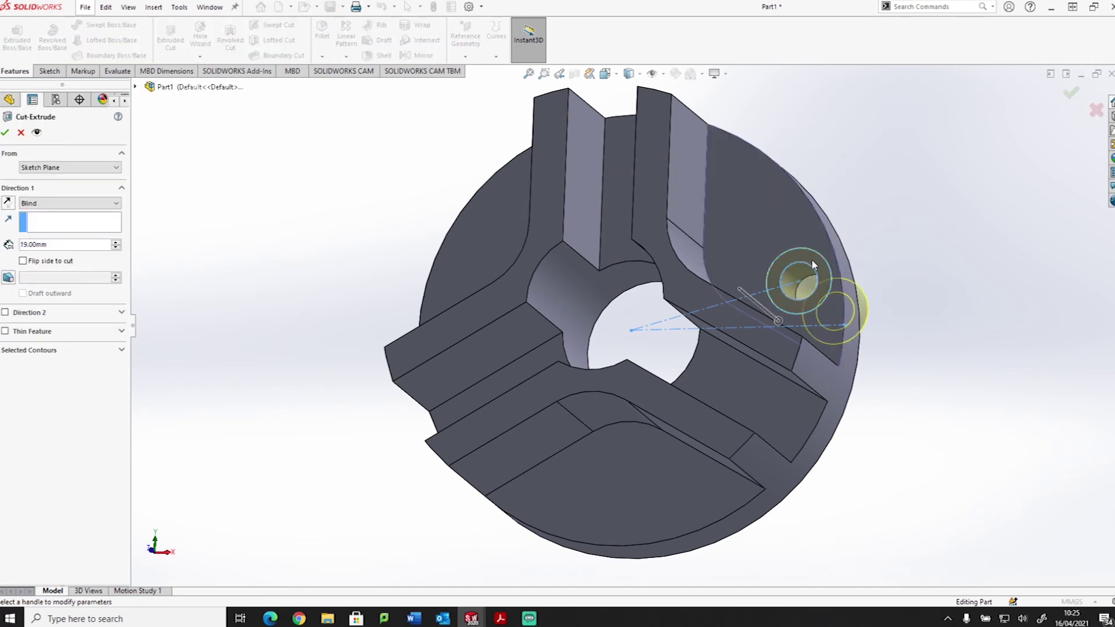
{"action": "left_click", "coordinate": [24, 351]}
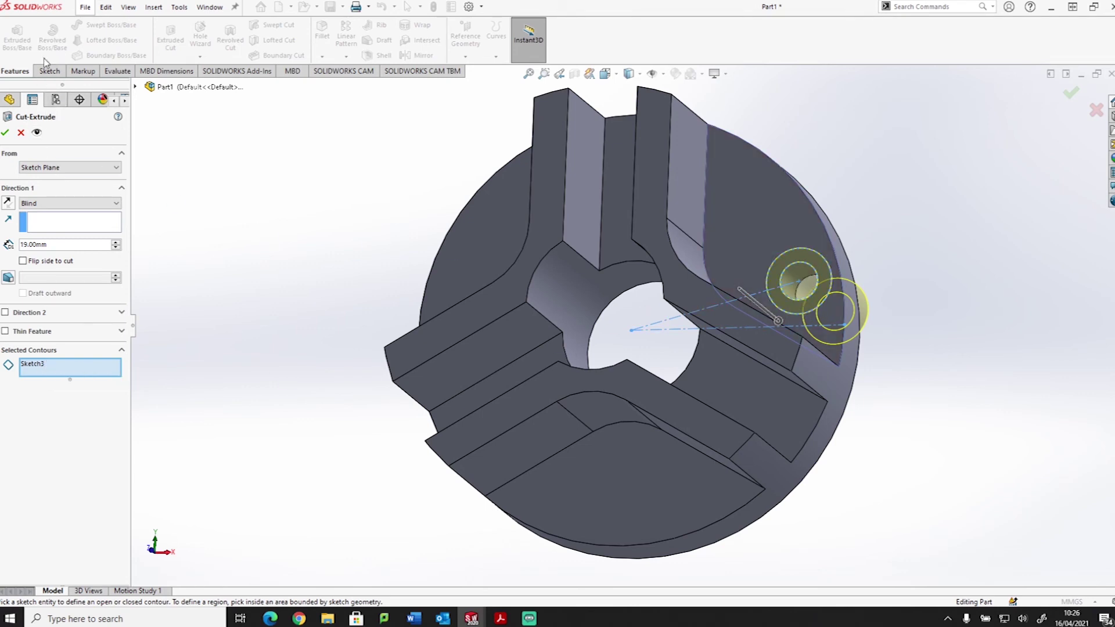
{"action": "left_click_drag", "start_coordinate": [54, 242], "coordinate": [8, 242]}
{"action": "type", "text": "3"}
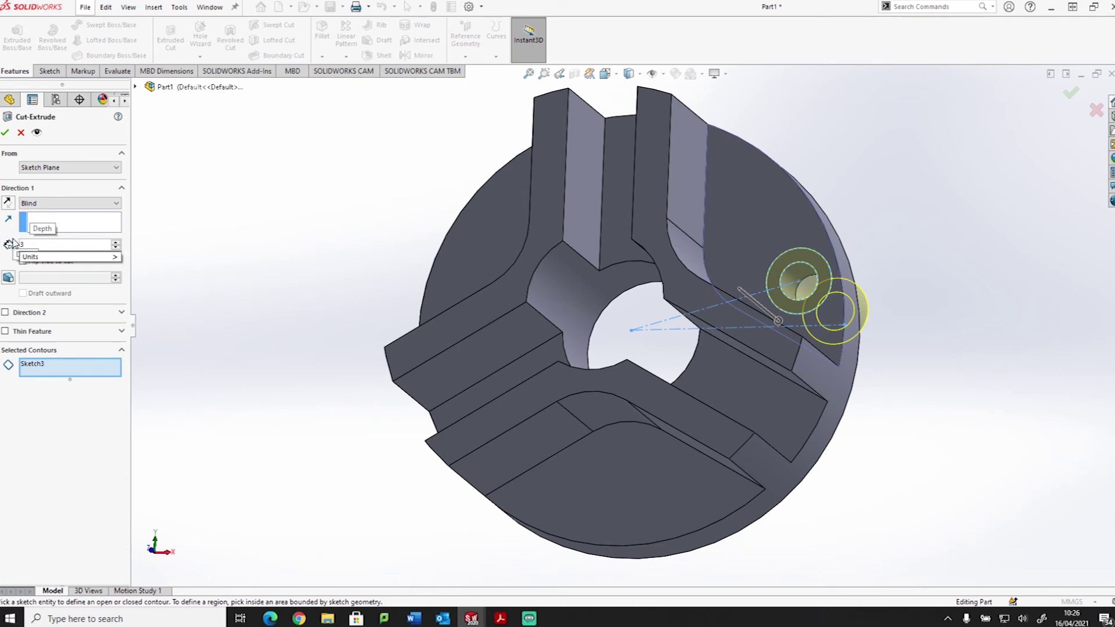
{"action": "key", "text": "Return"}
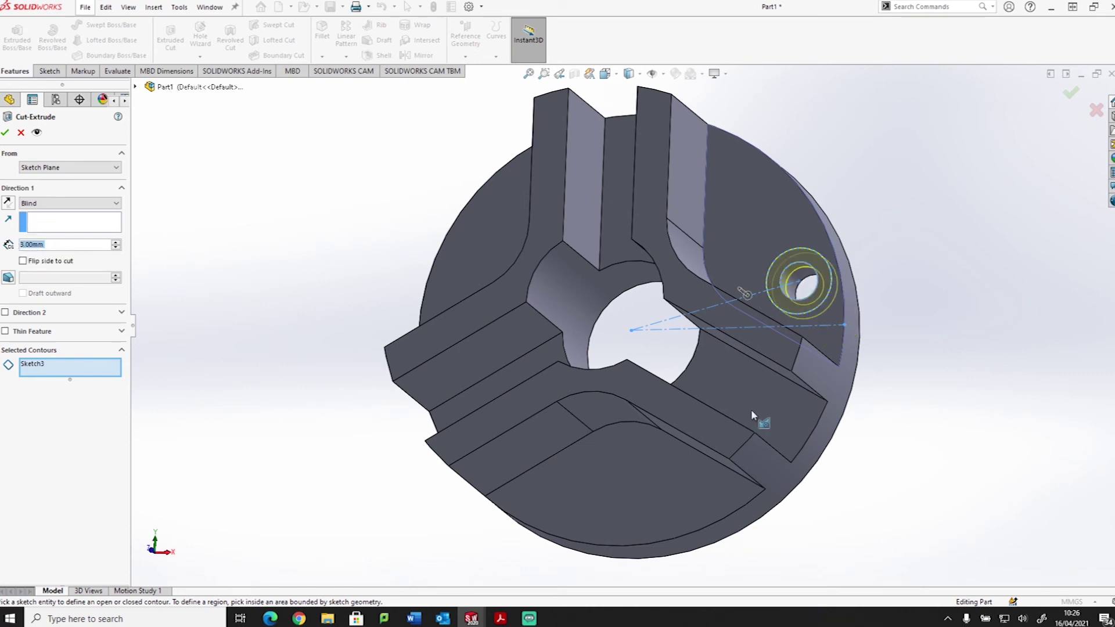
{"action": "middle_click_drag", "start_coordinate": [751, 410], "coordinate": [783, 285]}
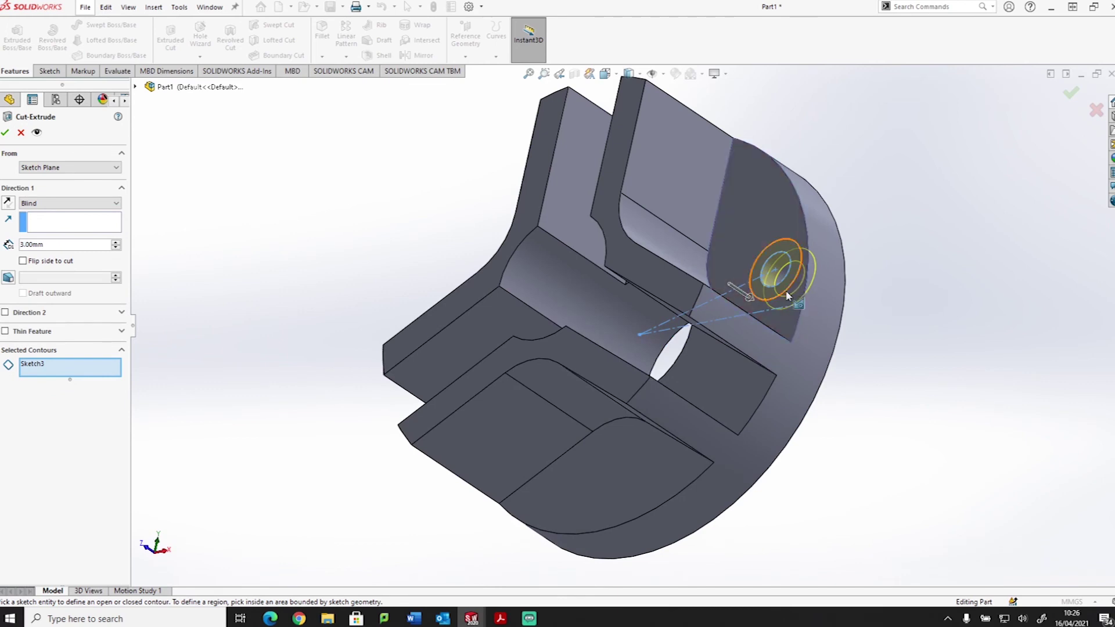
{"action": "left_click", "coordinate": [7, 133]}
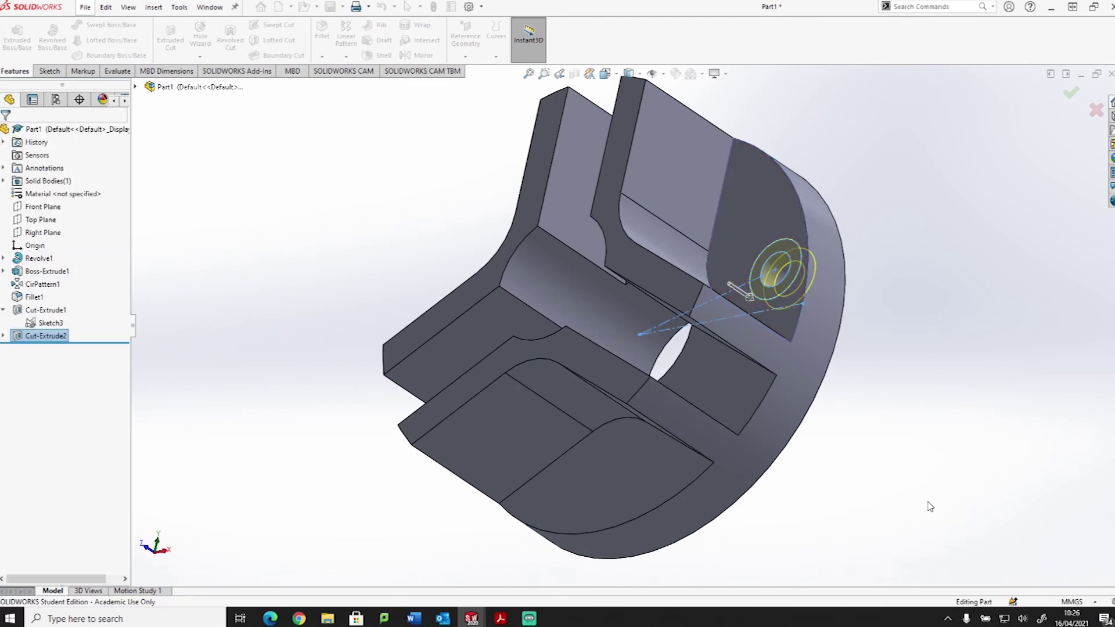
- Orbit back toward a near-front view and select the counterbore cut feature
{"action": "middle_click_drag", "start_coordinate": [888, 453], "coordinate": [939, 471]}
{"action": "middle_click_drag", "start_coordinate": [930, 401], "coordinate": [935, 472]}
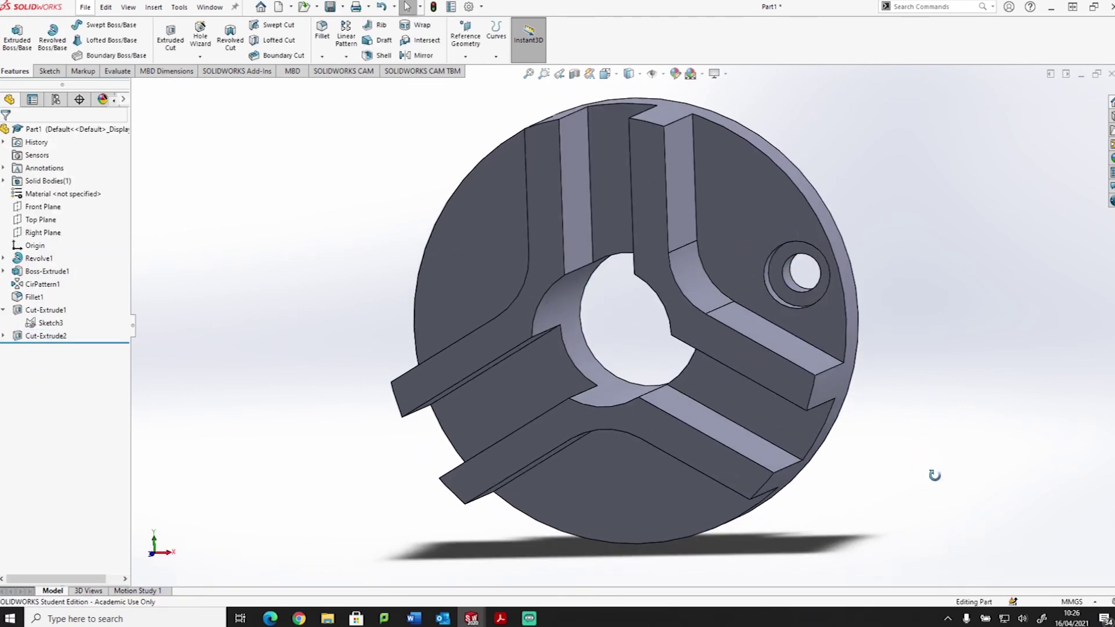
{"action": "middle_click_drag", "start_coordinate": [902, 543], "coordinate": [810, 320]}
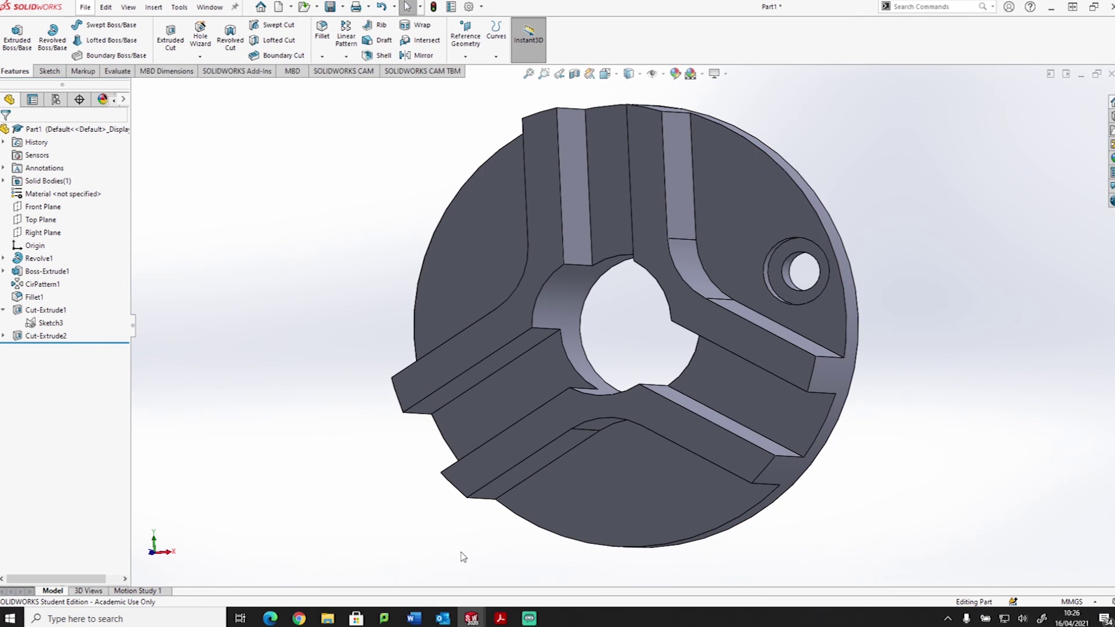
{"action": "left_click", "coordinate": [45, 335]}
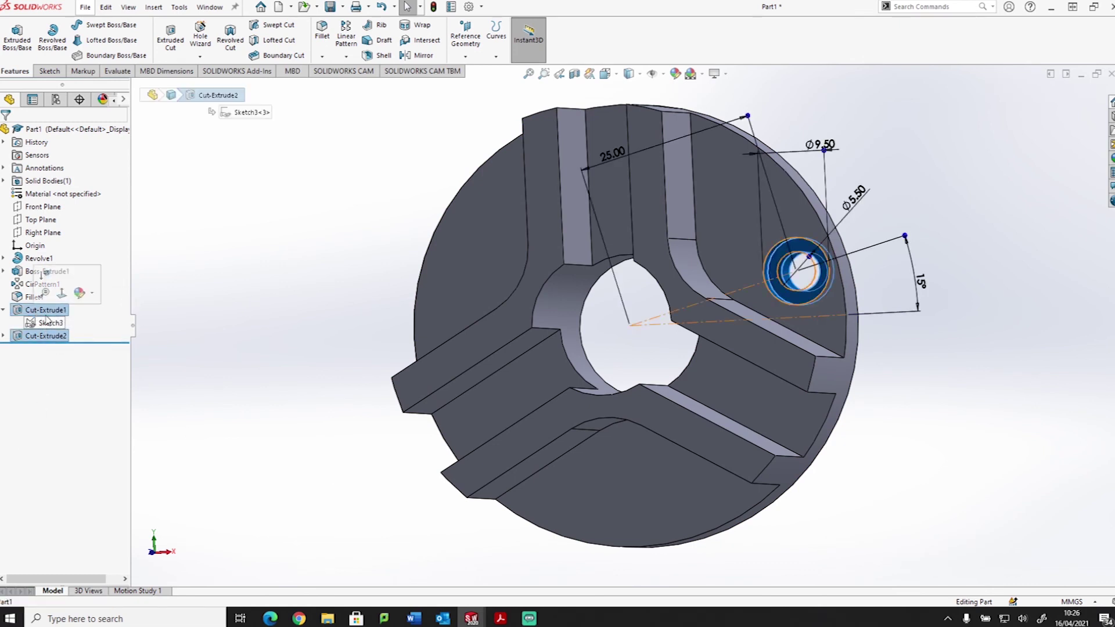
- Circular-pattern both hole cuts about the central bore edge as 3 instances over 360°
{"action": "left_click", "coordinate": [23, 311], "text": "ctrl"}
{"action": "left_click", "coordinate": [4, 310]}
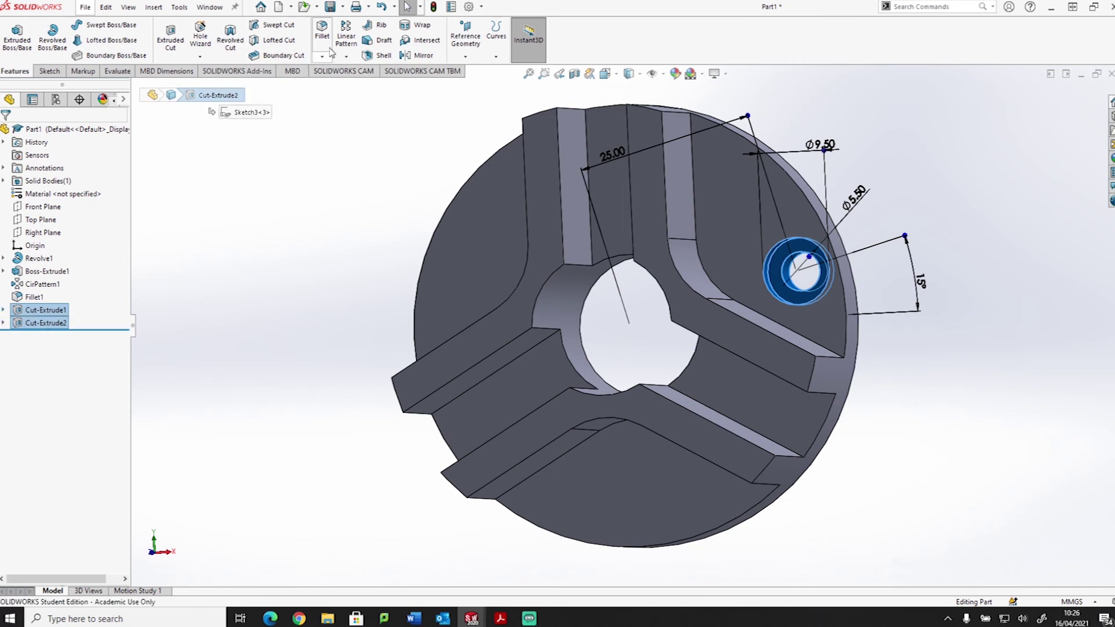
{"action": "left_click", "coordinate": [346, 56]}
{"action": "left_click", "coordinate": [365, 86]}
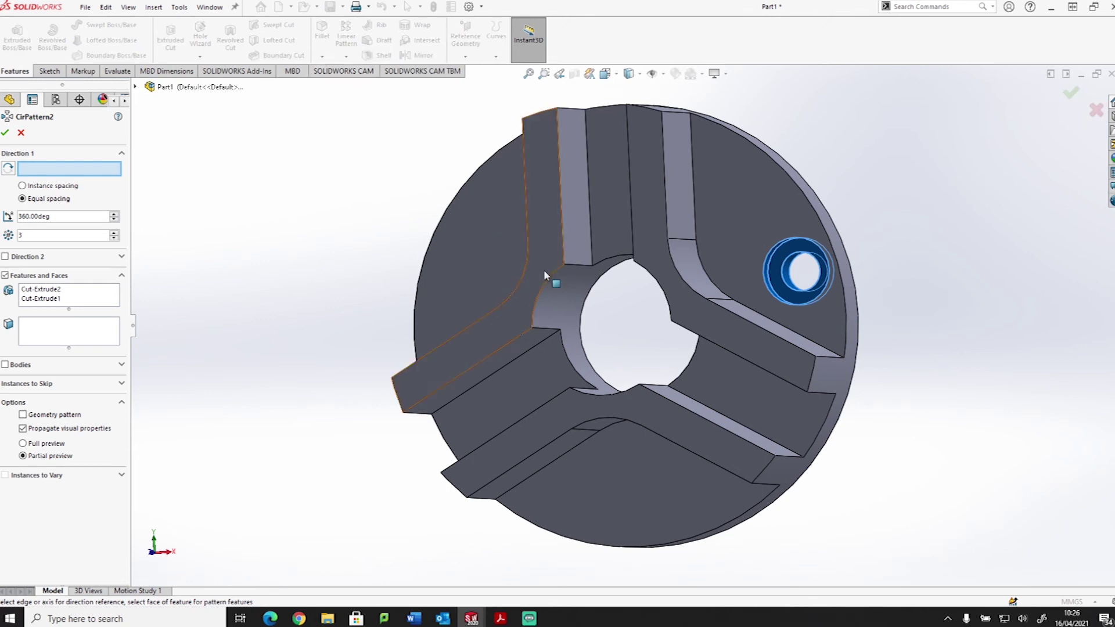
{"action": "left_click", "coordinate": [573, 372]}
{"action": "middle_click_drag", "start_coordinate": [726, 377], "coordinate": [773, 407]}
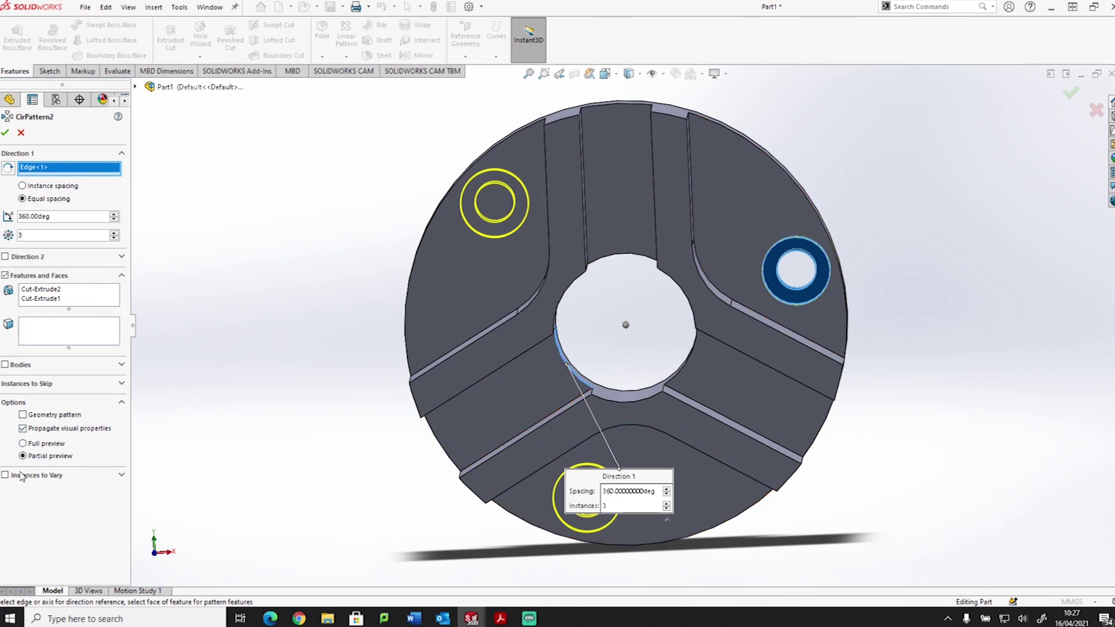
{"action": "left_click", "coordinate": [7, 135]}
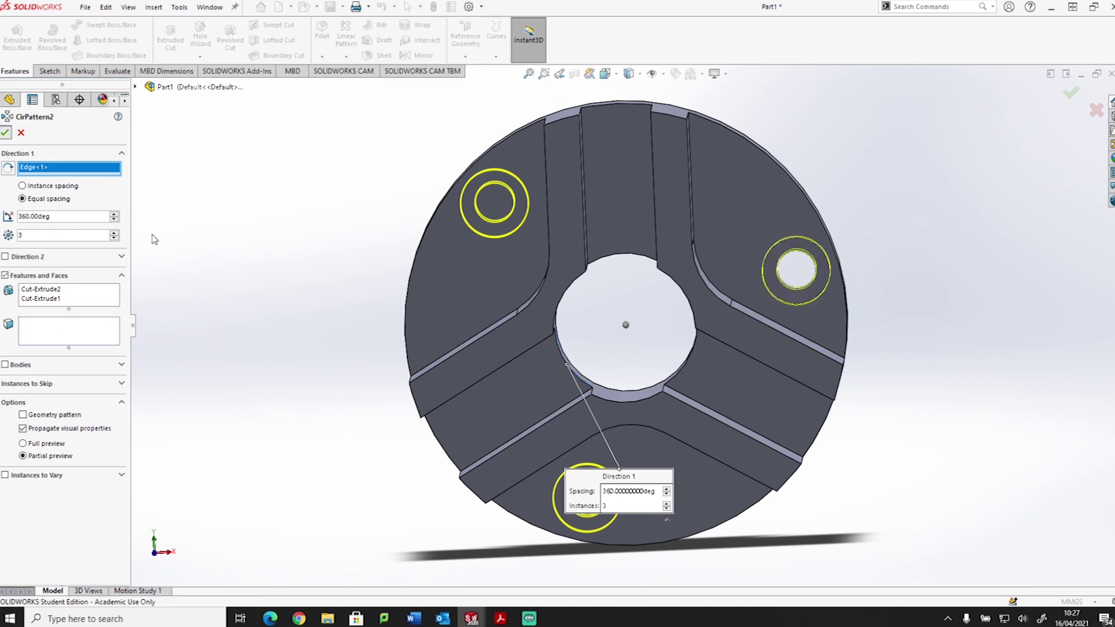
{"action": "middle_click_drag", "start_coordinate": [927, 453], "coordinate": [848, 488]}
{"action": "scroll", "coordinate": [812, 365], "scroll_direction": "up", "scroll_amount": 5}
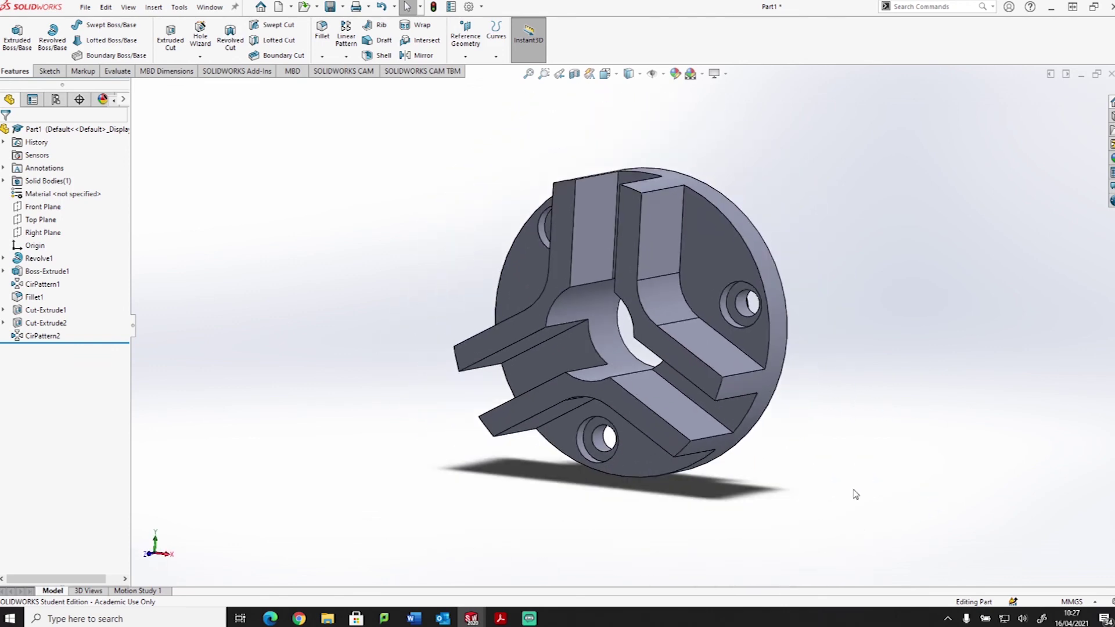
{"action": "mouse_move", "coordinate": [809, 360]}
{"action": "middle_mouse_down"}
{"action": "mouse_move", "coordinate": [809, 379]}
{"action": "mouse_move", "coordinate": [805, 367]}
{"action": "middle_mouse_up"}
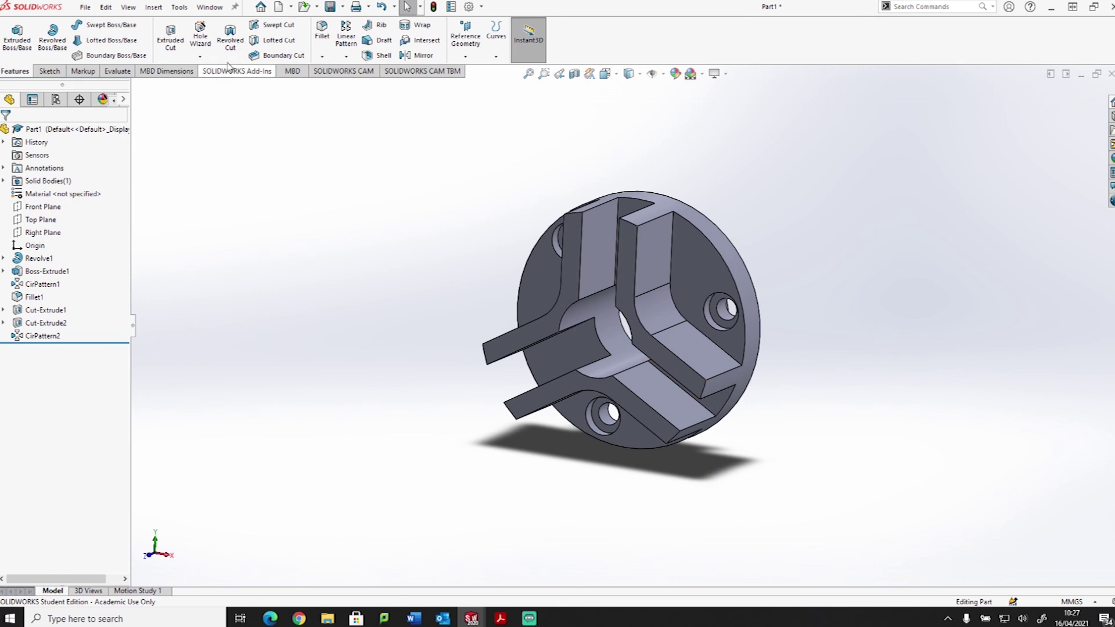
{"action": "left_click", "coordinate": [700, 385]}
- Chamfer the six outer boss end edges with a 3 mm distance at 45°
{"action": "left_click", "coordinate": [322, 56]}
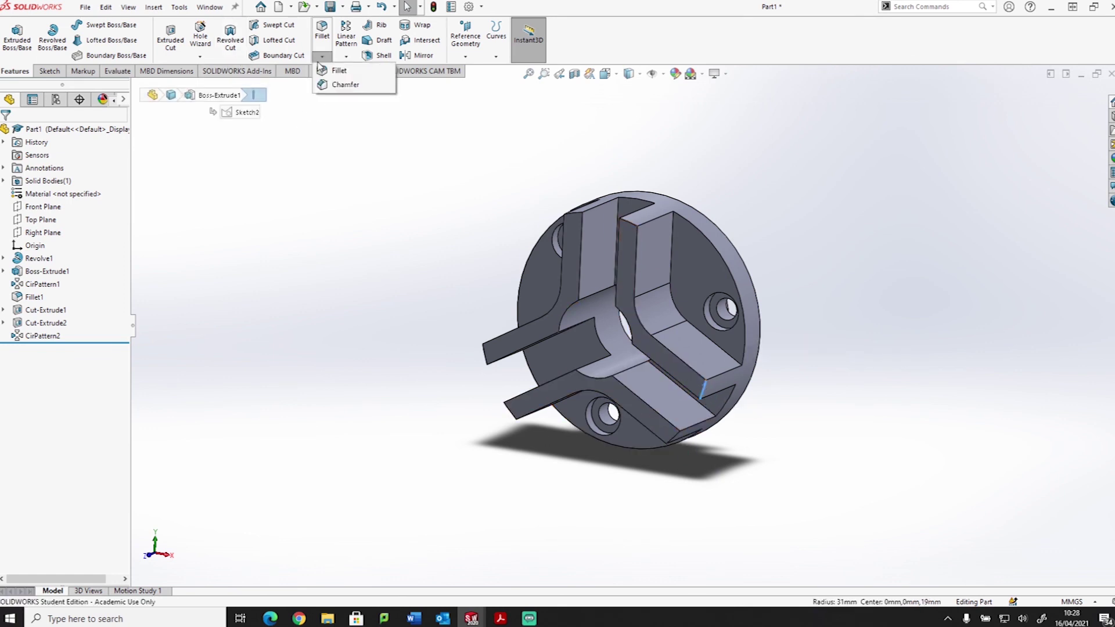
{"action": "left_click", "coordinate": [340, 83]}
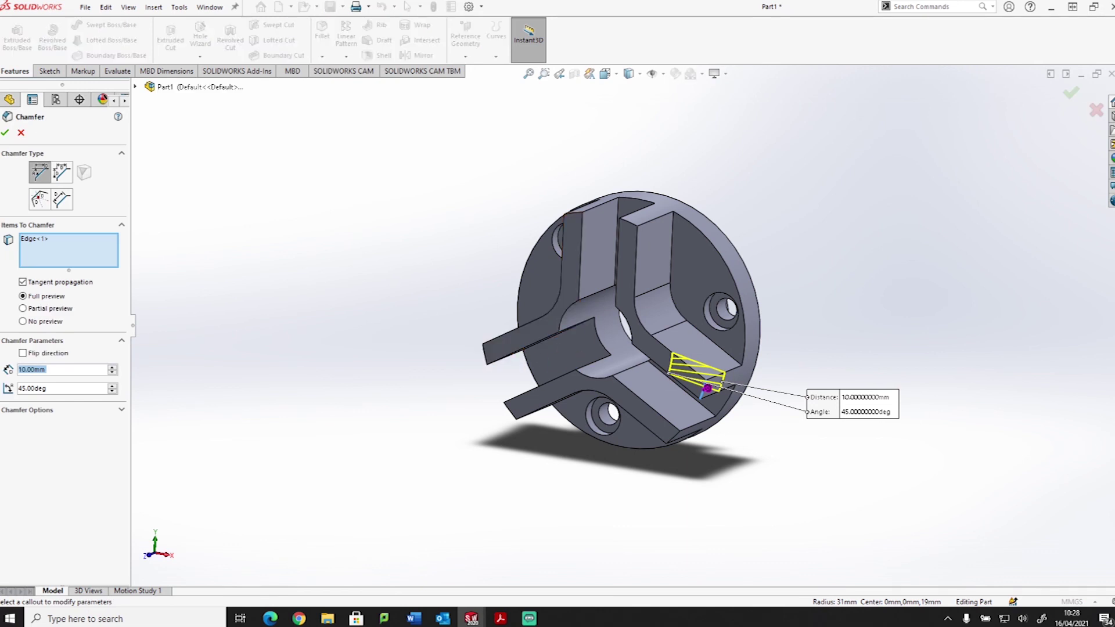
{"action": "left_click", "coordinate": [53, 369]}
{"action": "left_click_drag", "start_coordinate": [53, 369], "coordinate": [5, 368]}
{"action": "type", "text": "3"}
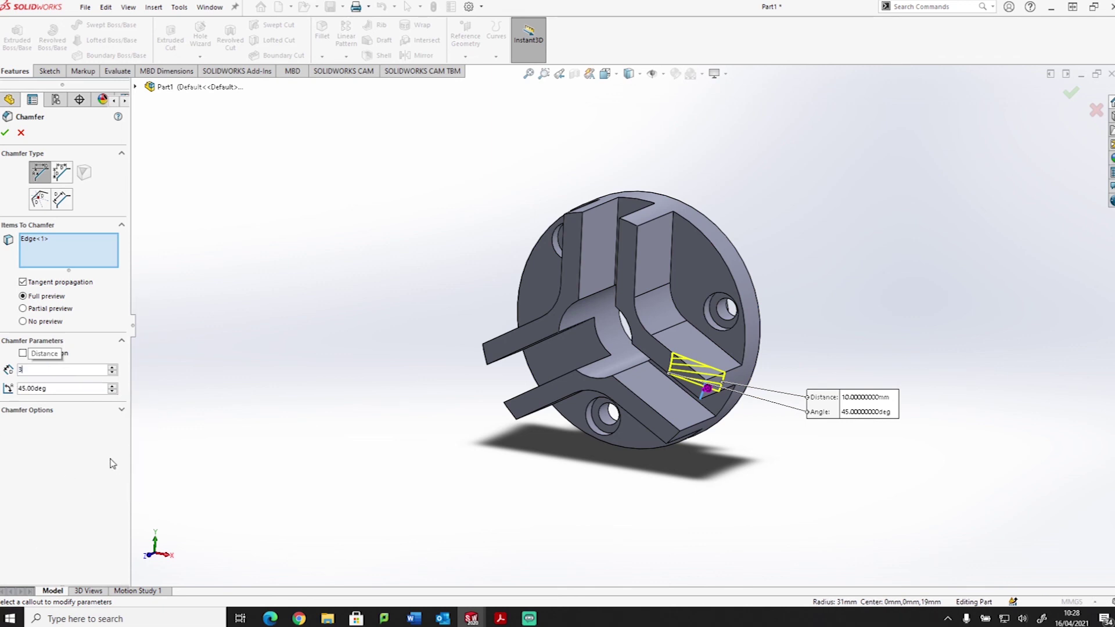
{"action": "left_click", "coordinate": [665, 434]}
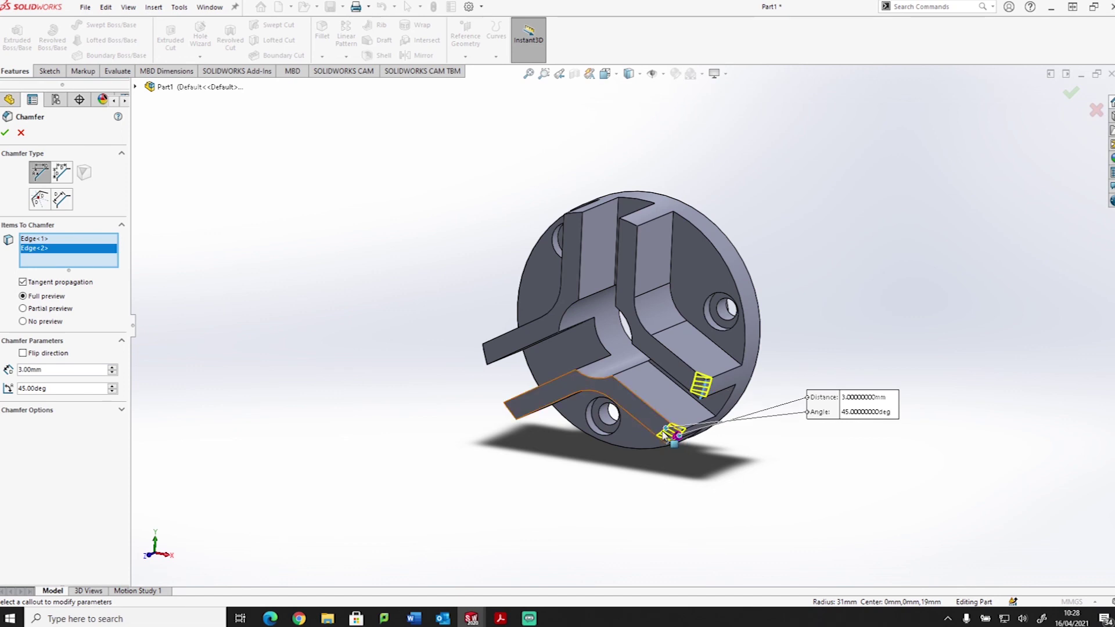
{"action": "left_click", "coordinate": [510, 406]}
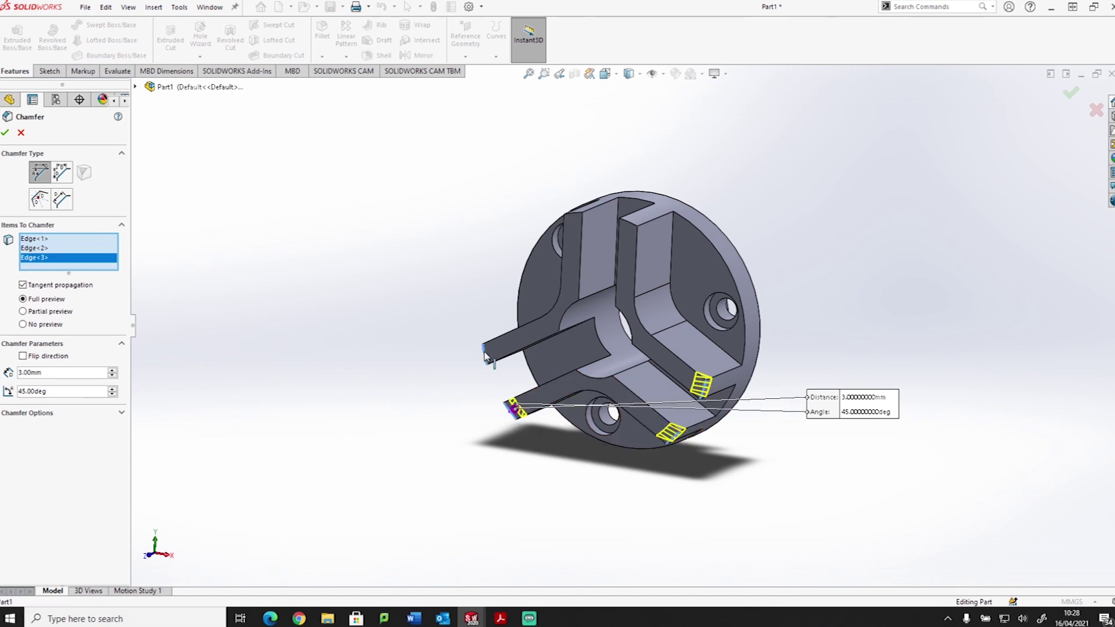
{"action": "left_click", "coordinate": [485, 355]}
{"action": "left_click", "coordinate": [578, 214]}
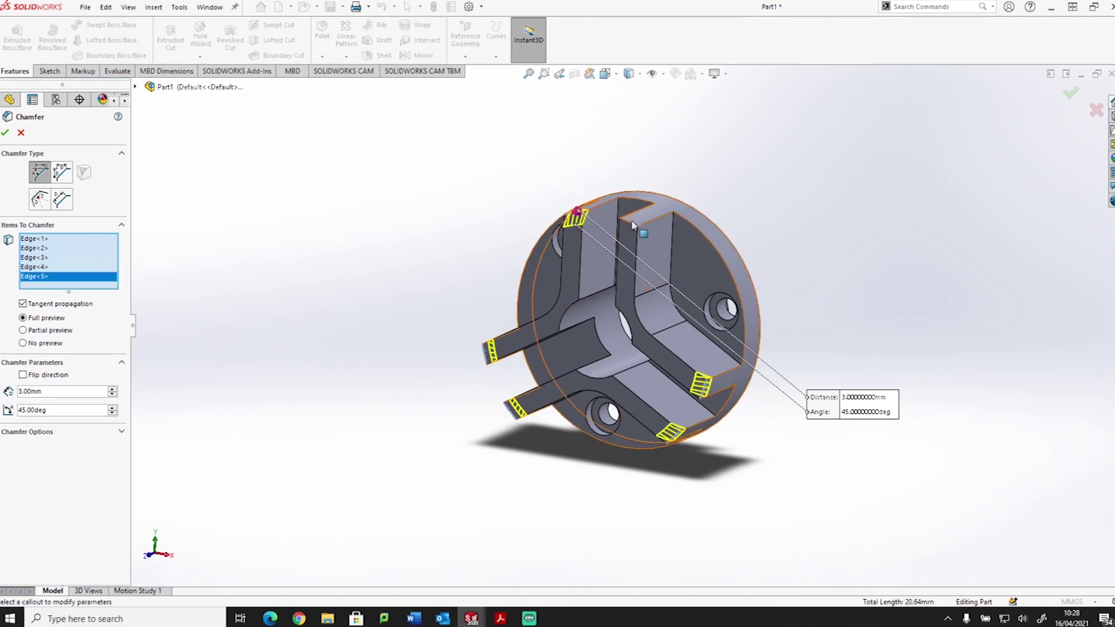
{"action": "left_click", "coordinate": [633, 226]}
{"action": "left_click", "coordinate": [6, 134]}
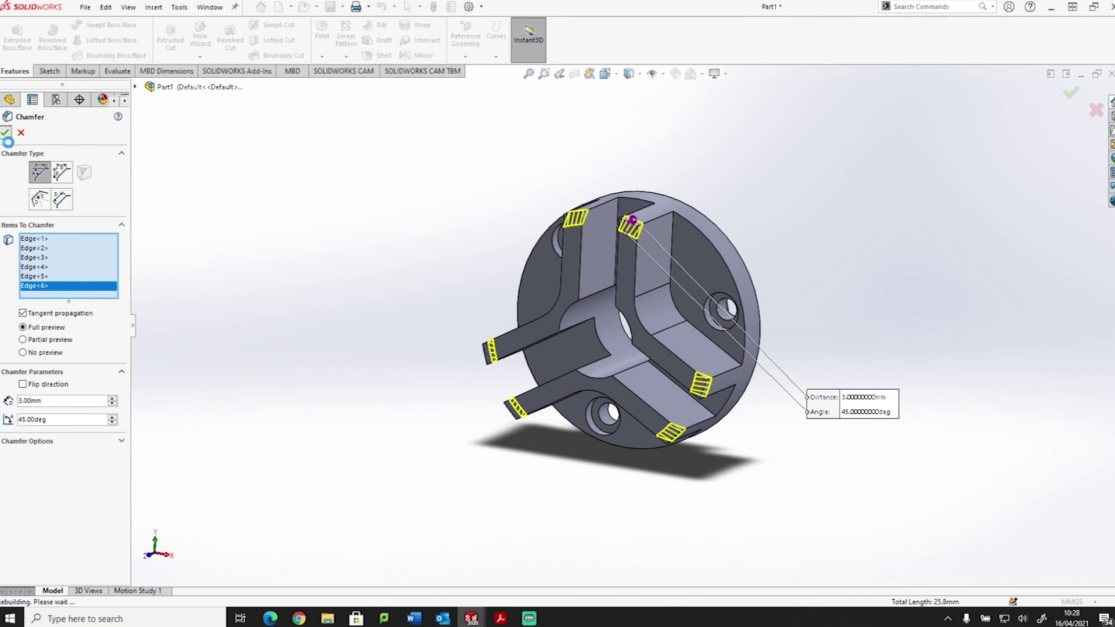